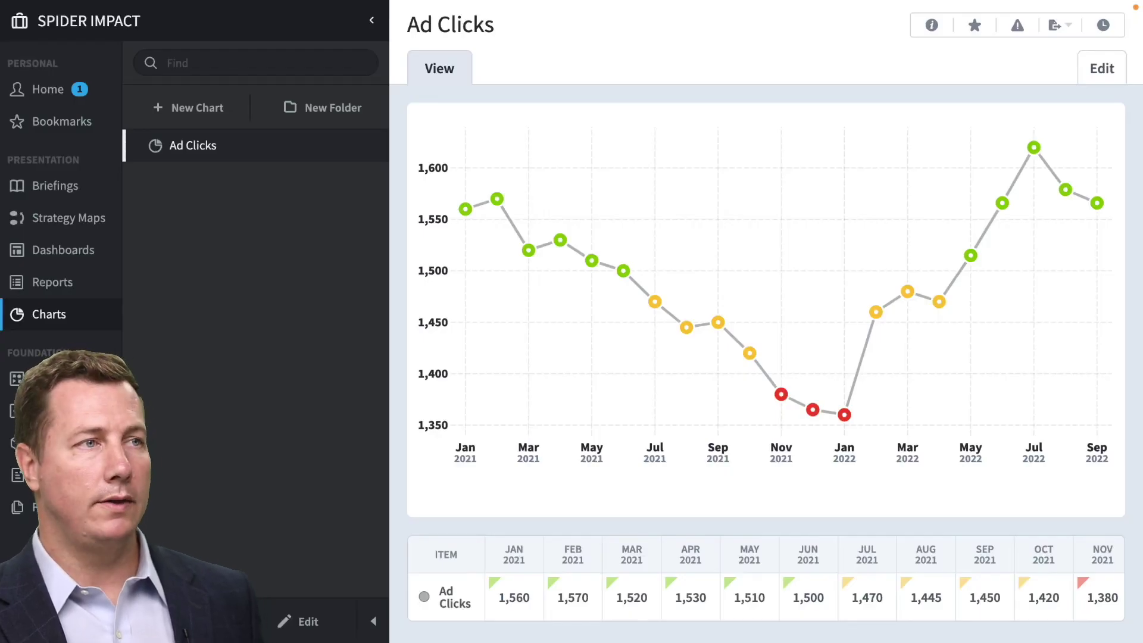
Step: Create a New Chart of the Filled Map type, a world map from Sample Data 1
click(208, 112)
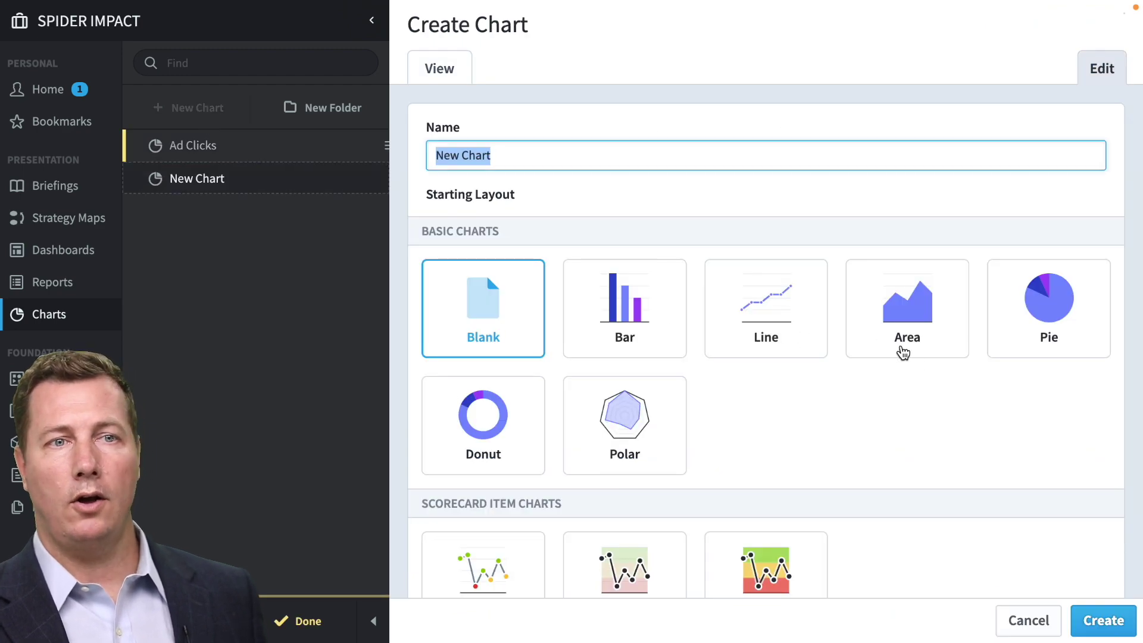
scroll(891, 502, down, 8)
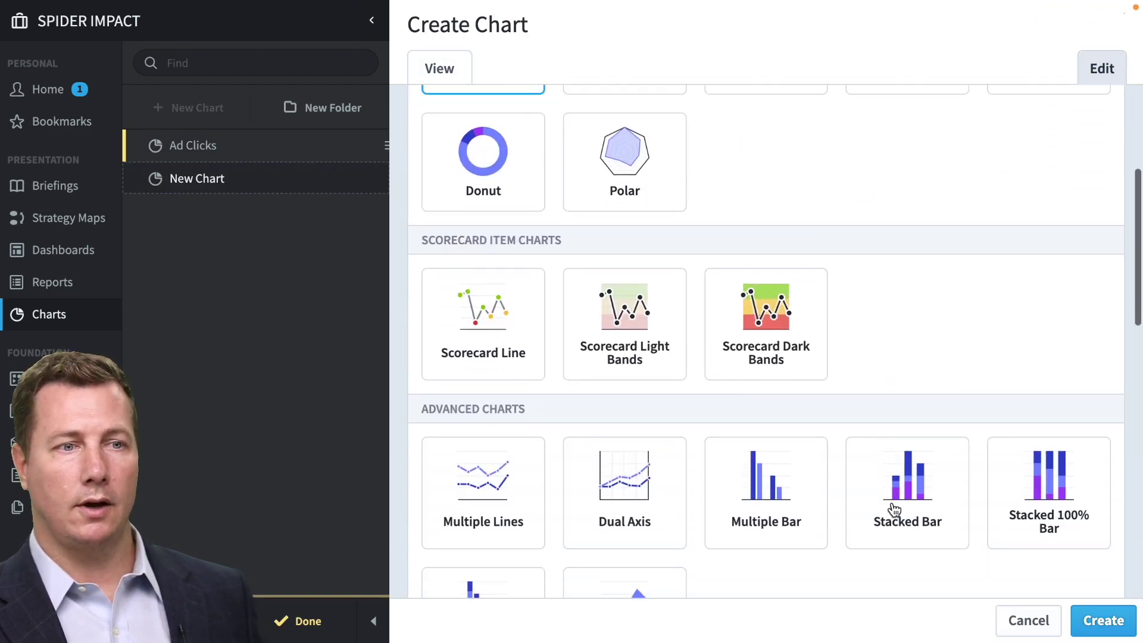
scroll(887, 506, down, 7)
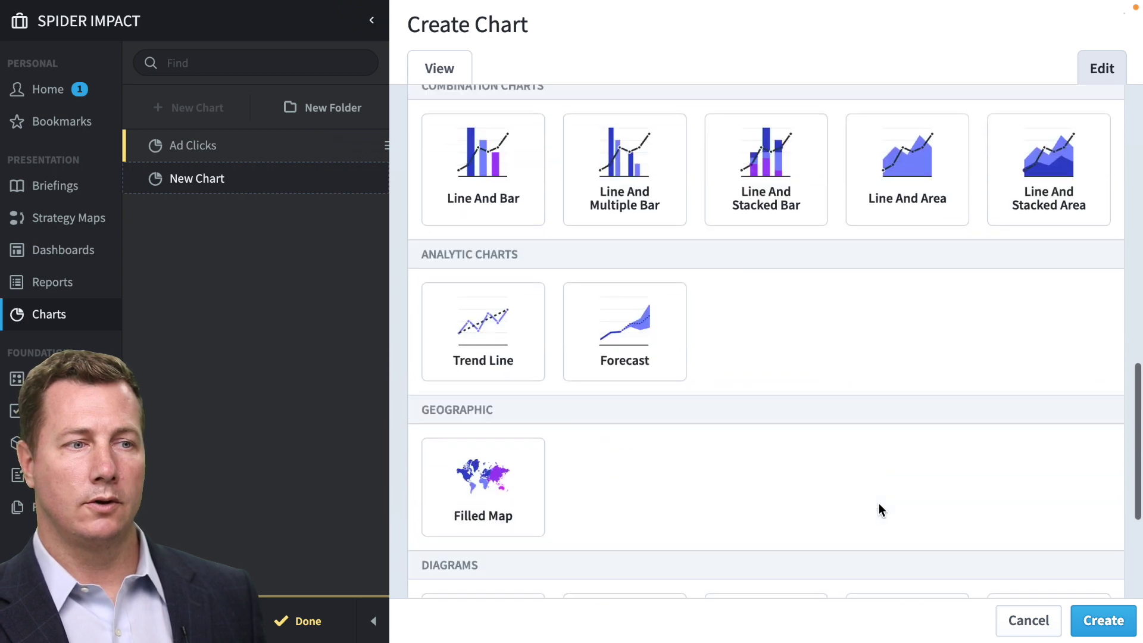
click(505, 495)
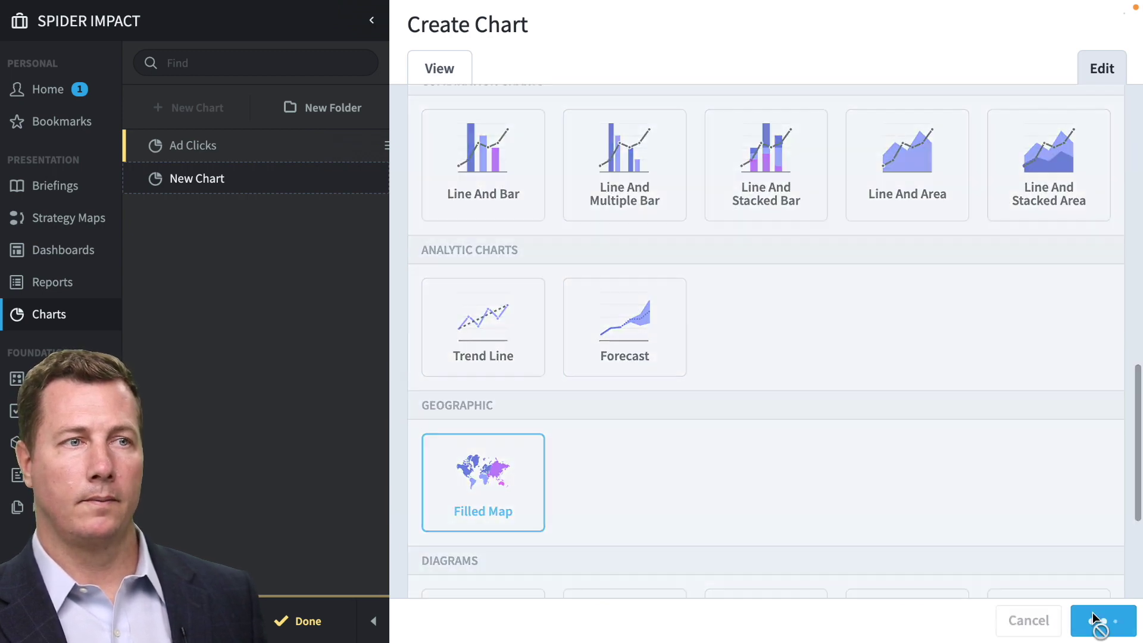
click(1091, 612)
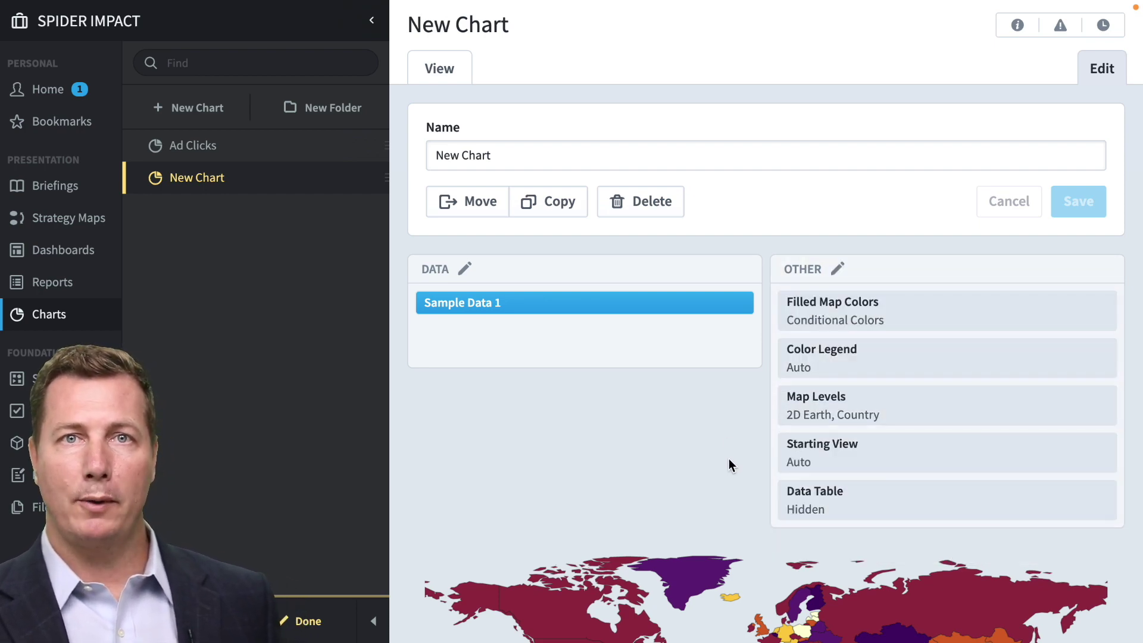
click(443, 67)
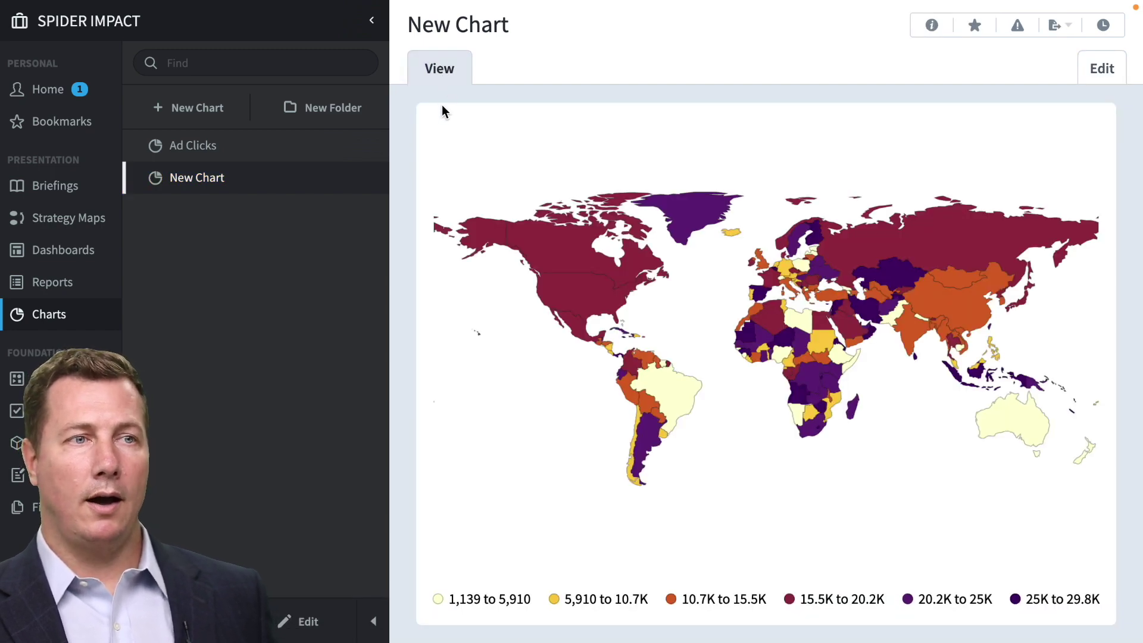
mouse_move(578, 262)
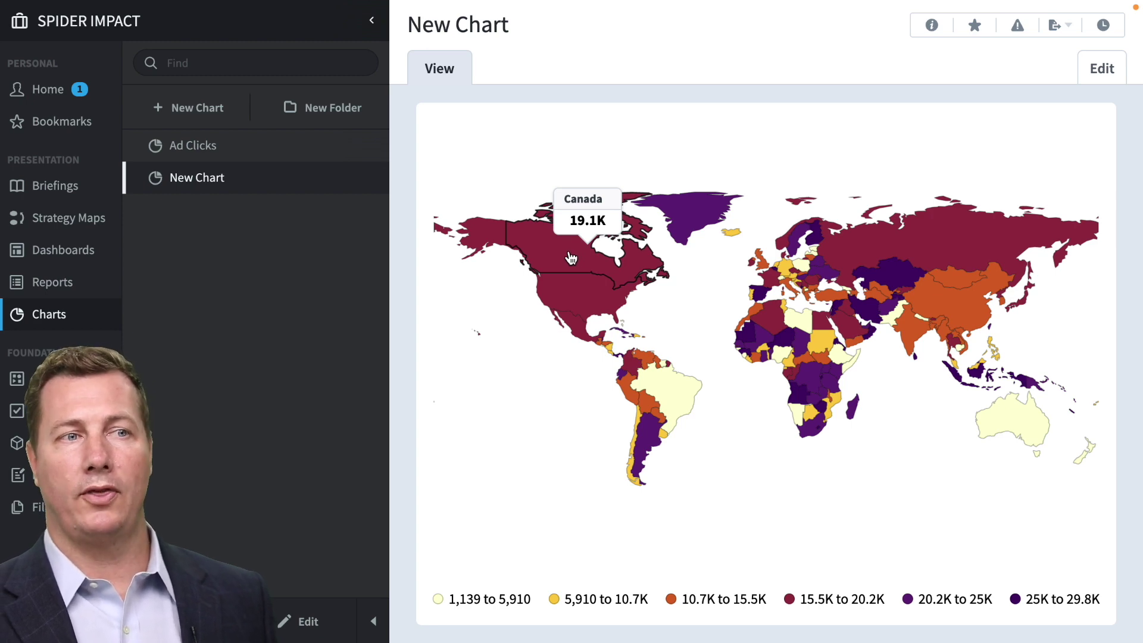
mouse_move(572, 298)
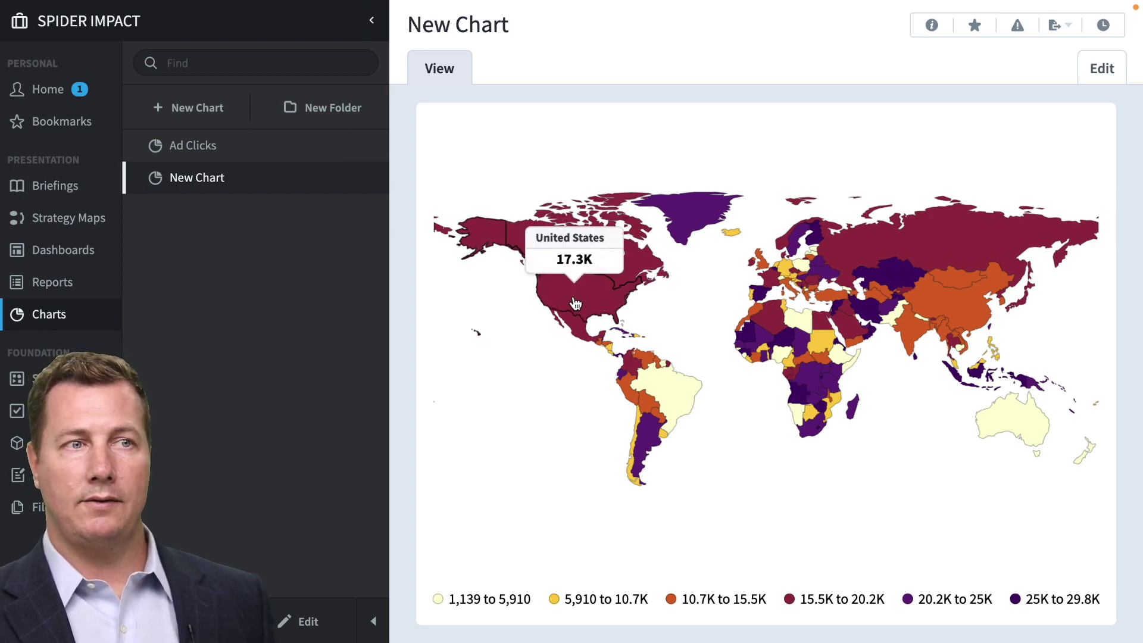
mouse_move(665, 396)
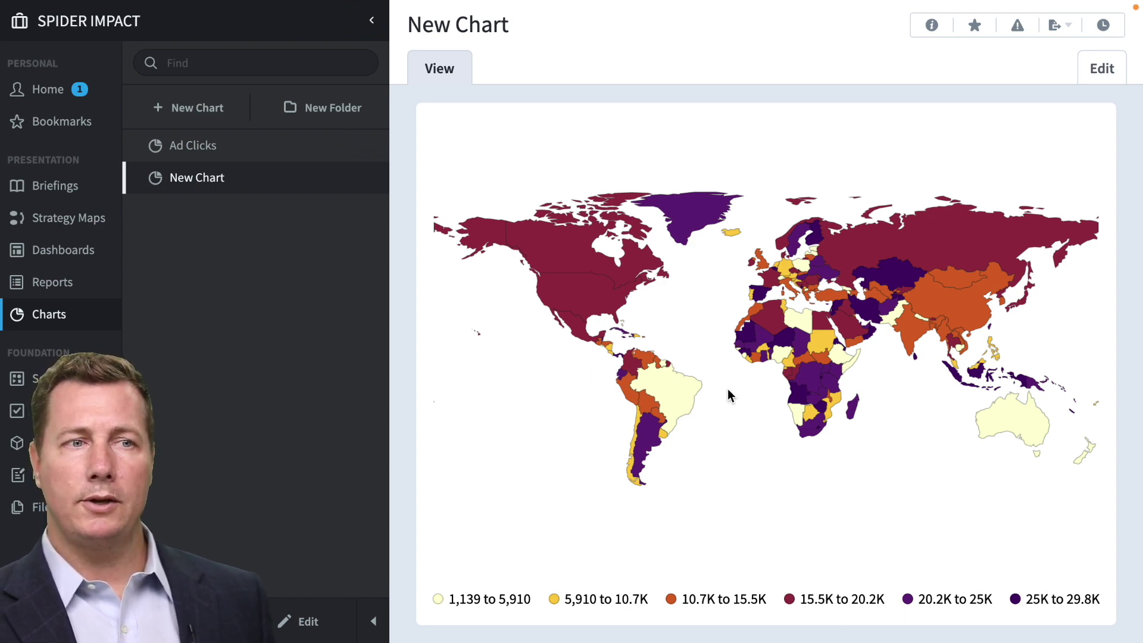
click(681, 390)
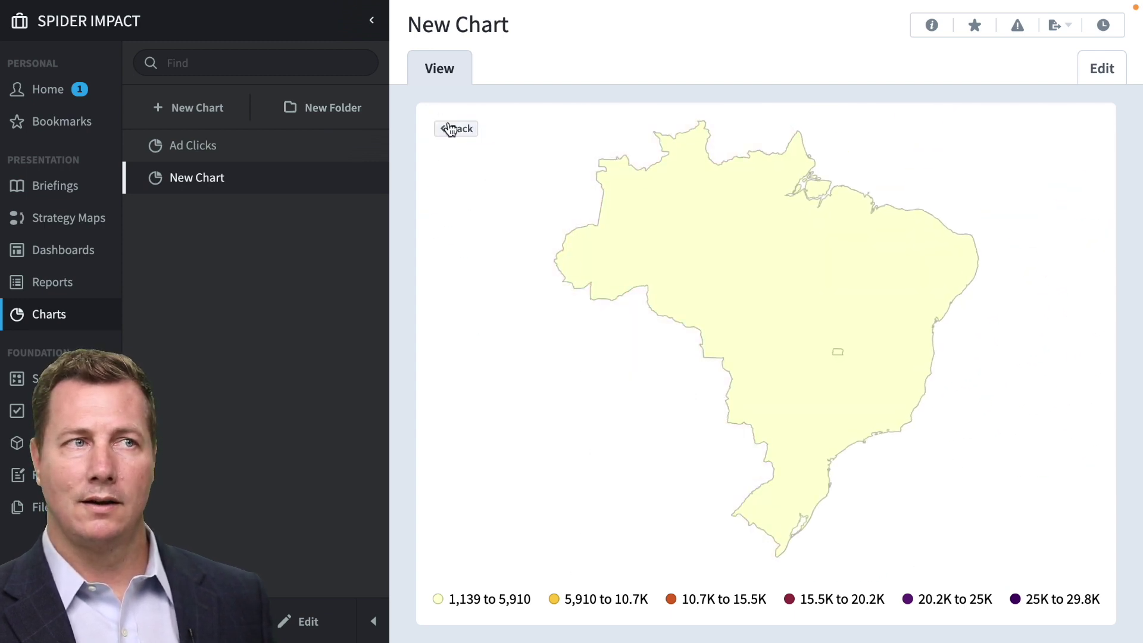
click(452, 128)
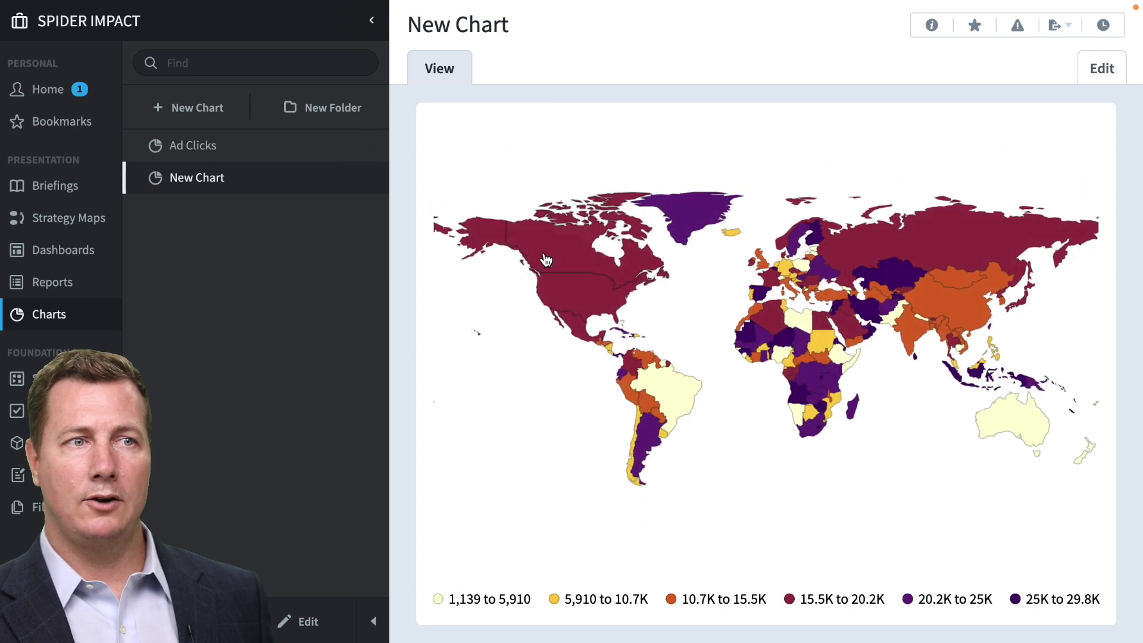
click(589, 292)
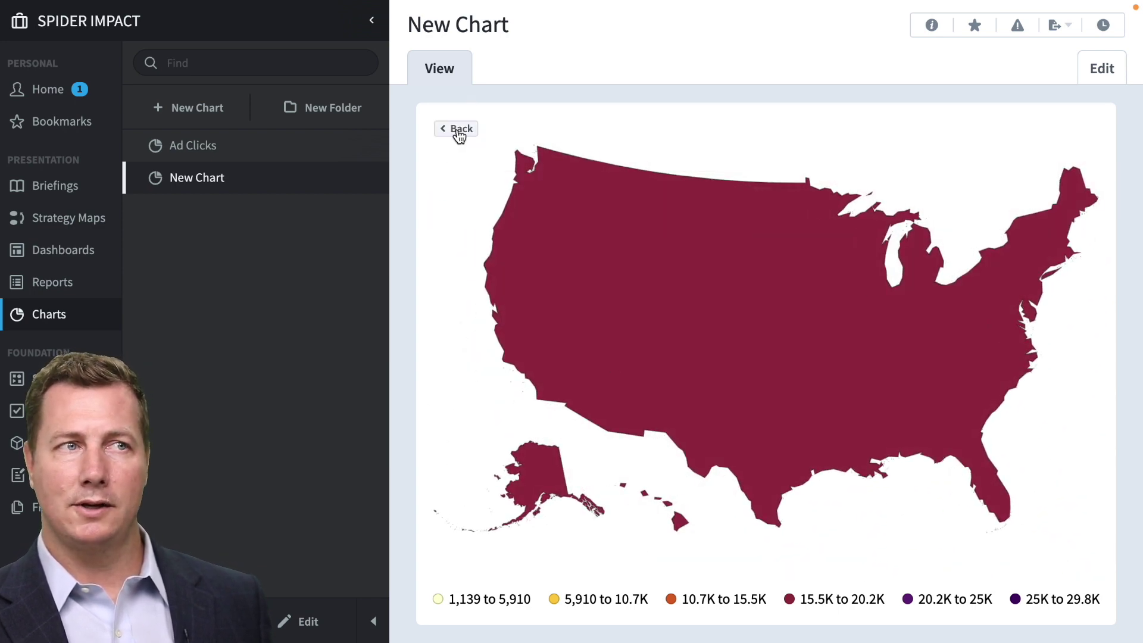
click(459, 130)
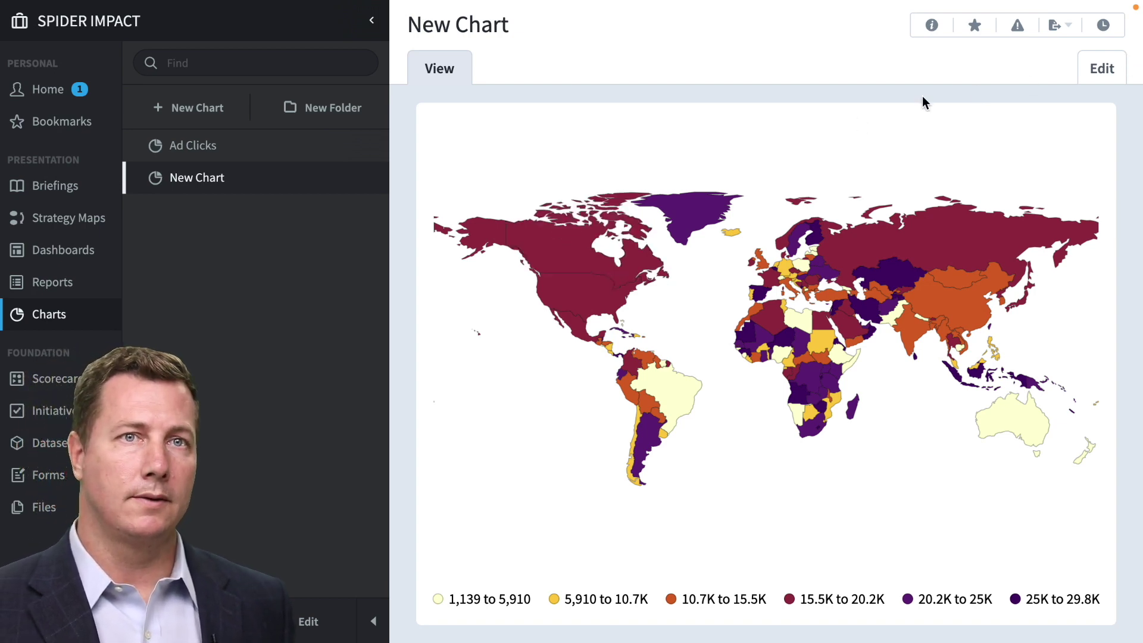
Step: In Filled Map Colors, try the red gradient scheme and reversed colour order
click(1082, 74)
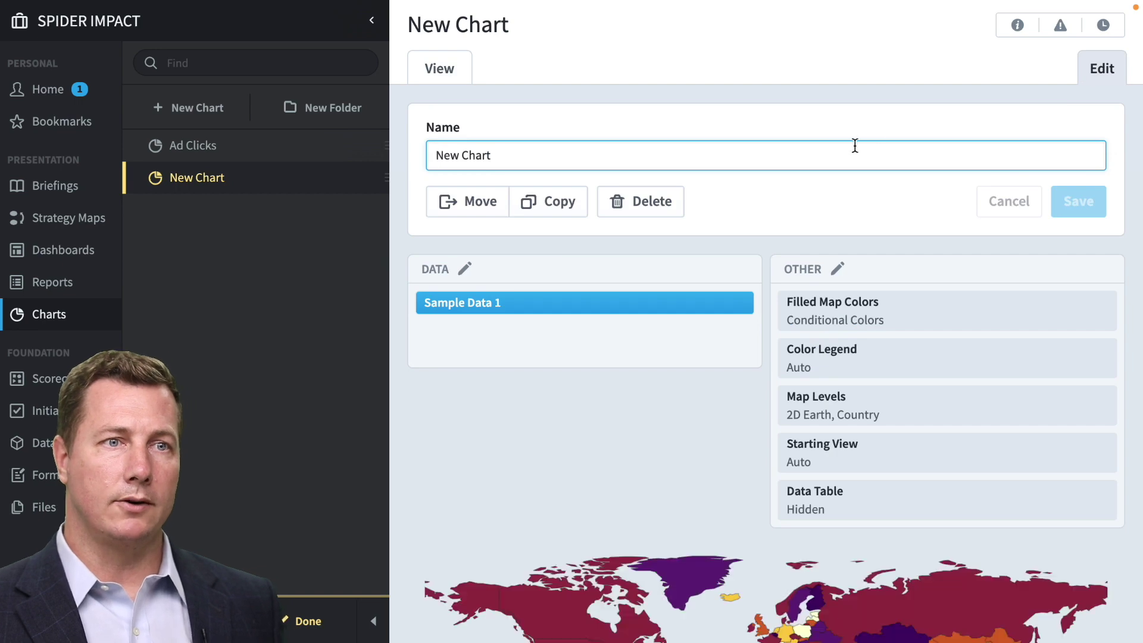
click(862, 311)
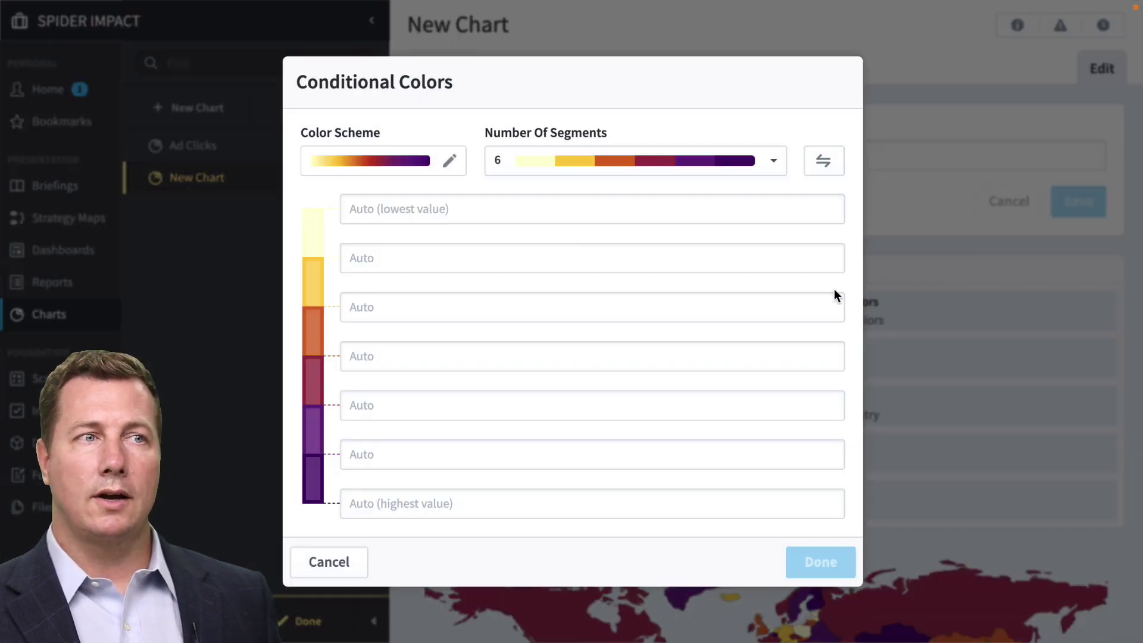
click(393, 165)
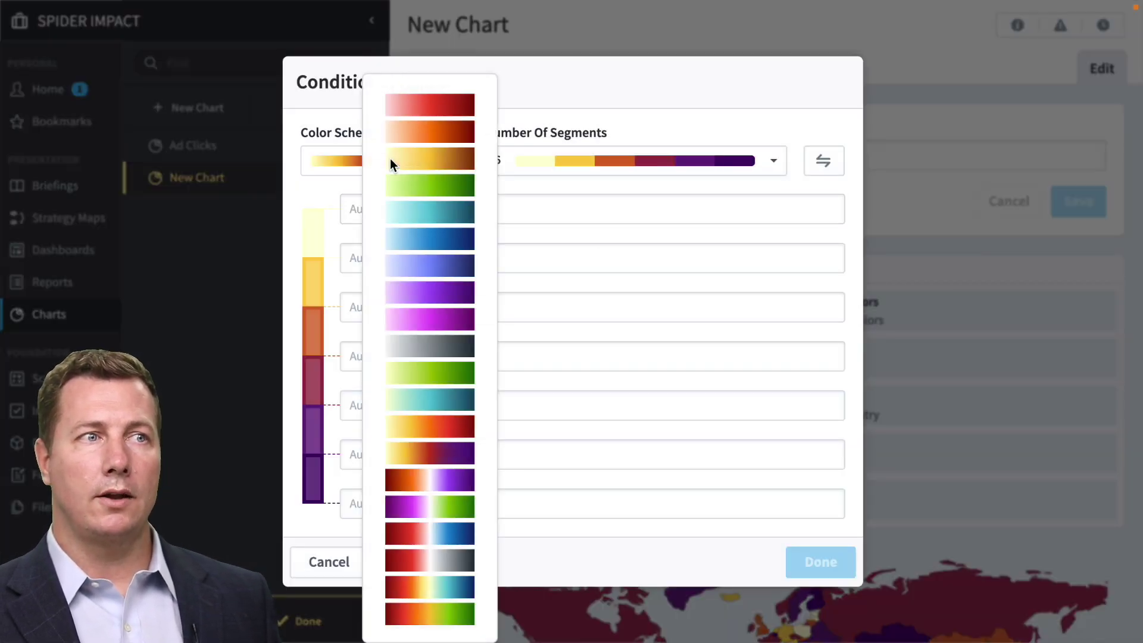
click(410, 105)
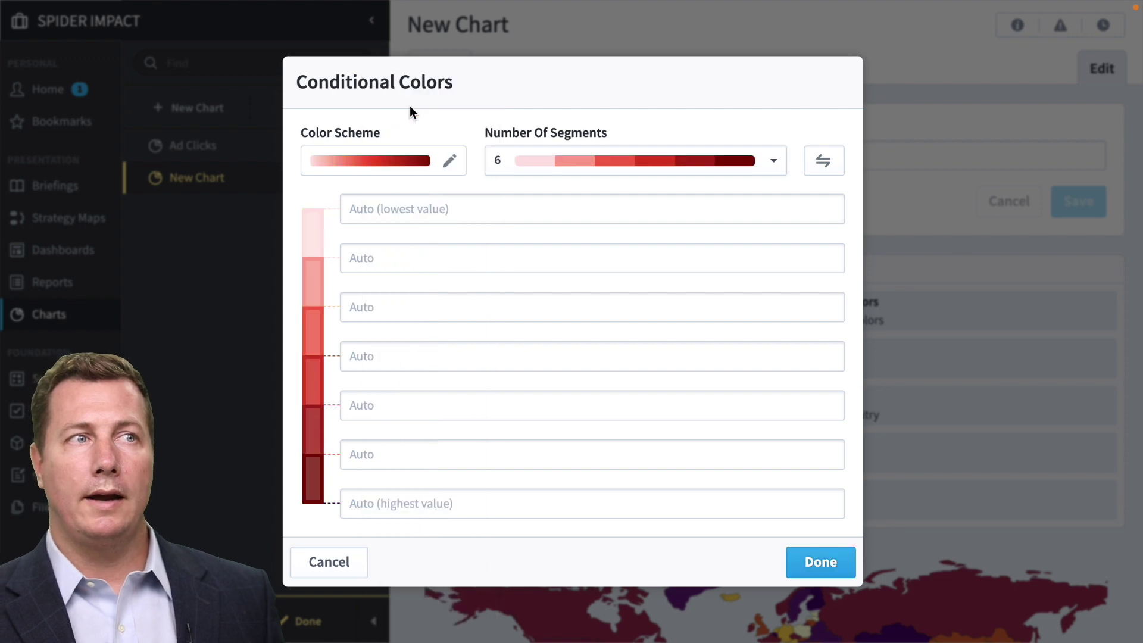
click(416, 169)
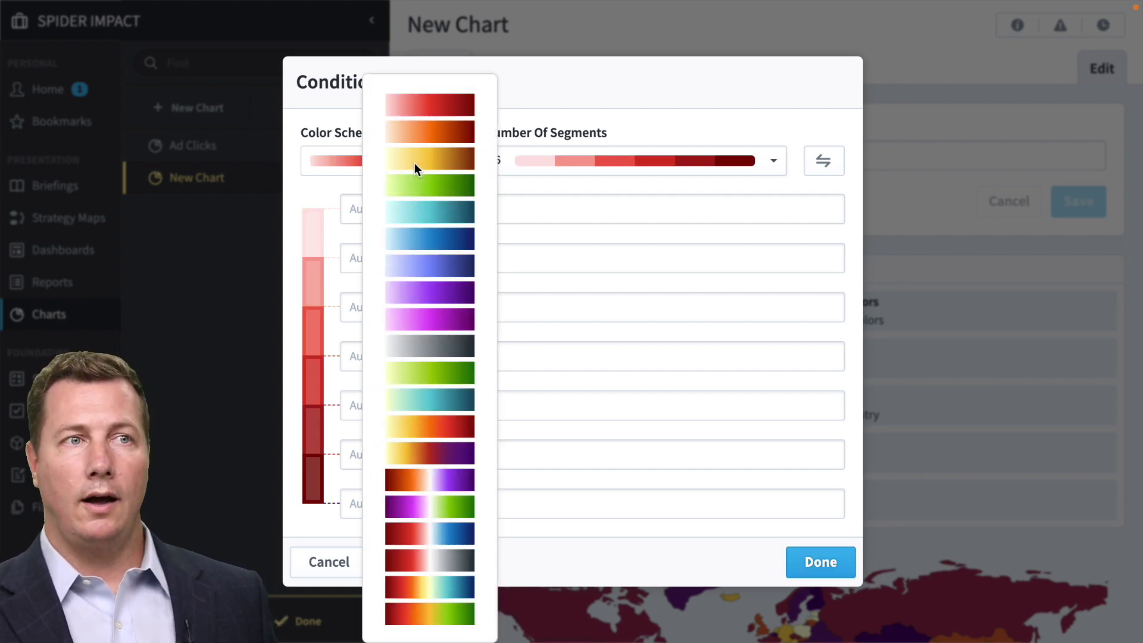
click(665, 121)
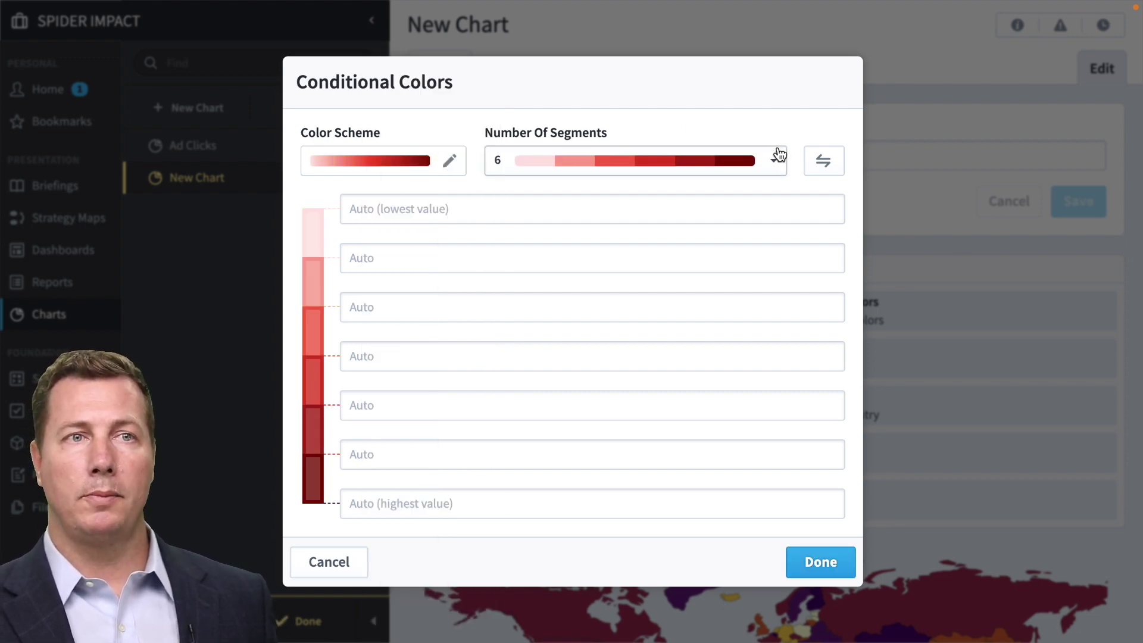
click(820, 161)
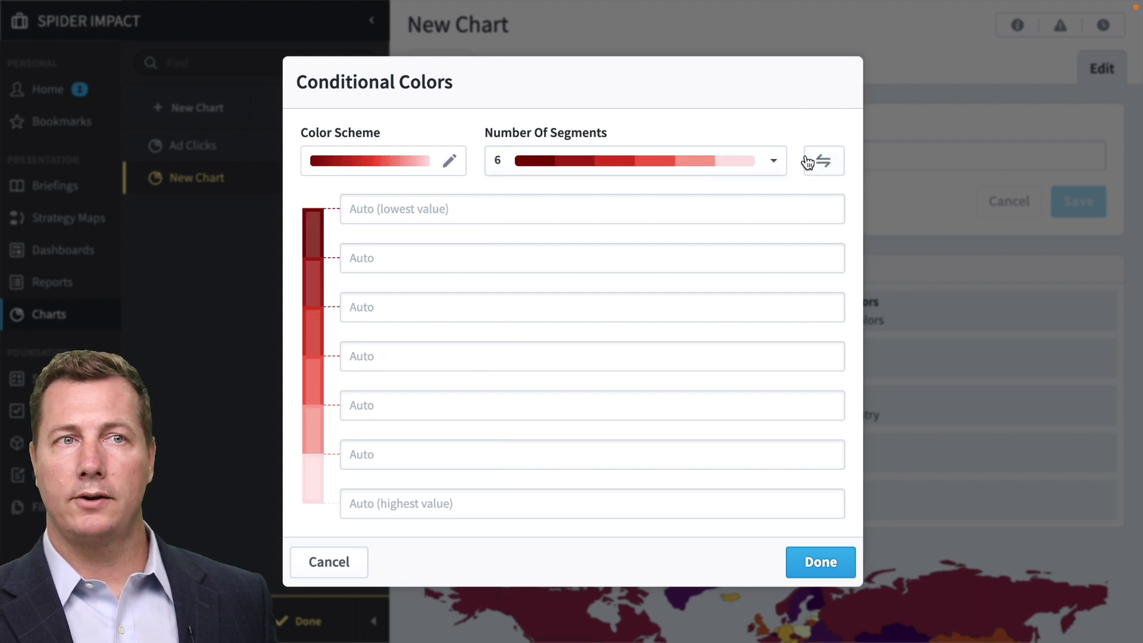
click(819, 161)
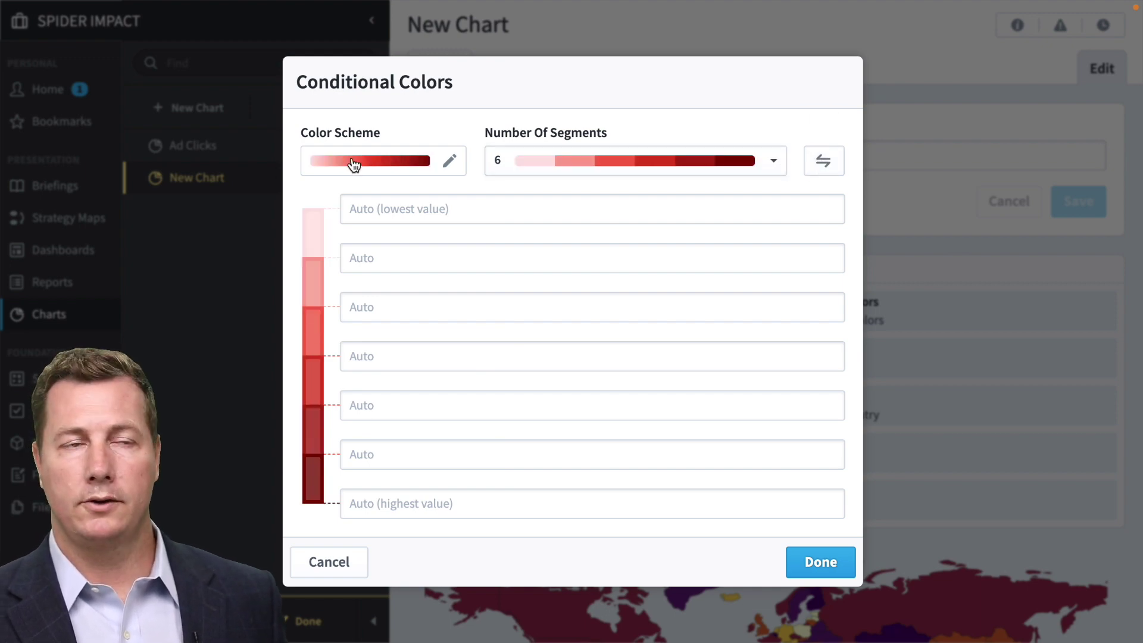
Step: Apply the red-orange-green colour scheme with 11 segments
click(354, 164)
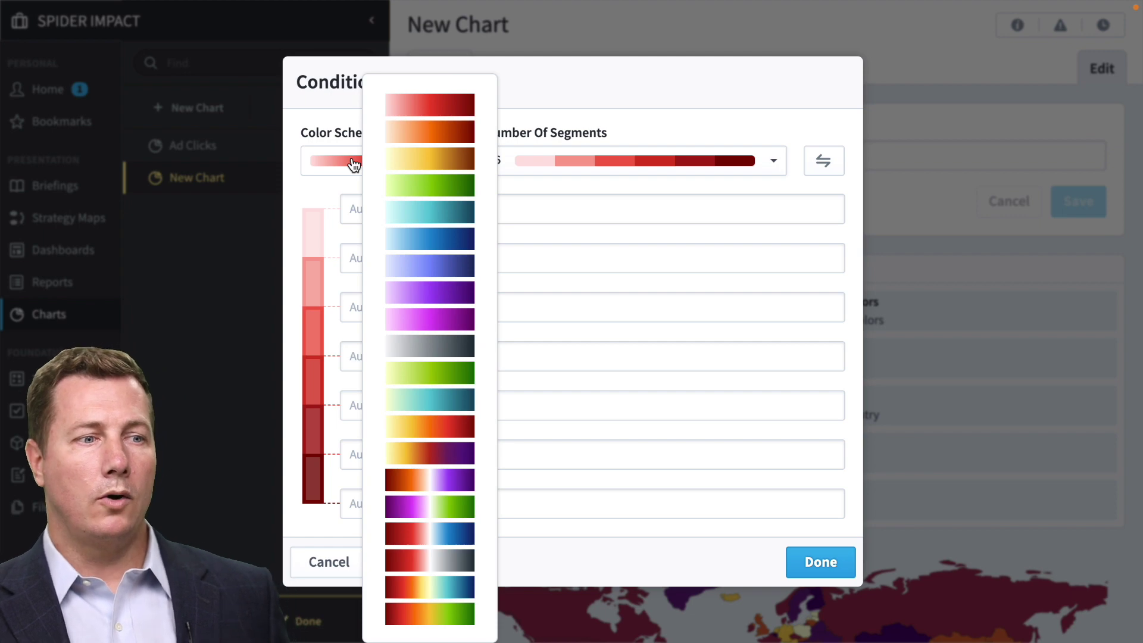
click(444, 614)
click(689, 161)
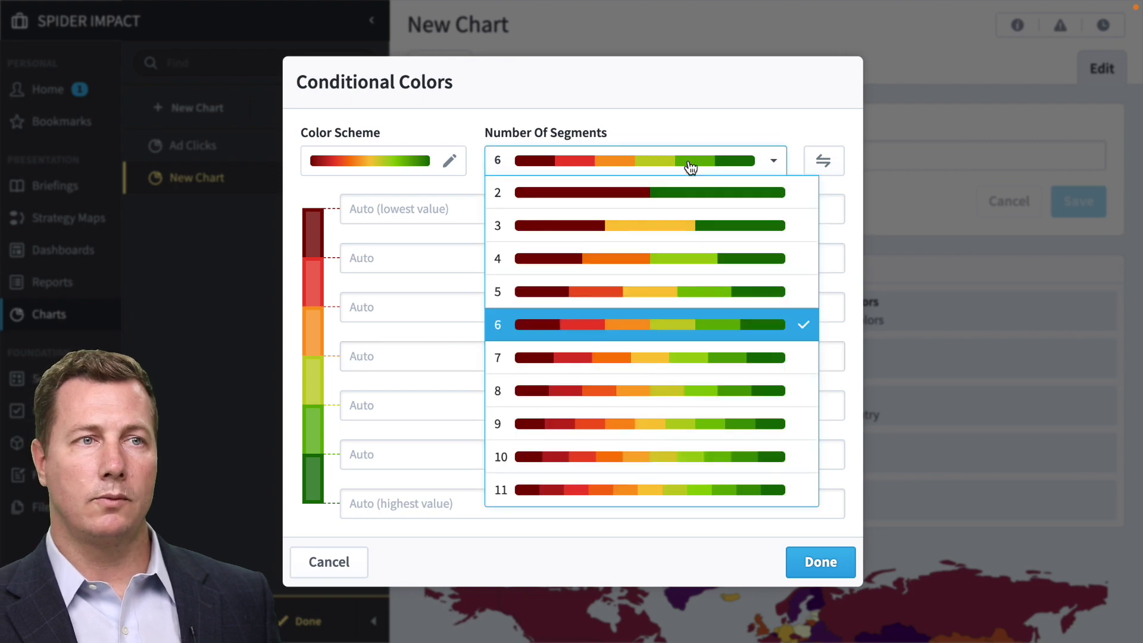
click(625, 487)
Step: Apply the new conditional colours and save the recoloured world map
click(823, 605)
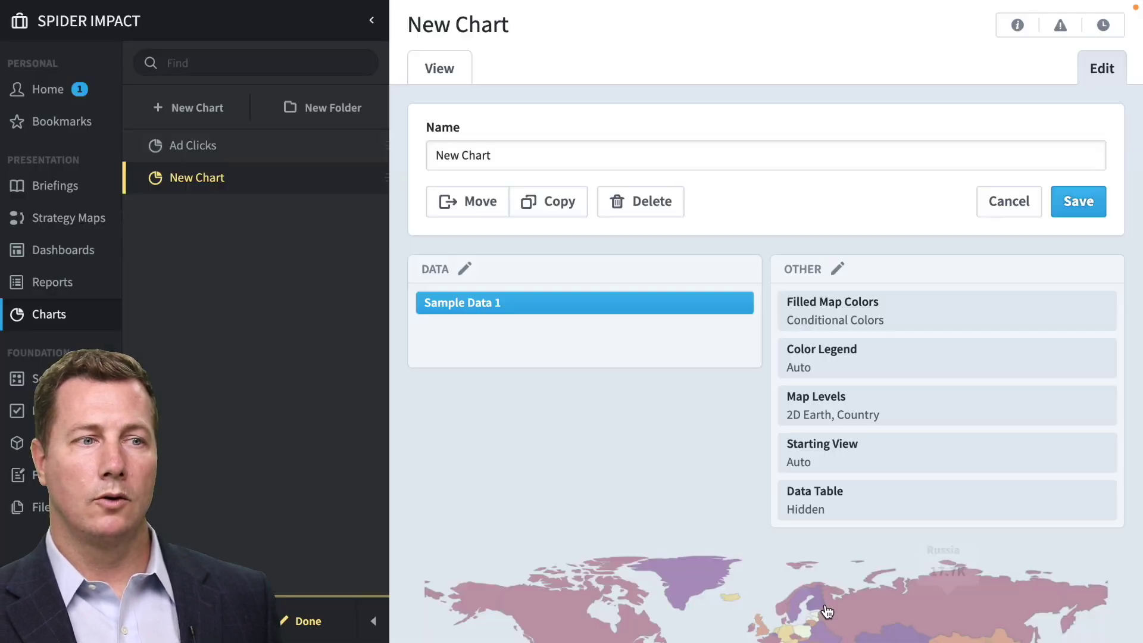
click(446, 65)
click(725, 380)
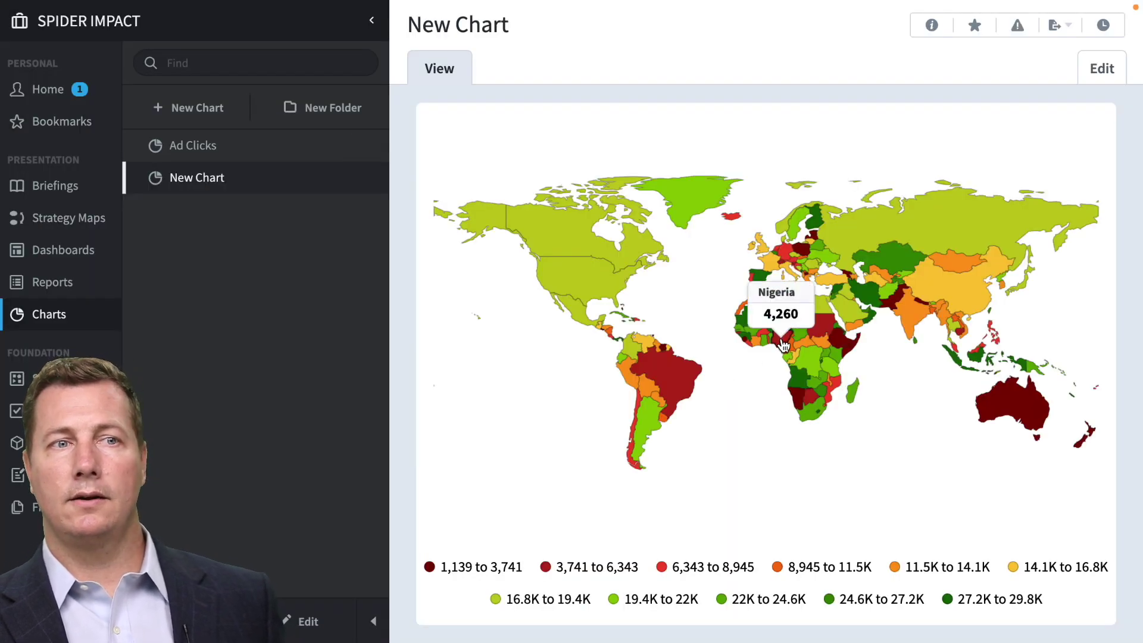
Step: Drill into Nigeria, return to the world map, and reopen the chart editor
click(782, 344)
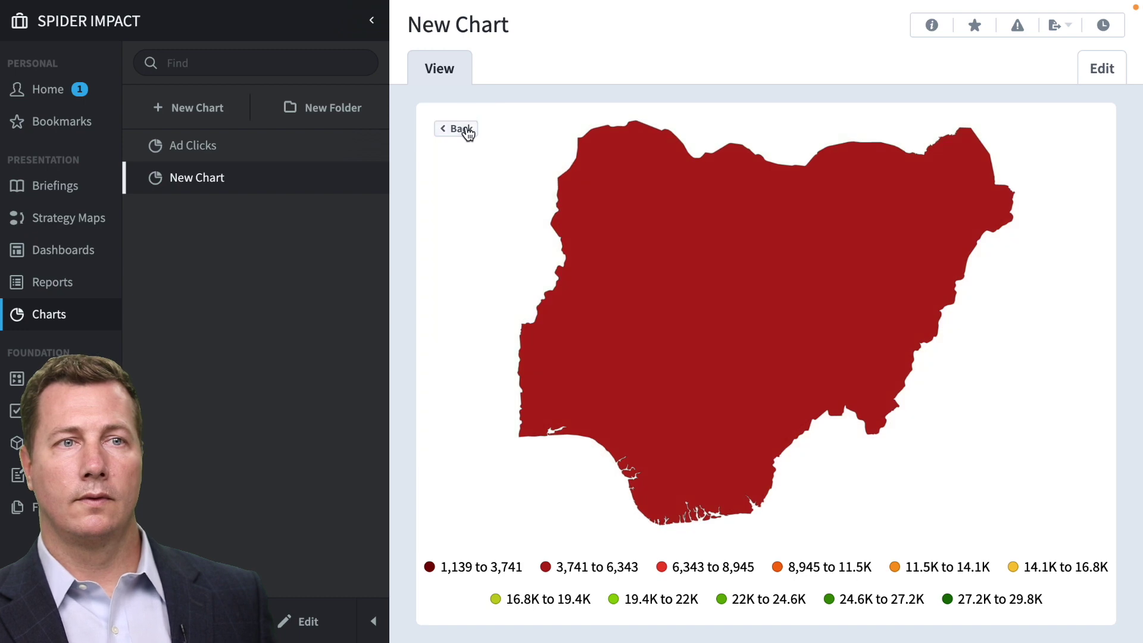
click(466, 129)
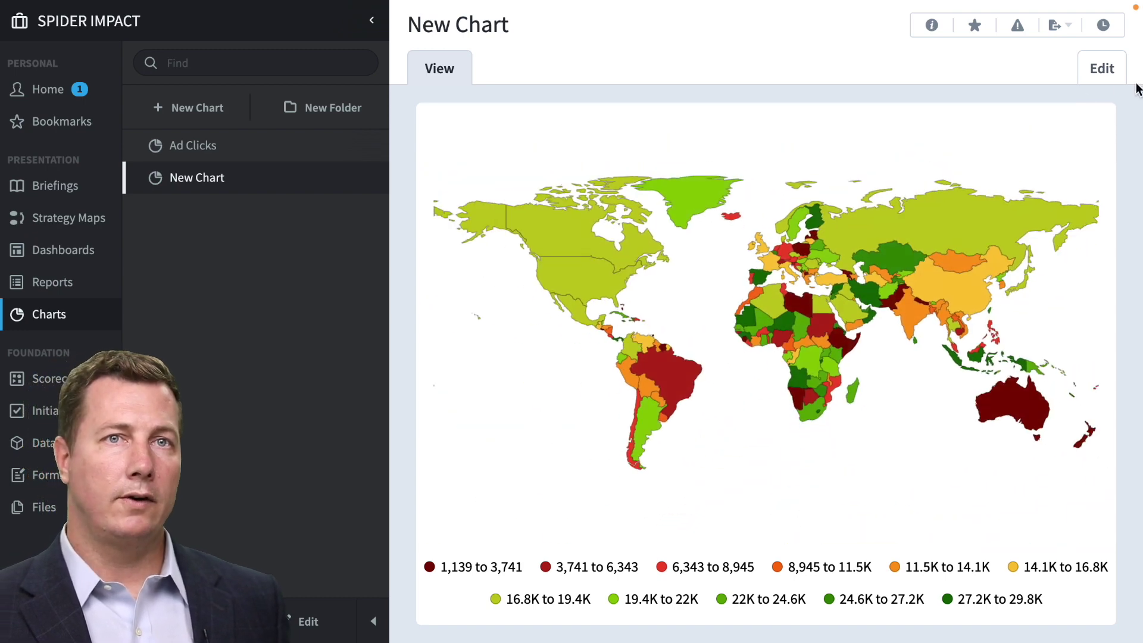
click(1099, 71)
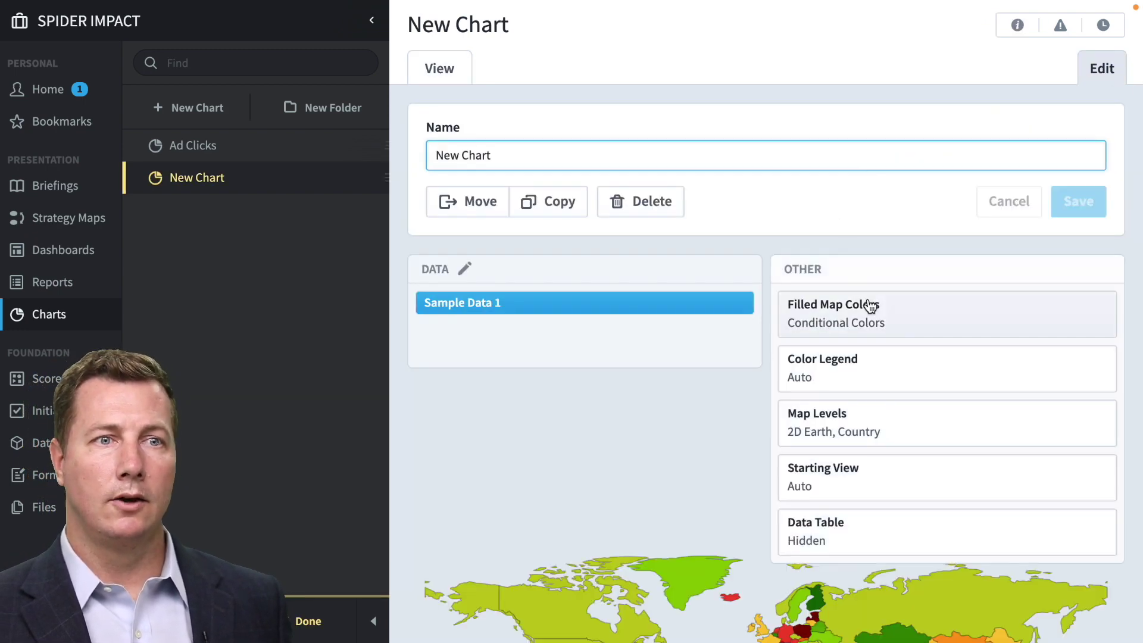
Step: Add the Continent level to the chart's map levels and save
scroll(906, 355, down, 1)
click(899, 364)
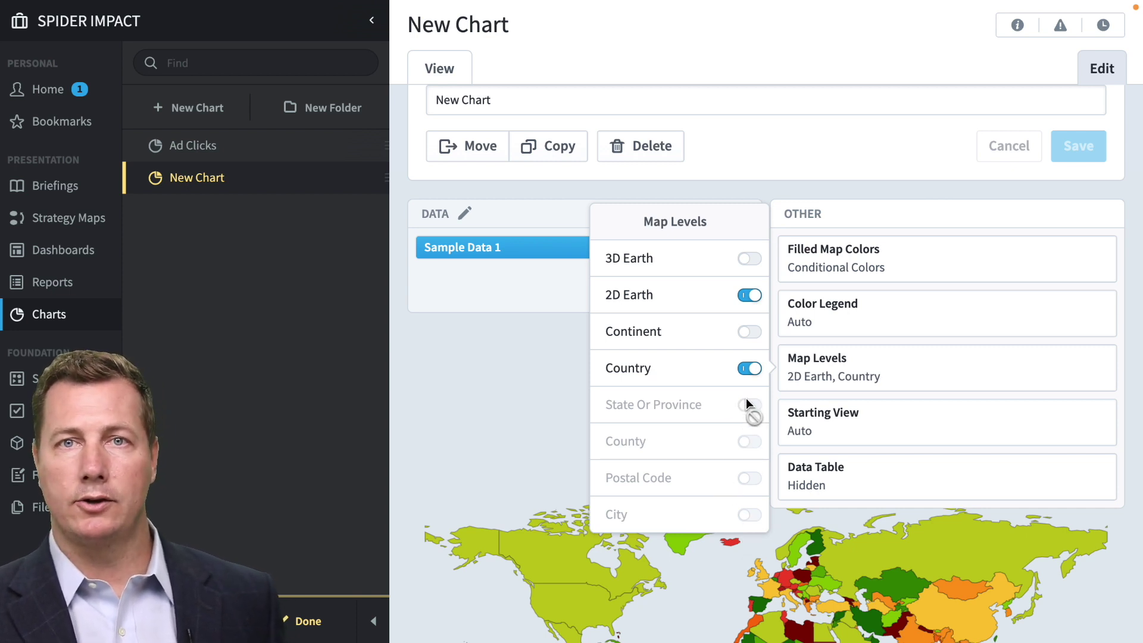
click(748, 332)
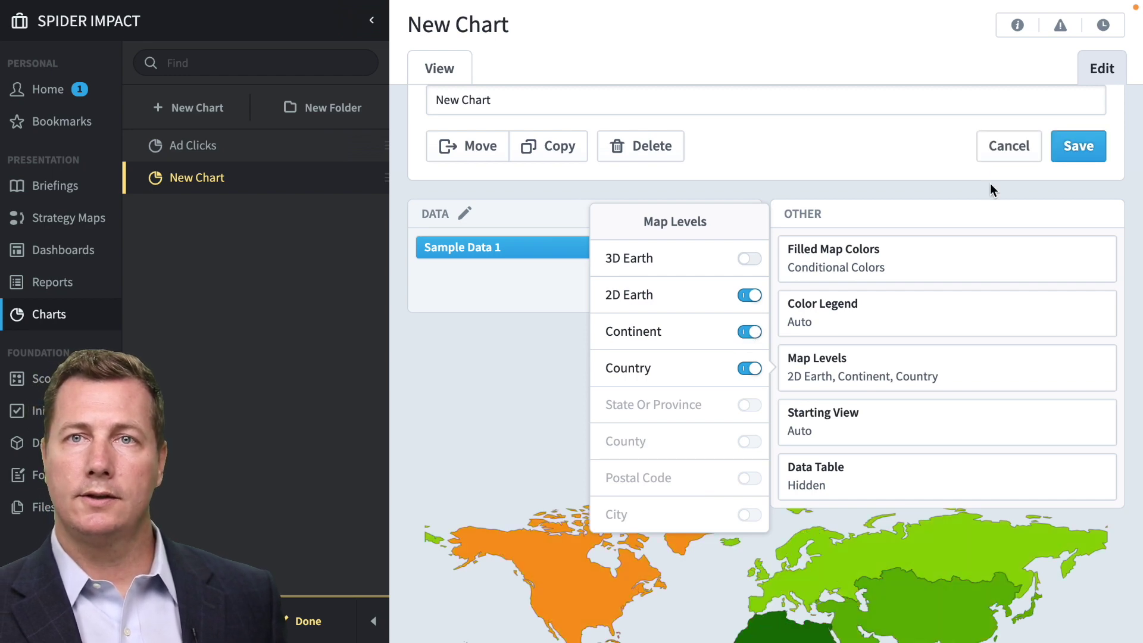
click(1075, 146)
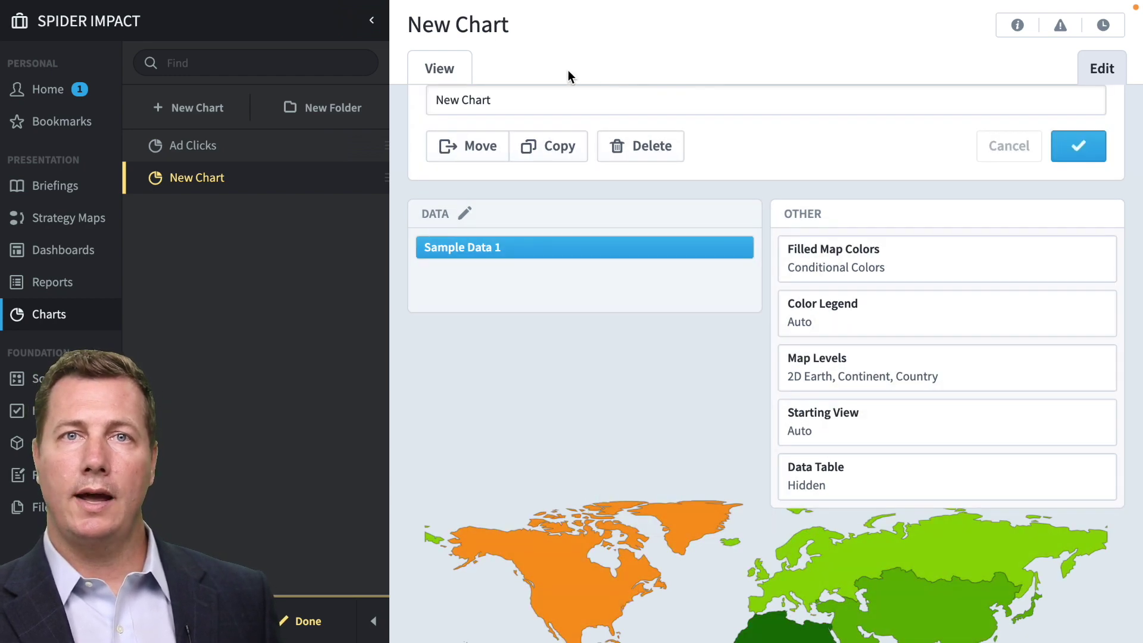
click(432, 70)
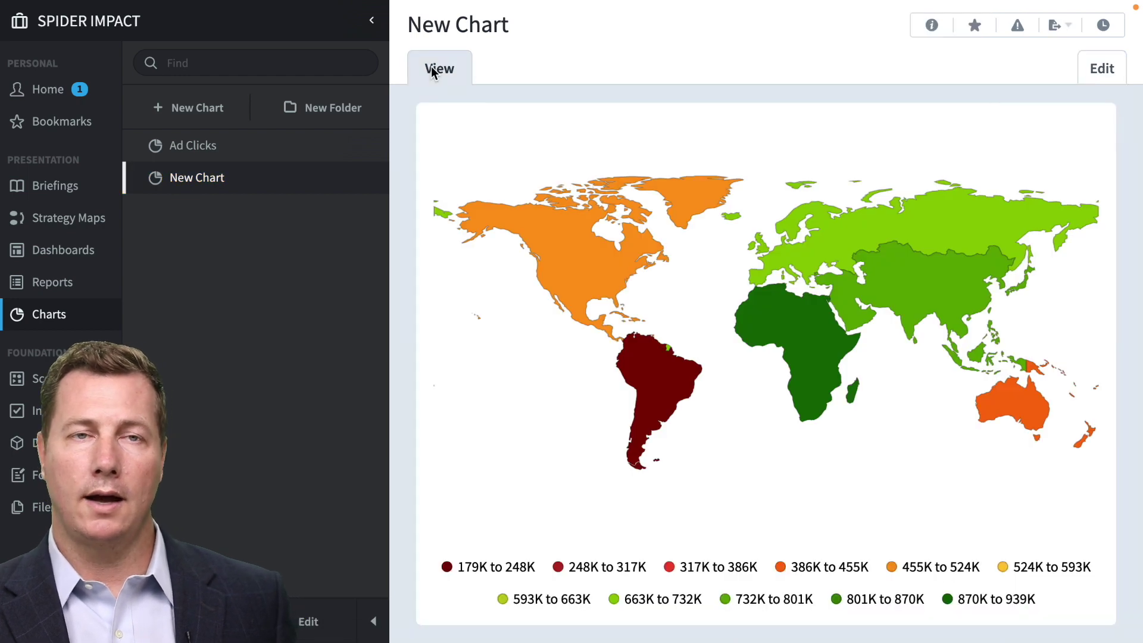
mouse_move(835, 338)
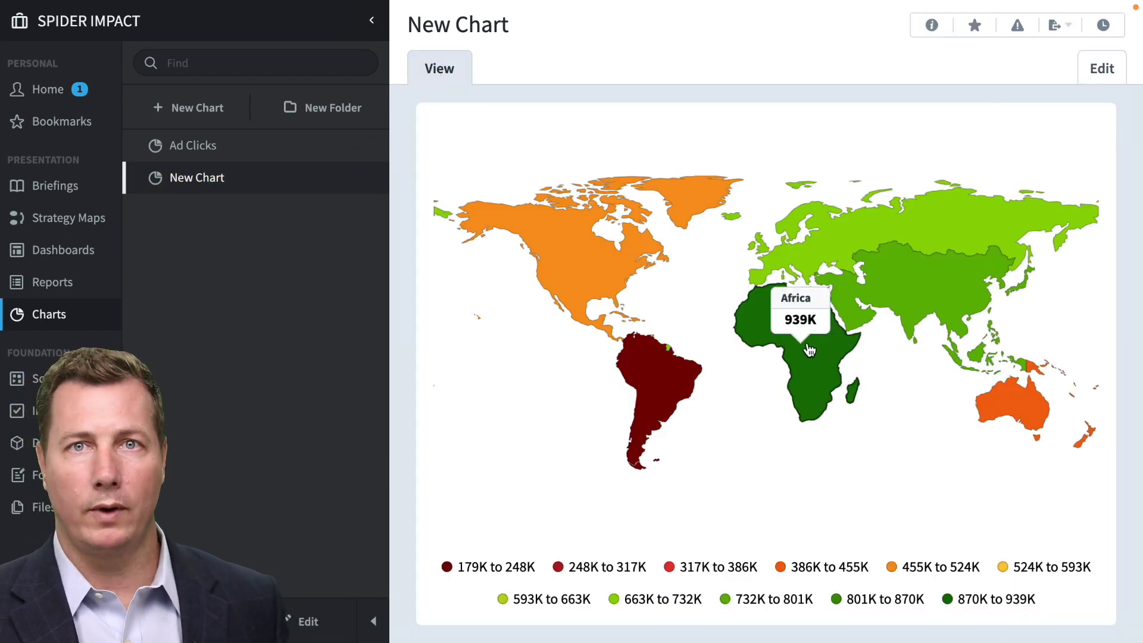
click(810, 354)
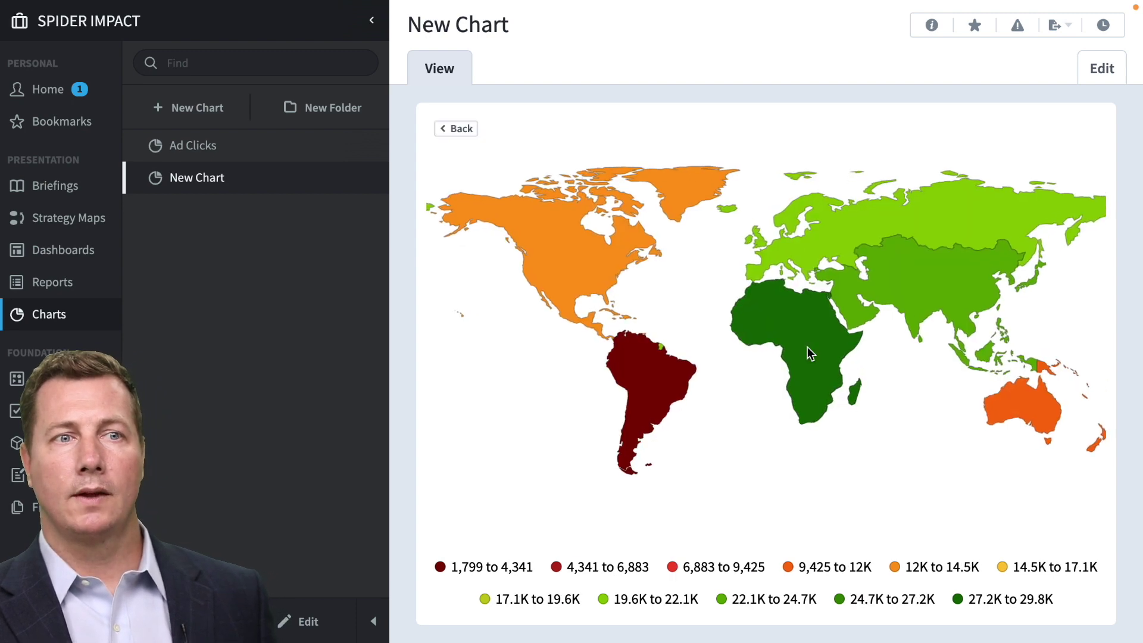
mouse_move(808, 352)
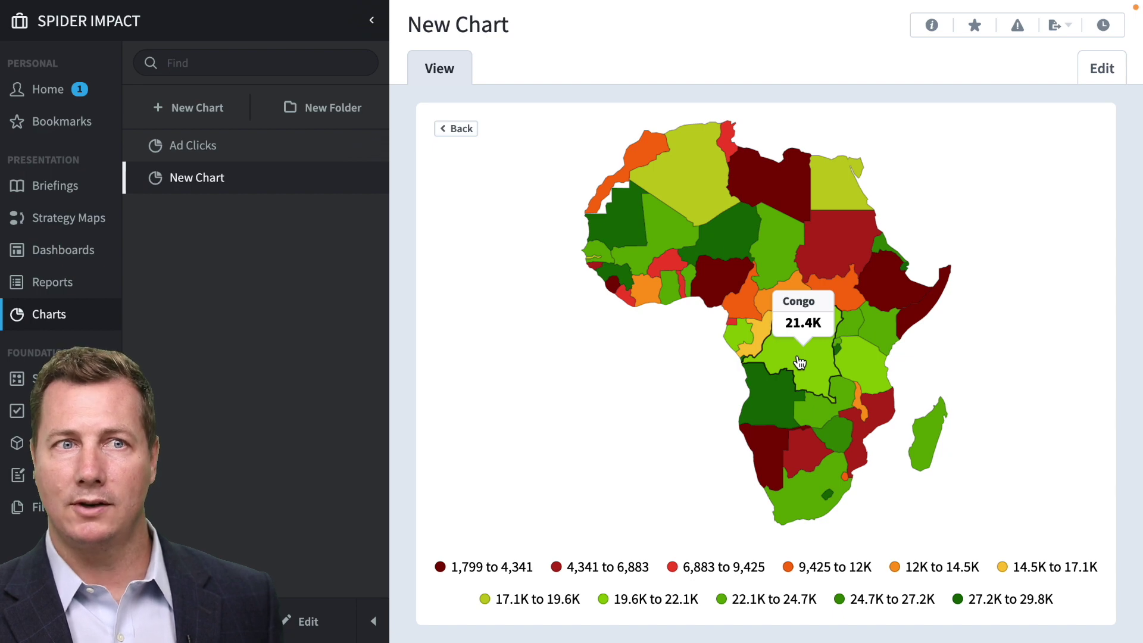
click(799, 360)
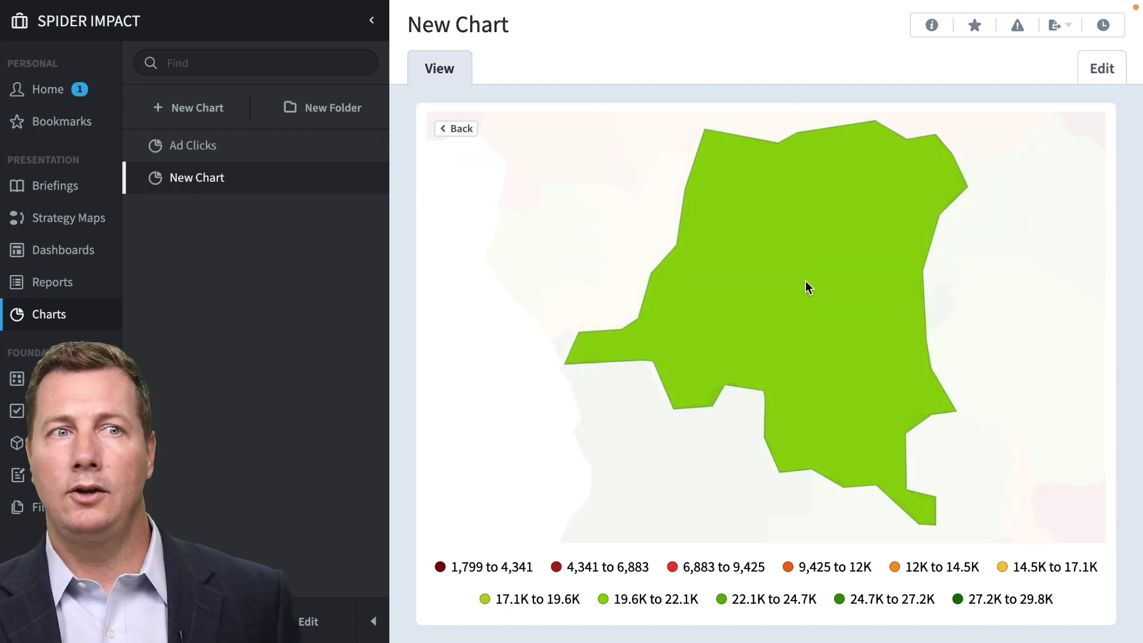
mouse_move(803, 261)
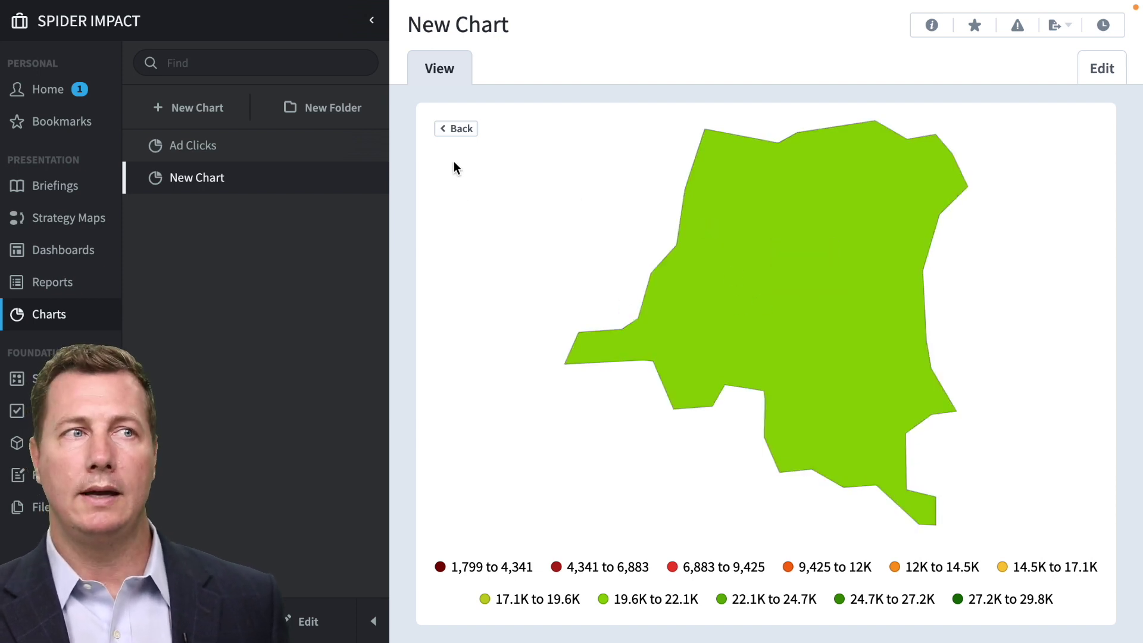
click(468, 131)
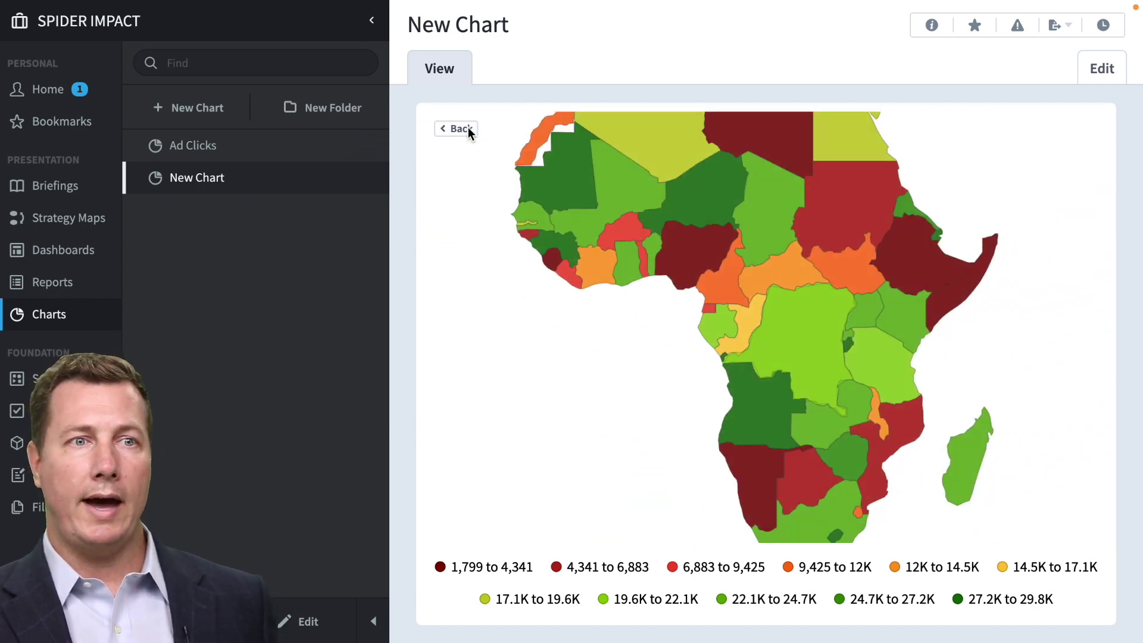
click(467, 130)
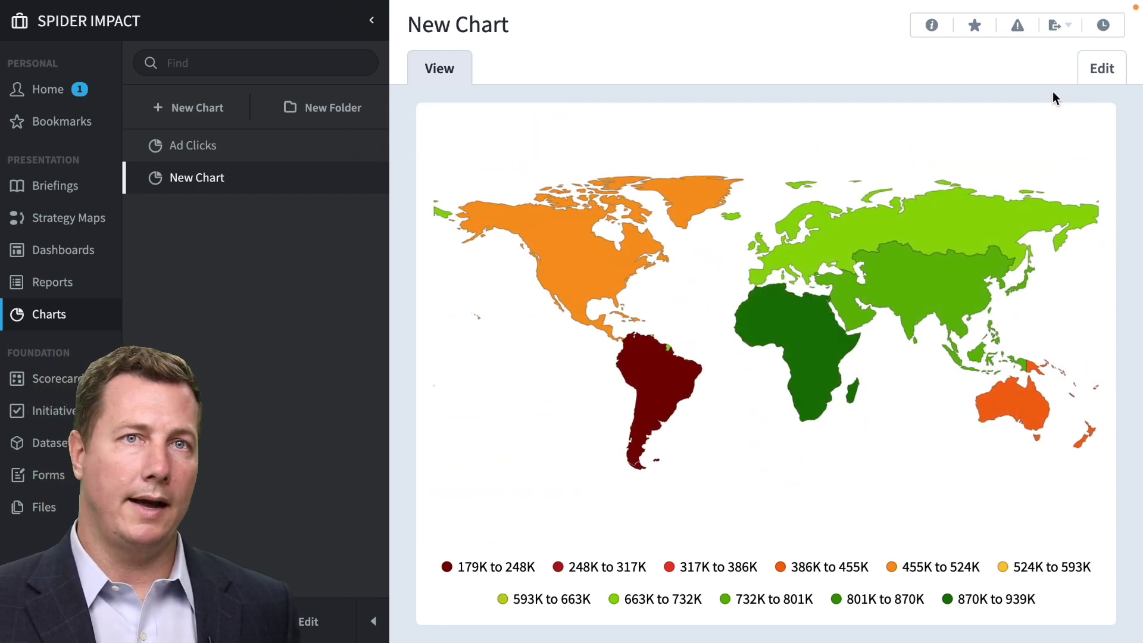
Step: Replace 2D Earth with 3D Earth in the map levels, save, and view the globe
click(1092, 70)
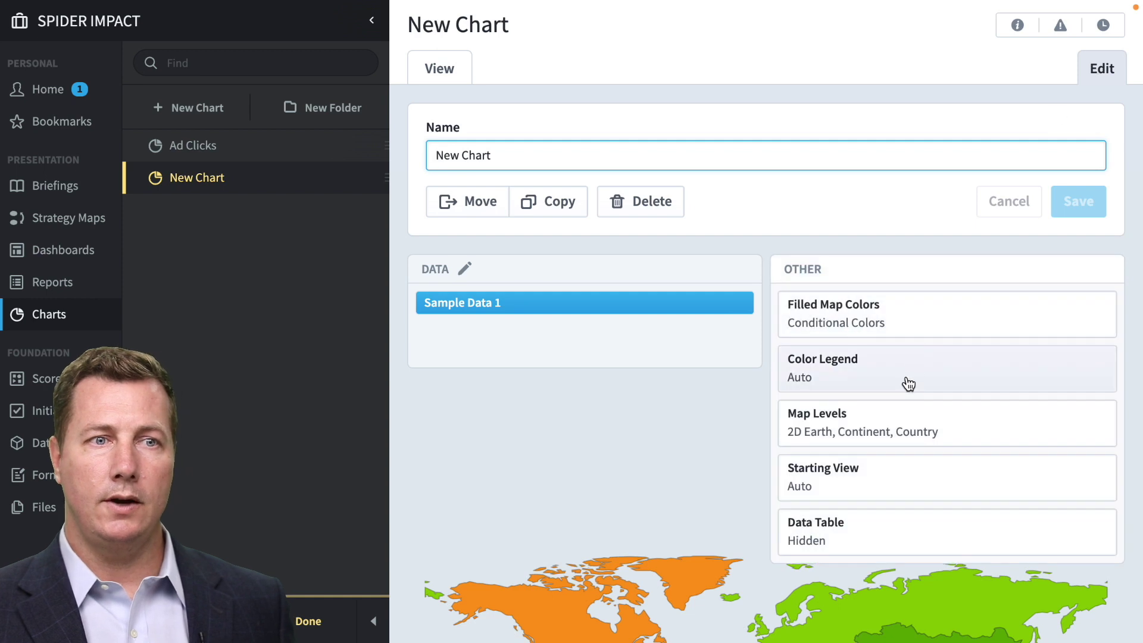
click(918, 420)
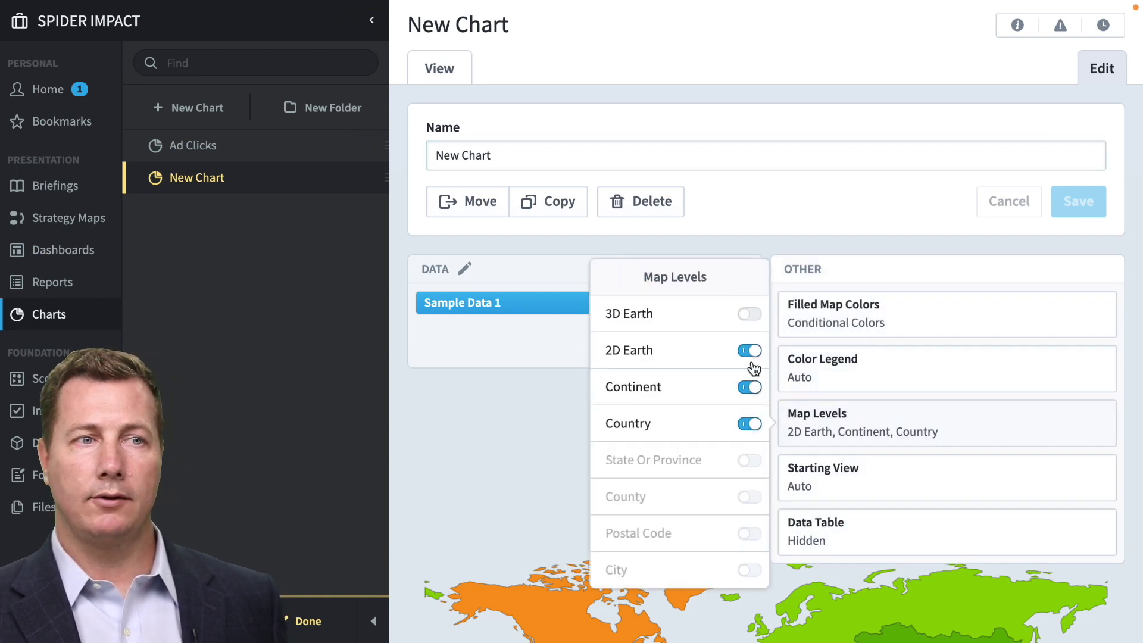
click(746, 315)
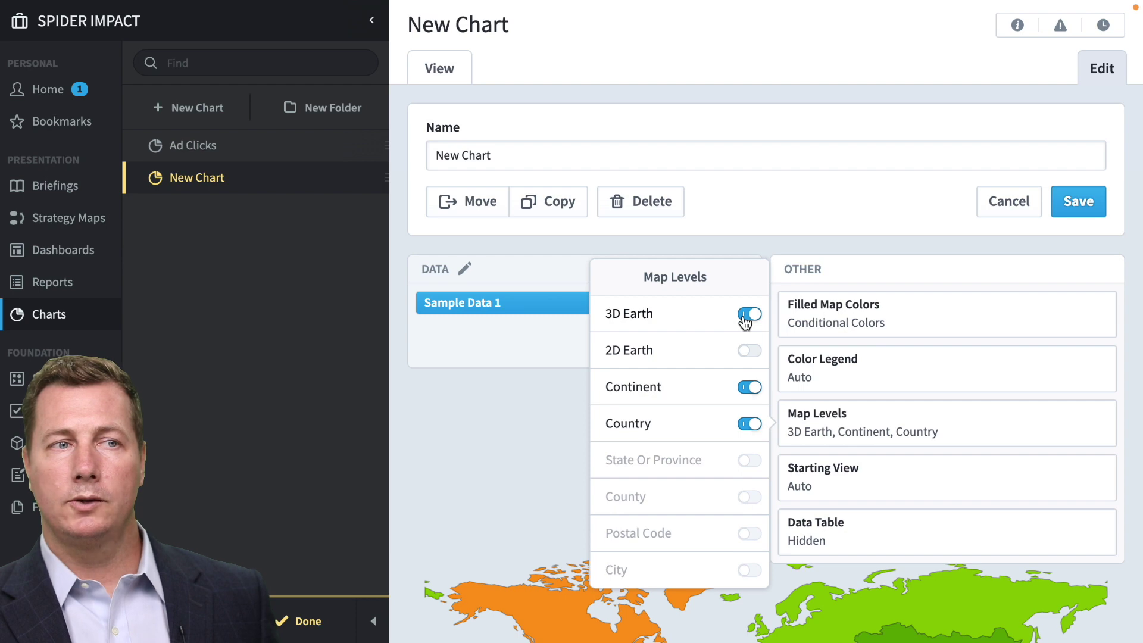
click(1067, 204)
click(433, 64)
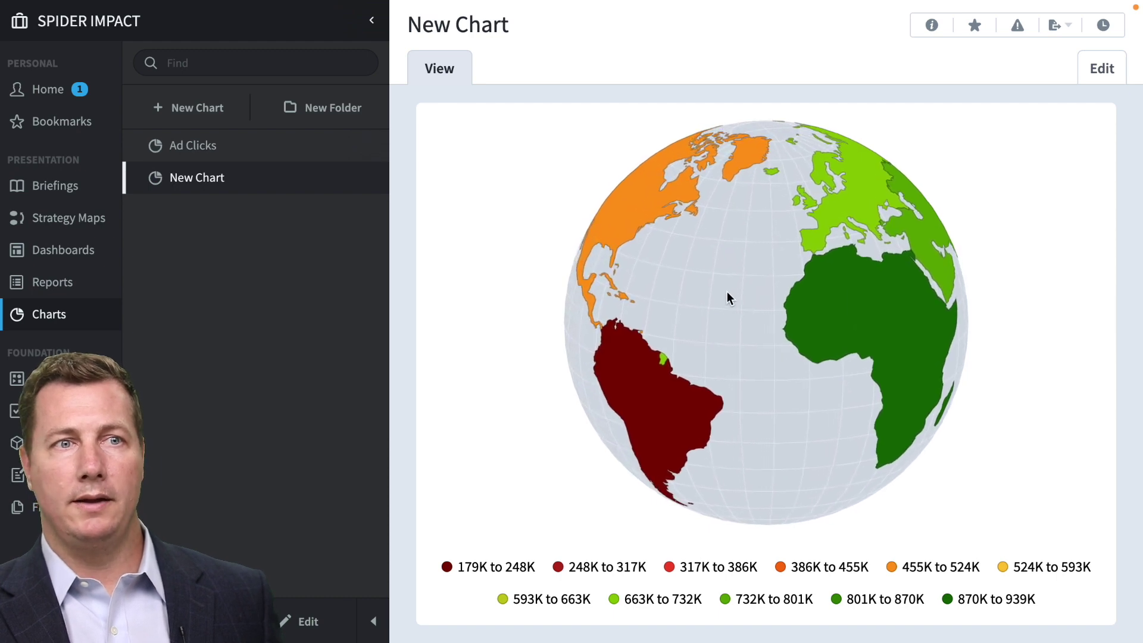
Step: Spin the globe, drill into North America and the United States, then go back and edit
drag(756, 277, 868, 288)
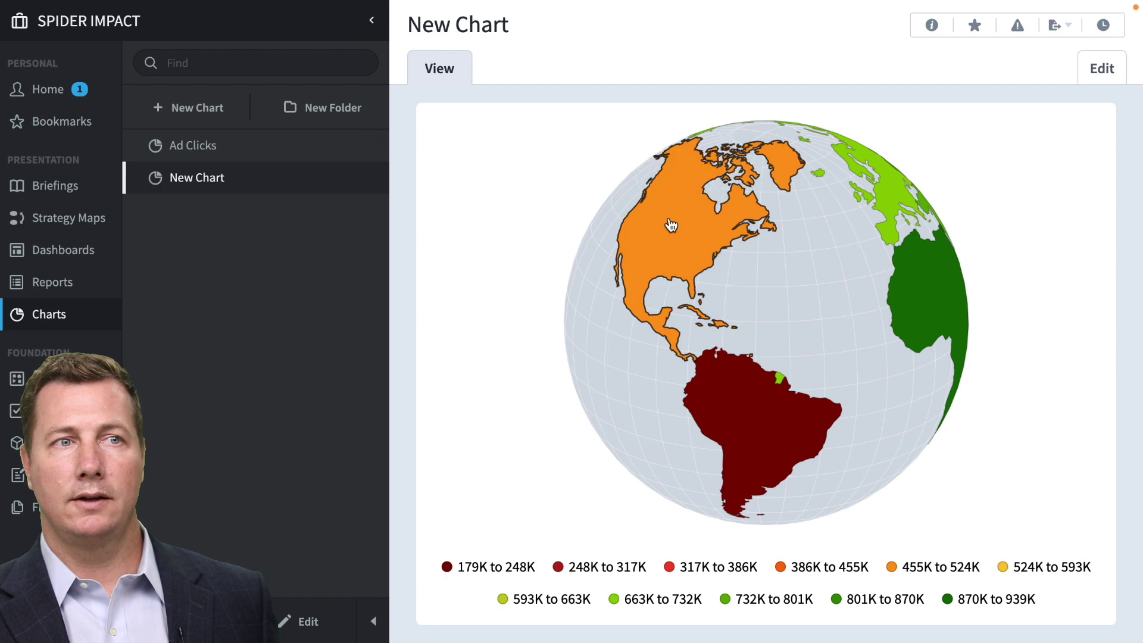
click(669, 222)
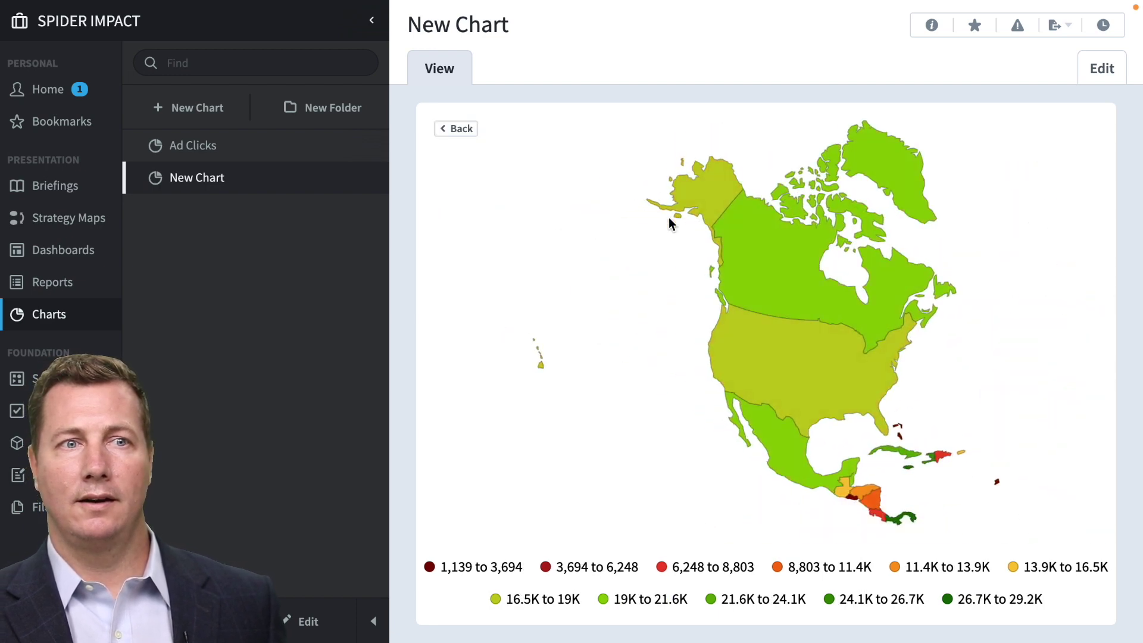
click(783, 369)
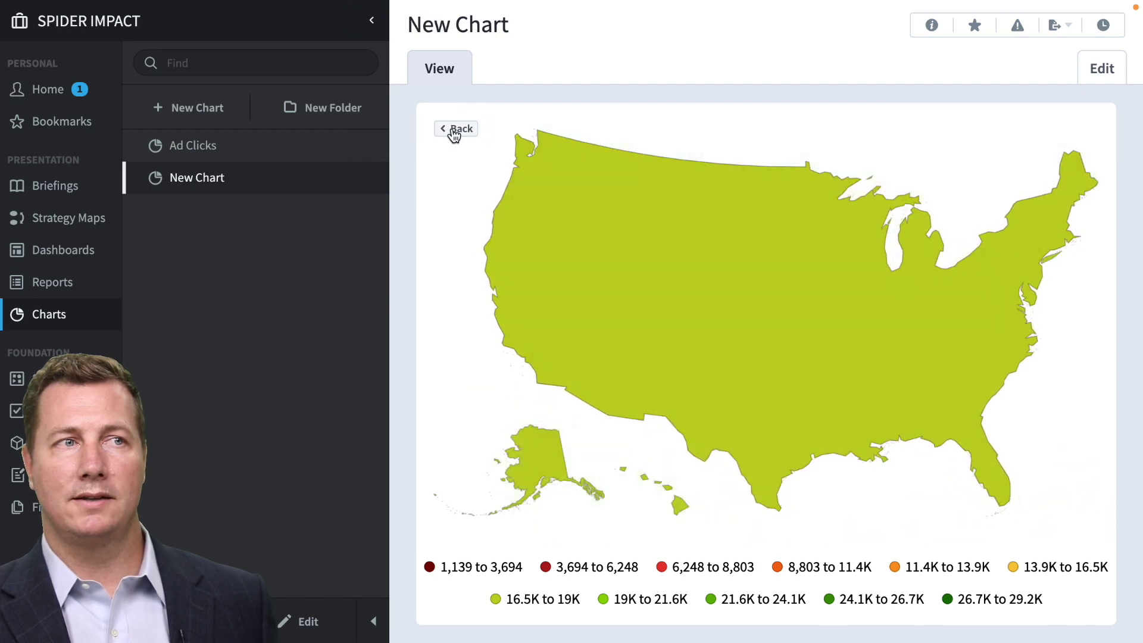
click(462, 130)
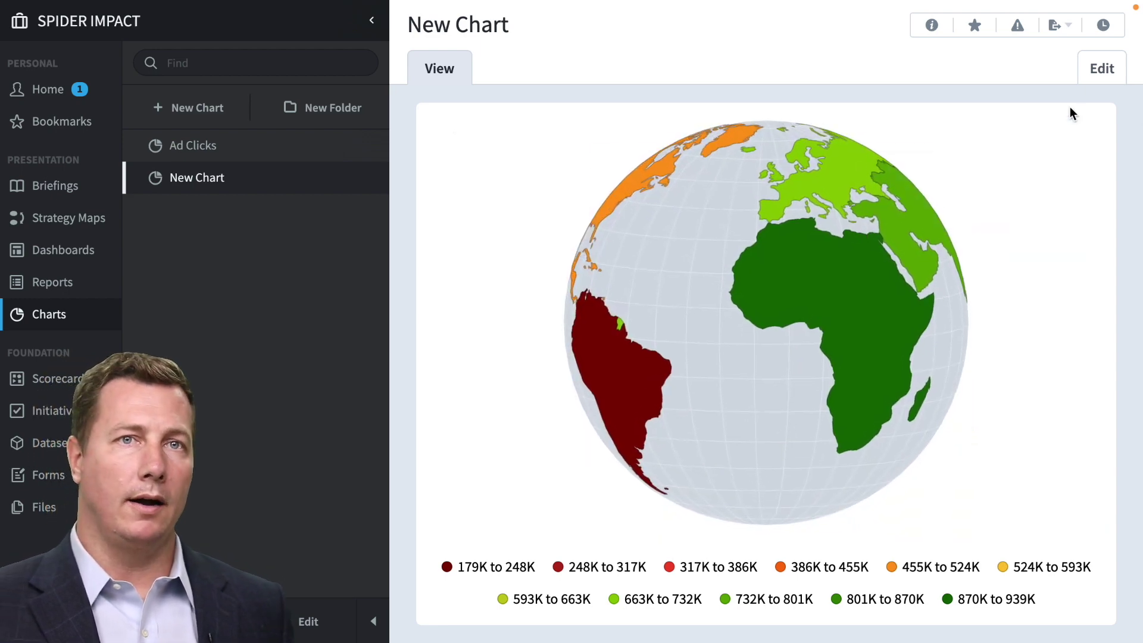
click(1098, 71)
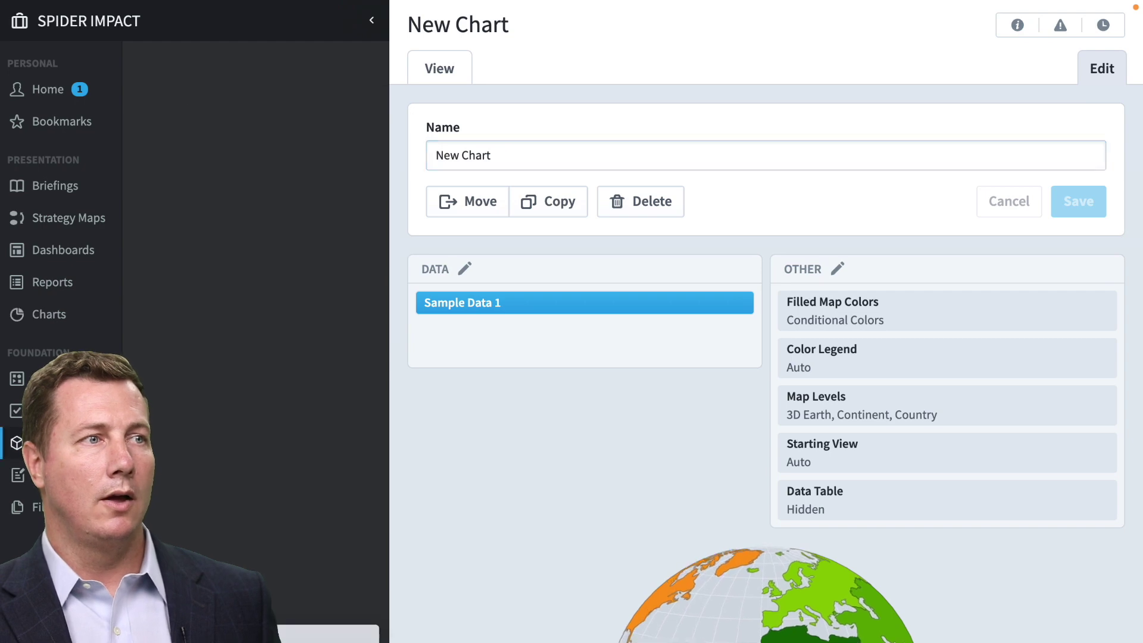
Step: From the Datasets area, start a New Dataset to bring up the Create Dataset form
click(17, 443)
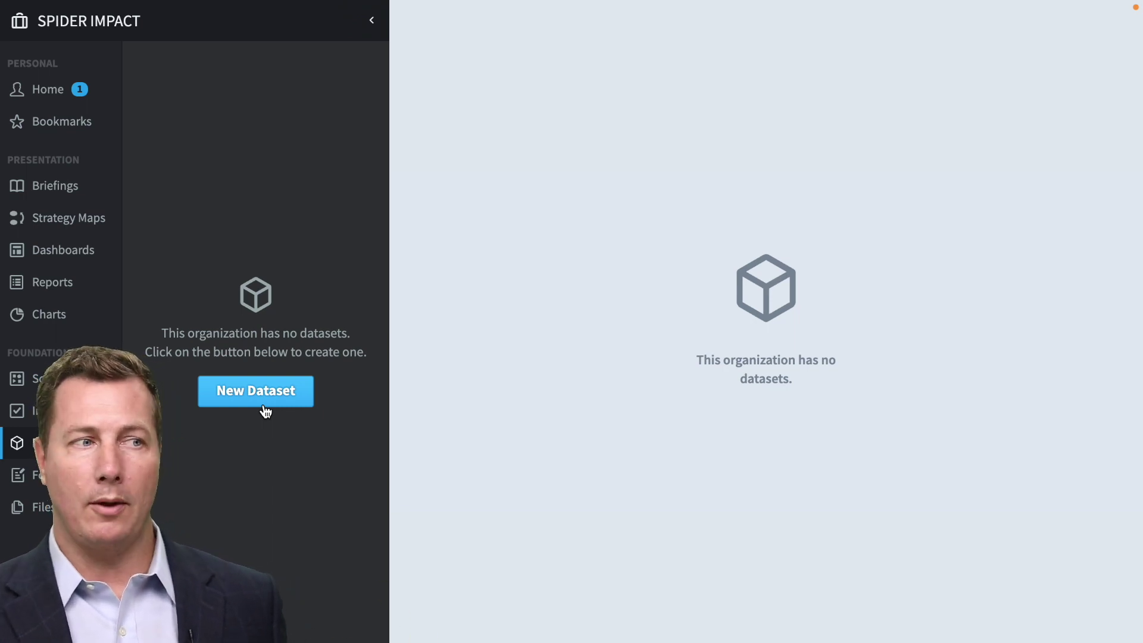
click(266, 406)
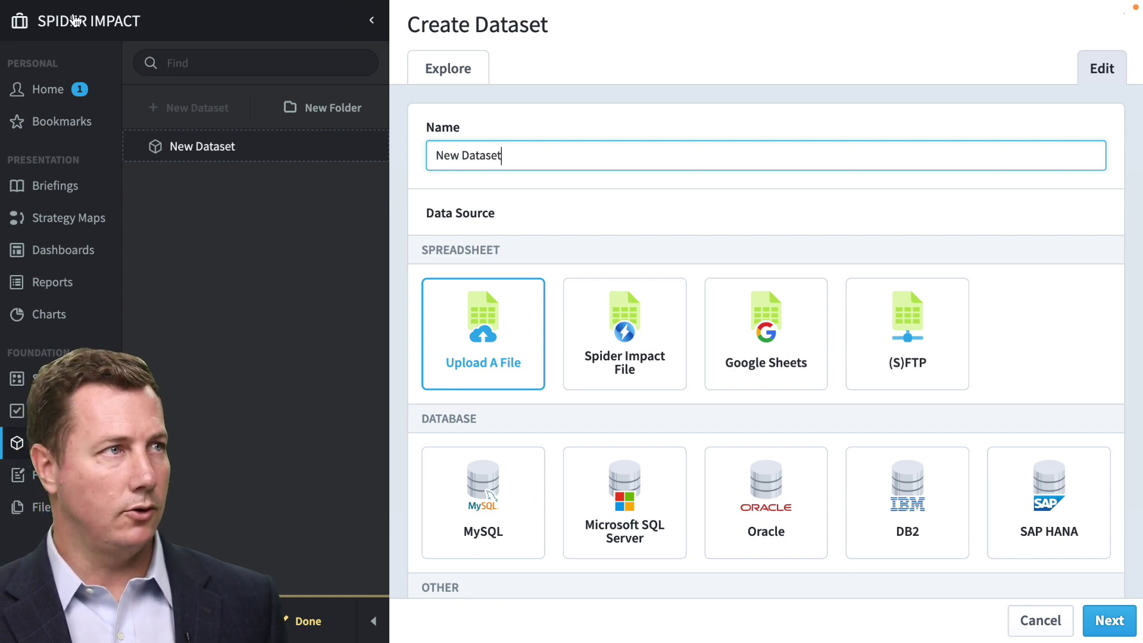
mouse_move(69, 3)
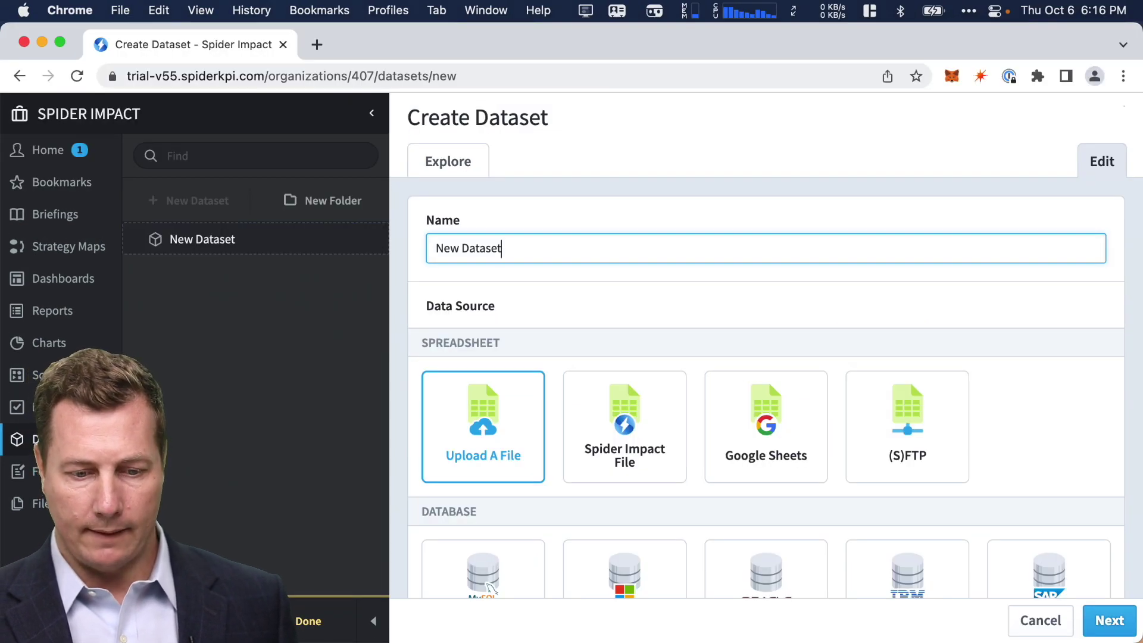
Step: Bring the Excel airports workbook forward and review its Name, Country and Altitude data
key(super+Tab)
drag(369, 89, 698, 48)
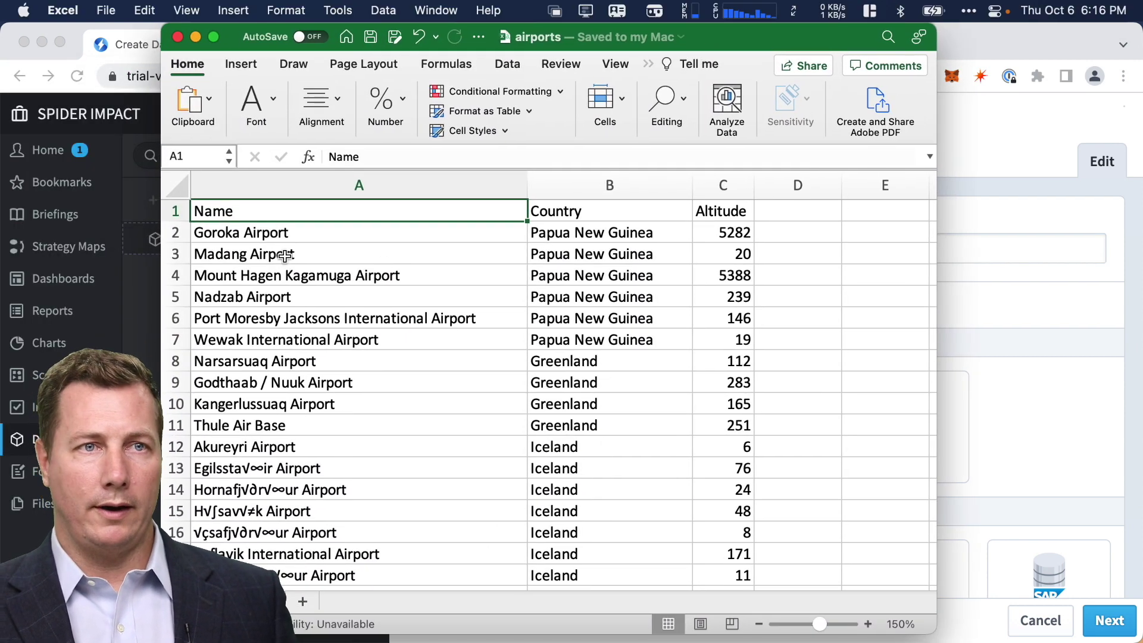
click(256, 231)
click(554, 232)
click(741, 234)
scroll(930, 205, down, 20)
drag(930, 216, 918, 577)
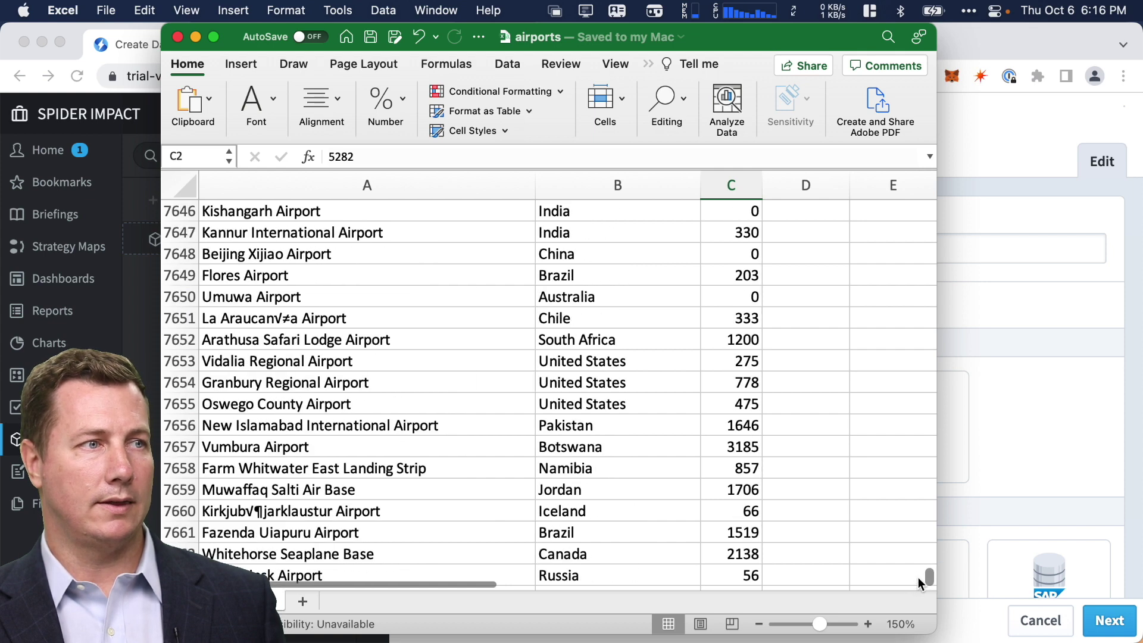
Step: Close Excel and name the new dataset 'Airports 2'
click(177, 37)
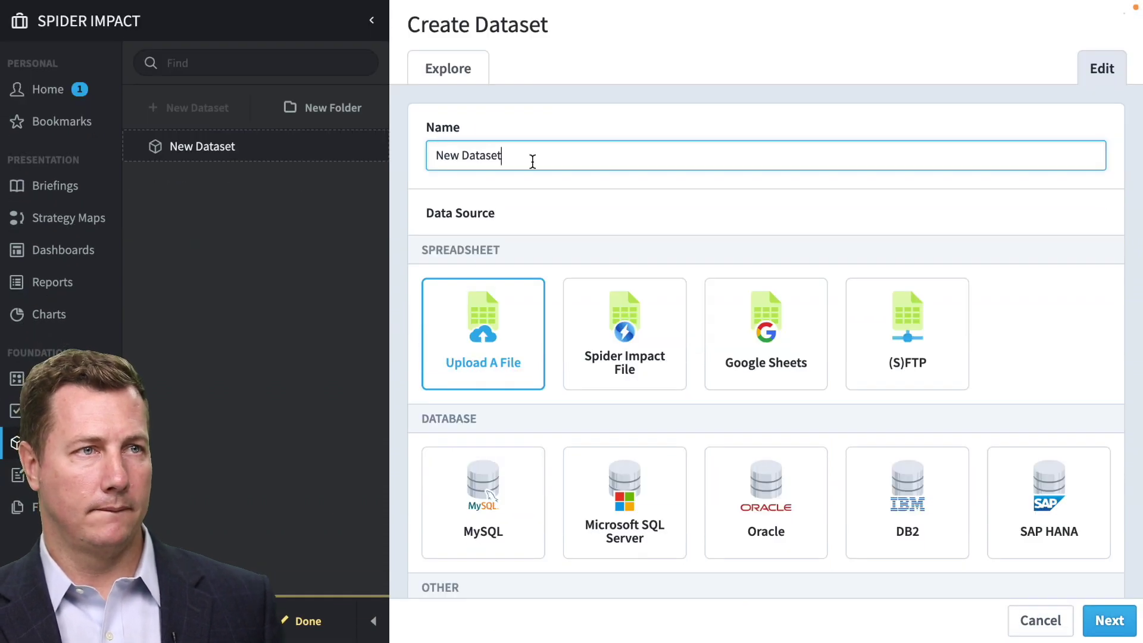
drag(533, 161, 416, 161)
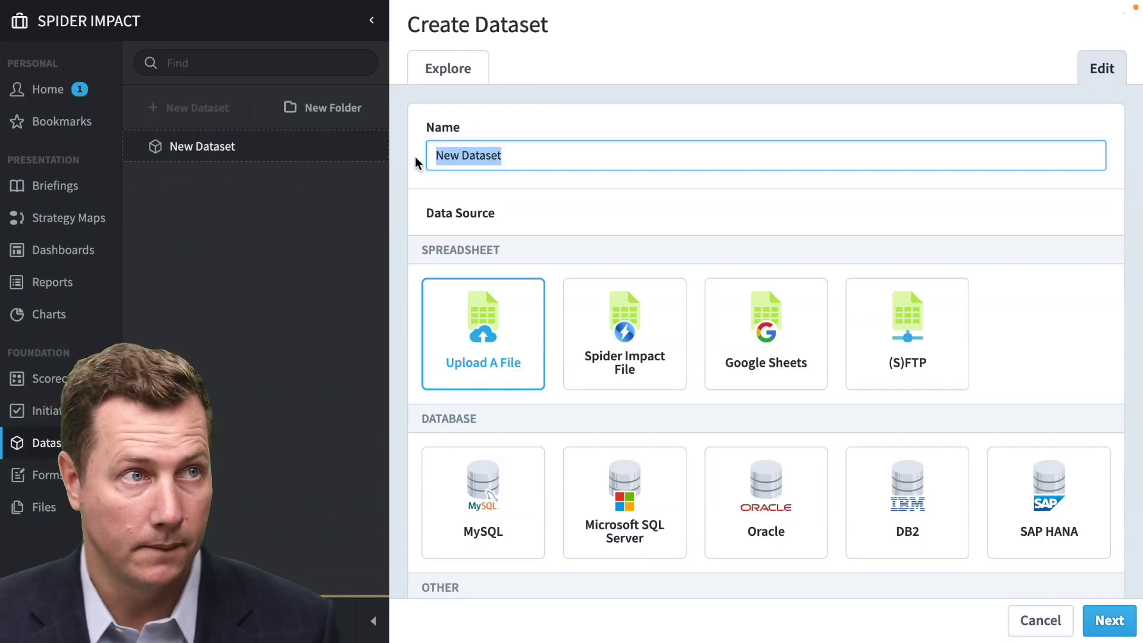
text(Airports)
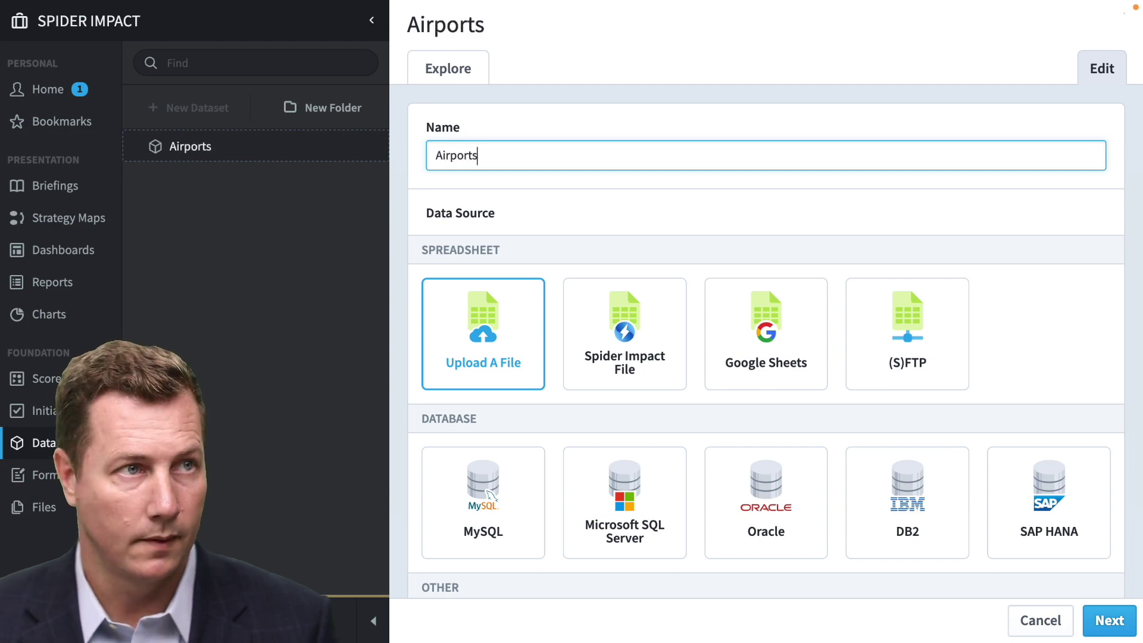
click(1108, 620)
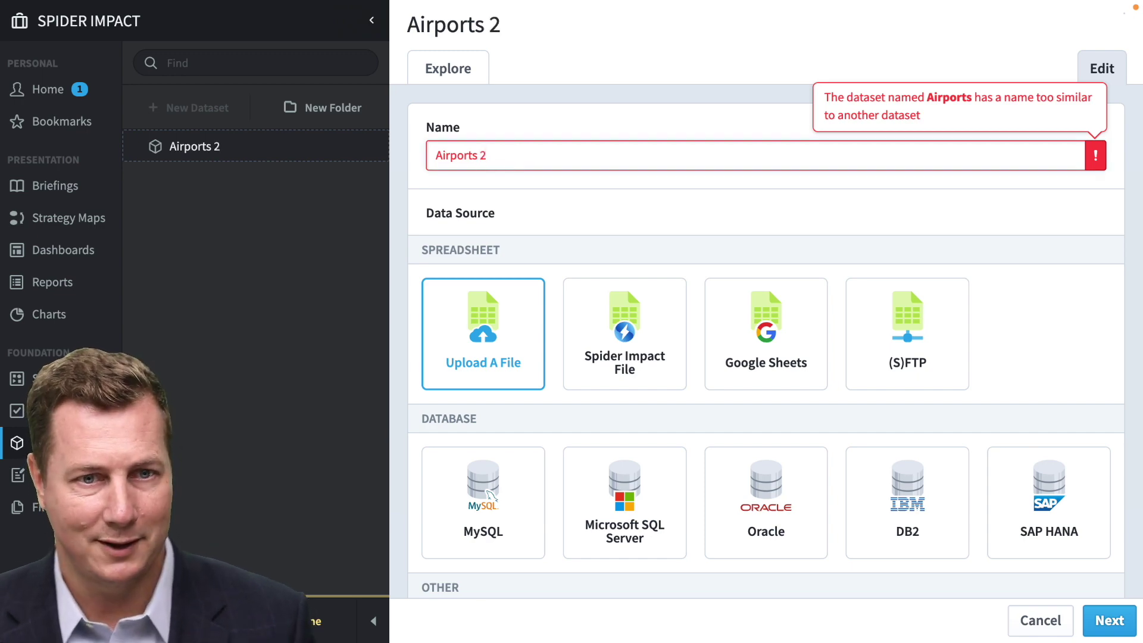
text(2)
click(1108, 621)
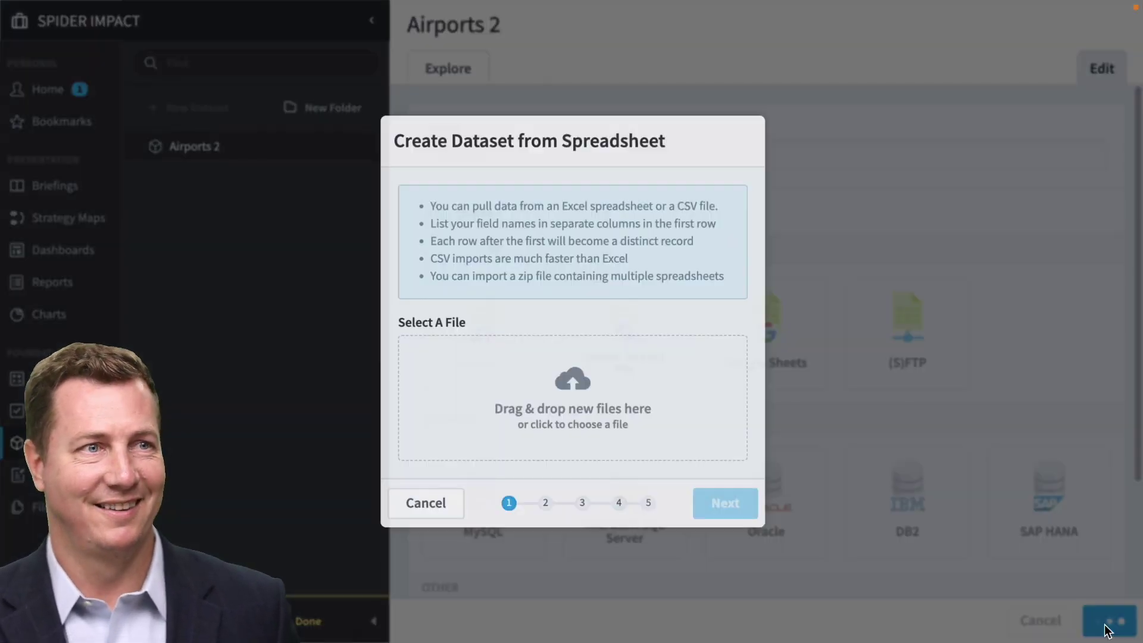
Step: Upload airports.csv, use the first row as headers, skip transforms, and create the fields
click(574, 378)
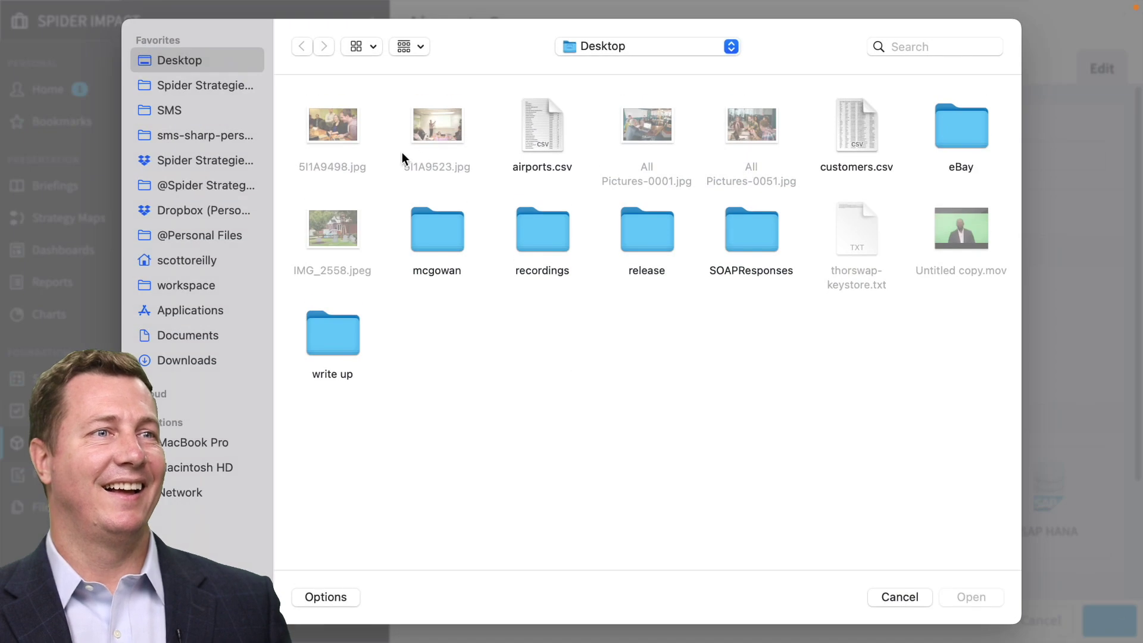
double_click(539, 130)
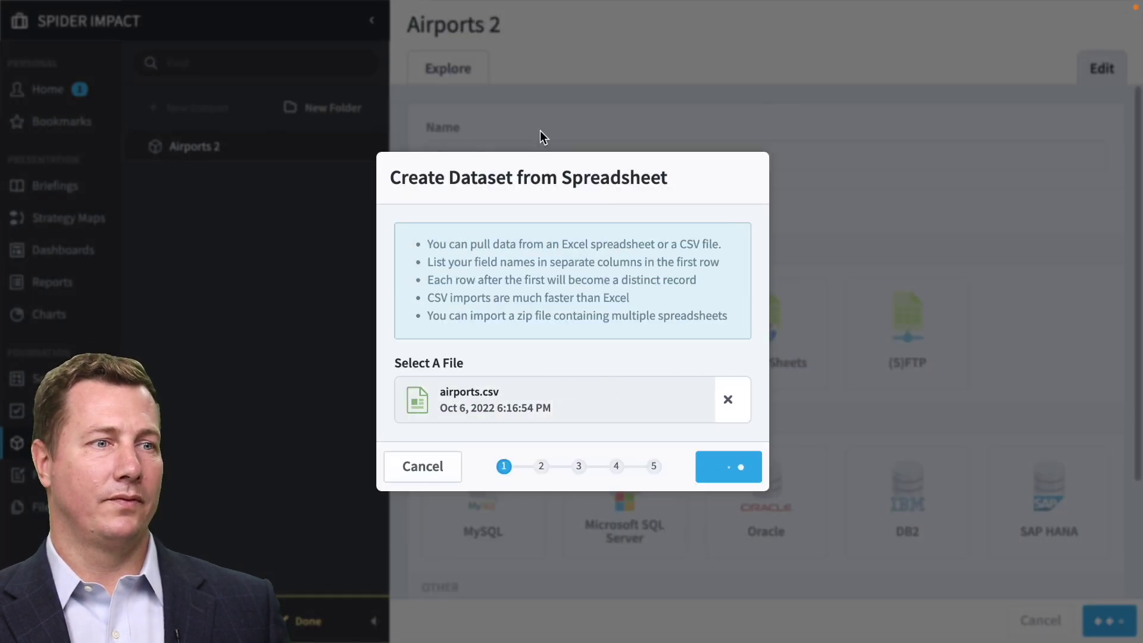
scroll(547, 393, down, 15)
scroll(550, 390, up, 20)
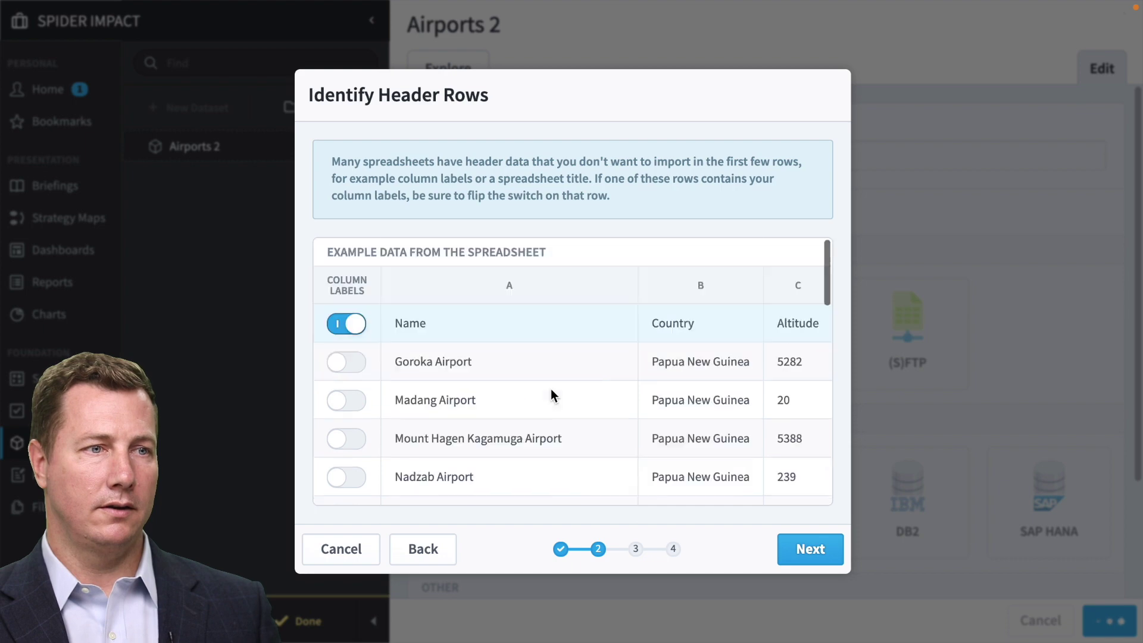
click(817, 549)
click(811, 479)
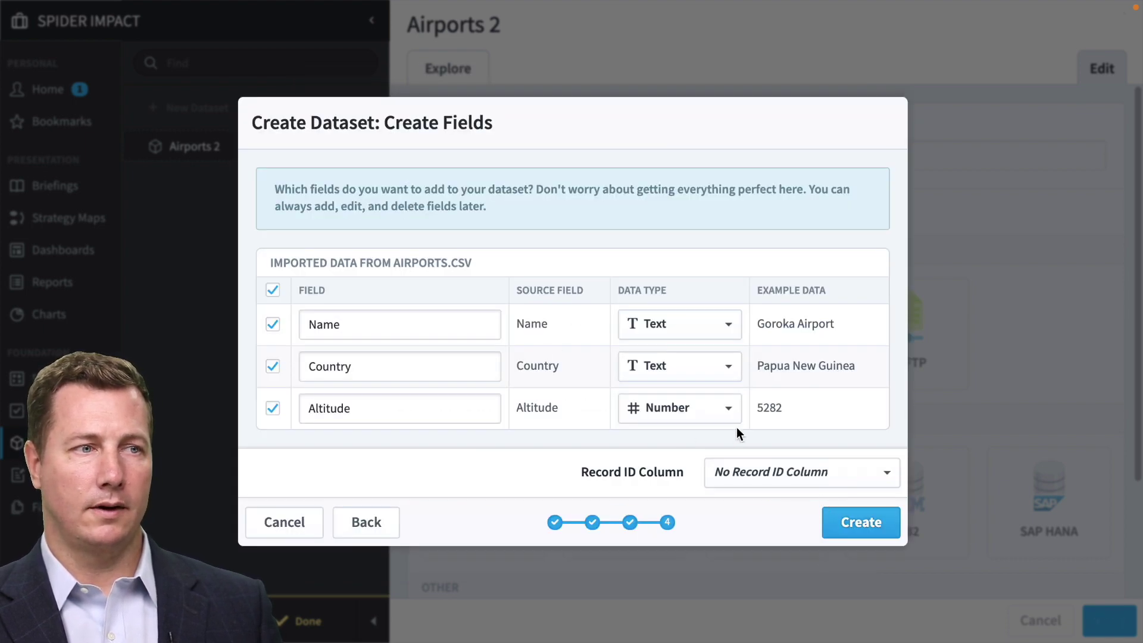
click(863, 522)
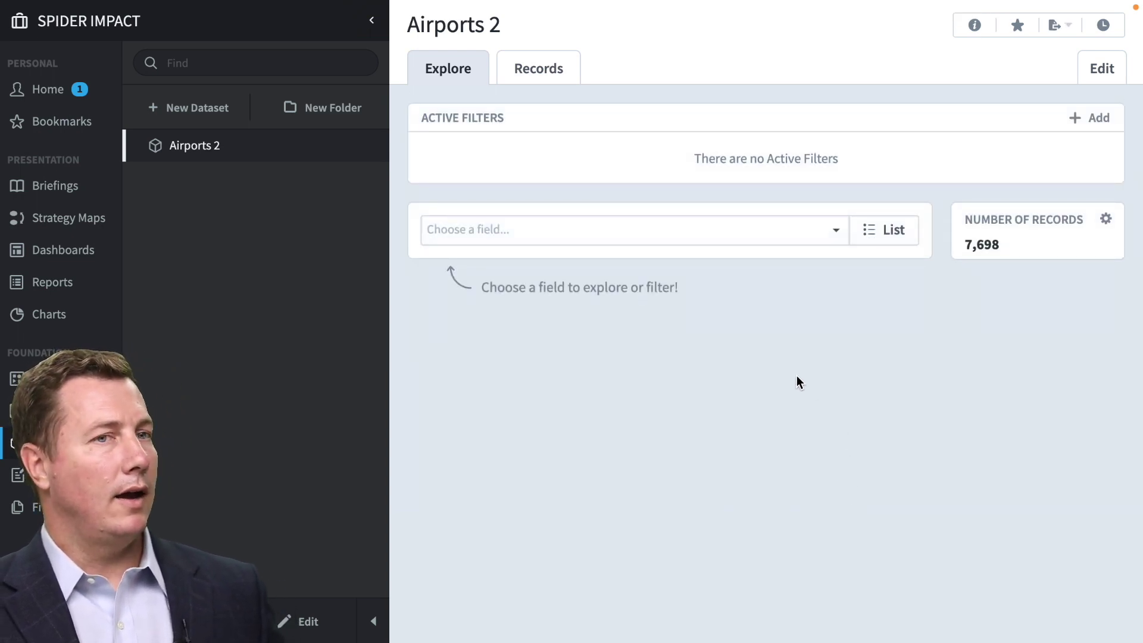
Step: Break Airports 2 records down by Country, show five more countries, then open its settings
click(784, 233)
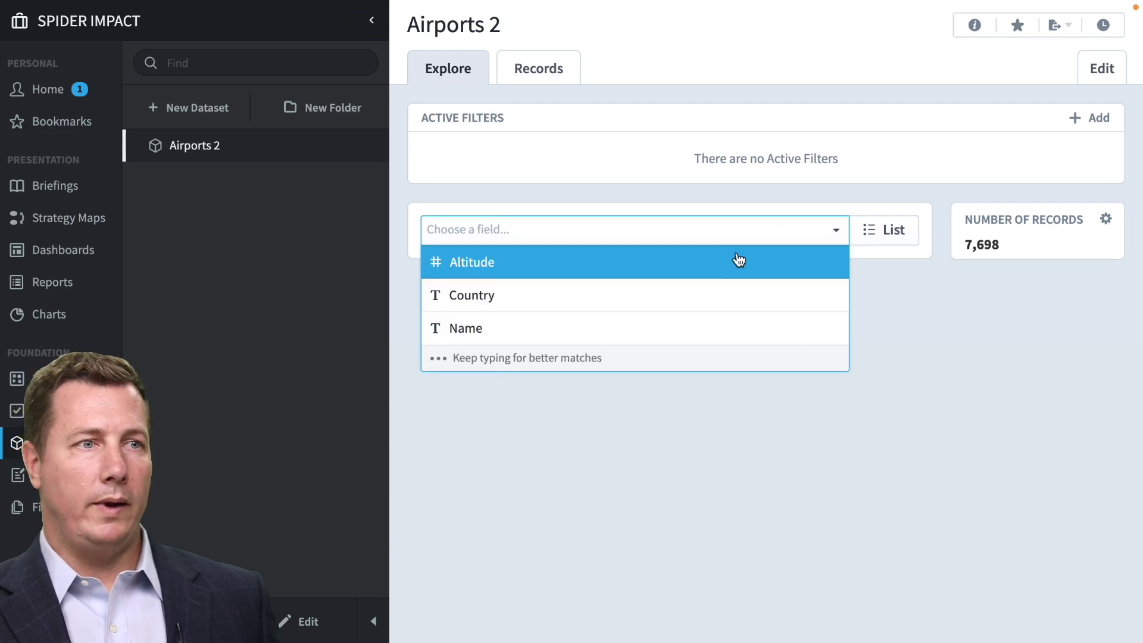
click(705, 296)
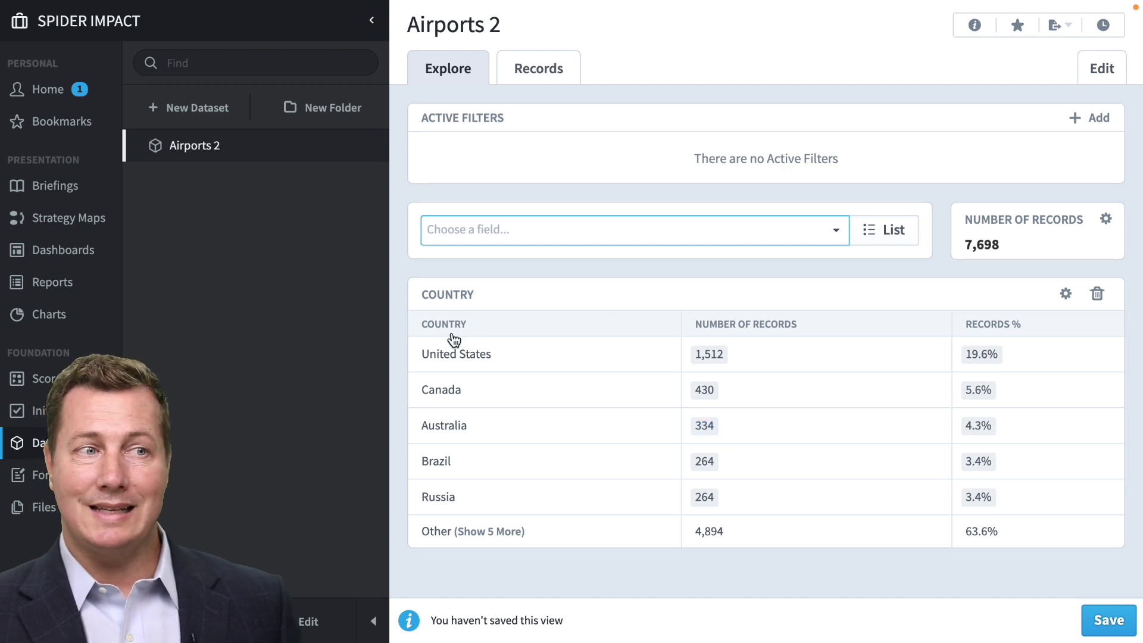
click(485, 530)
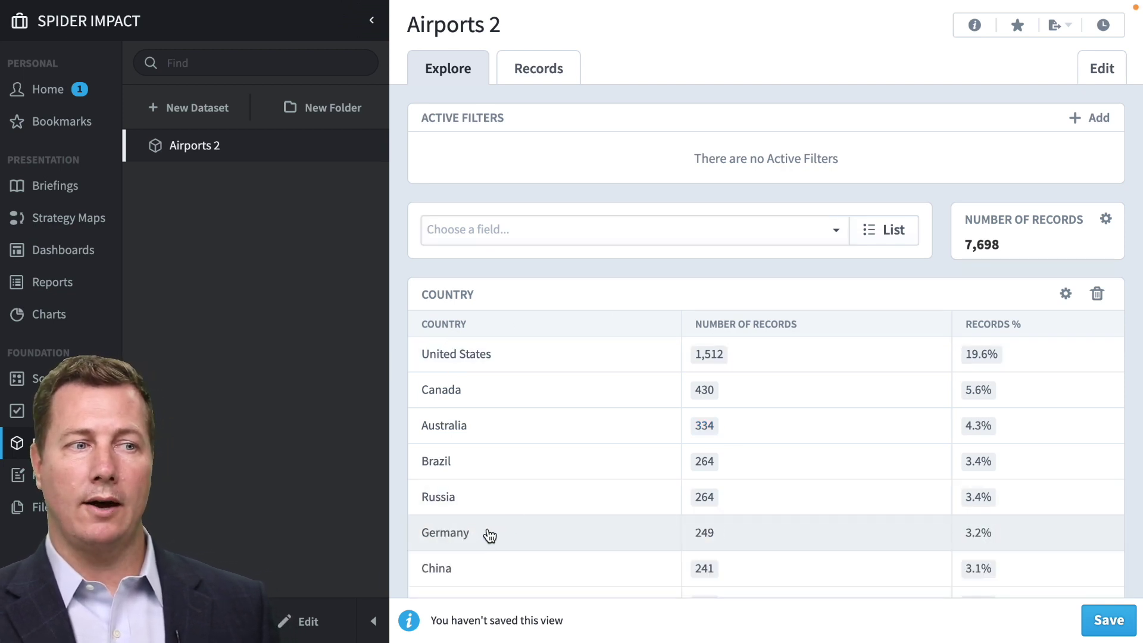
scroll(517, 518, down, 3)
scroll(527, 515, up, 3)
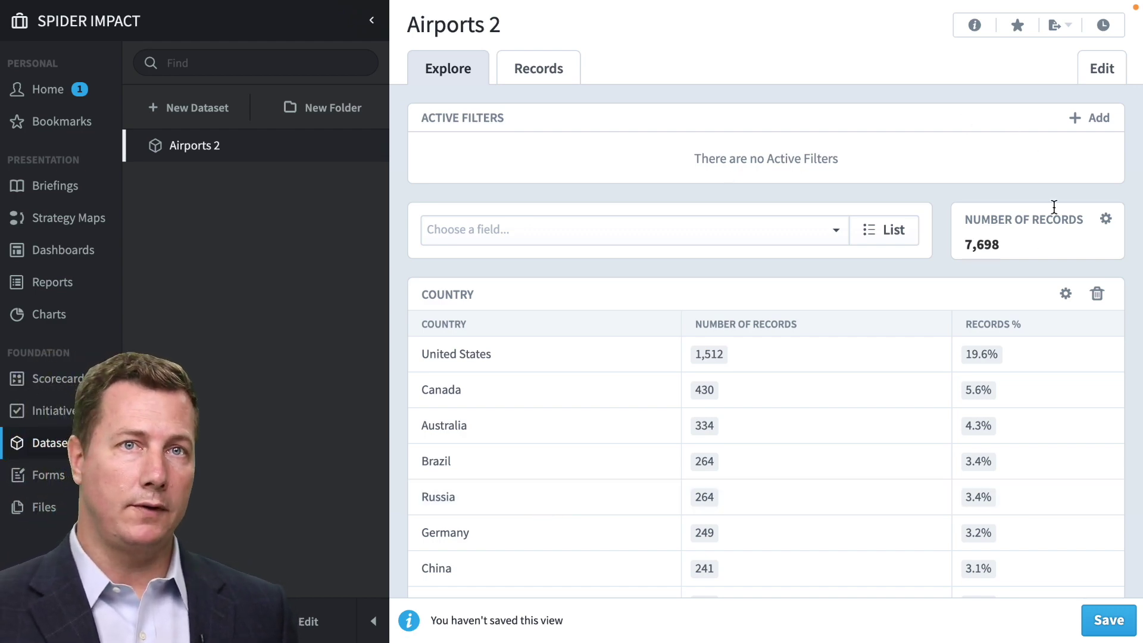
click(1107, 66)
Step: Discard the explore view and save Airports 2's Country field as a Geographic Country type
click(518, 387)
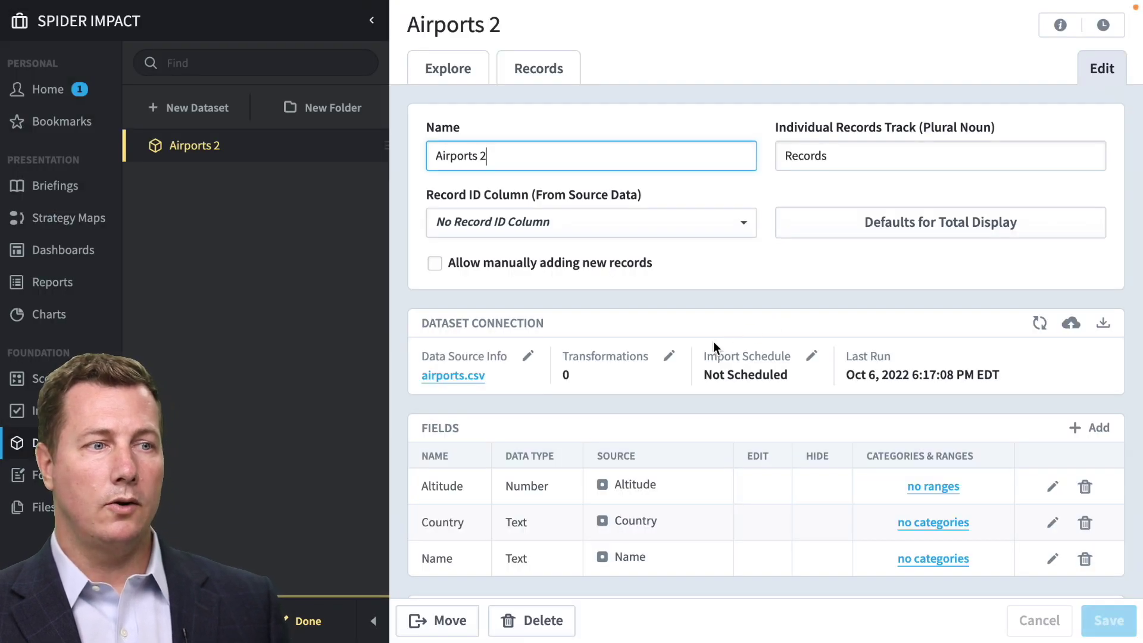
scroll(712, 480, down, 1)
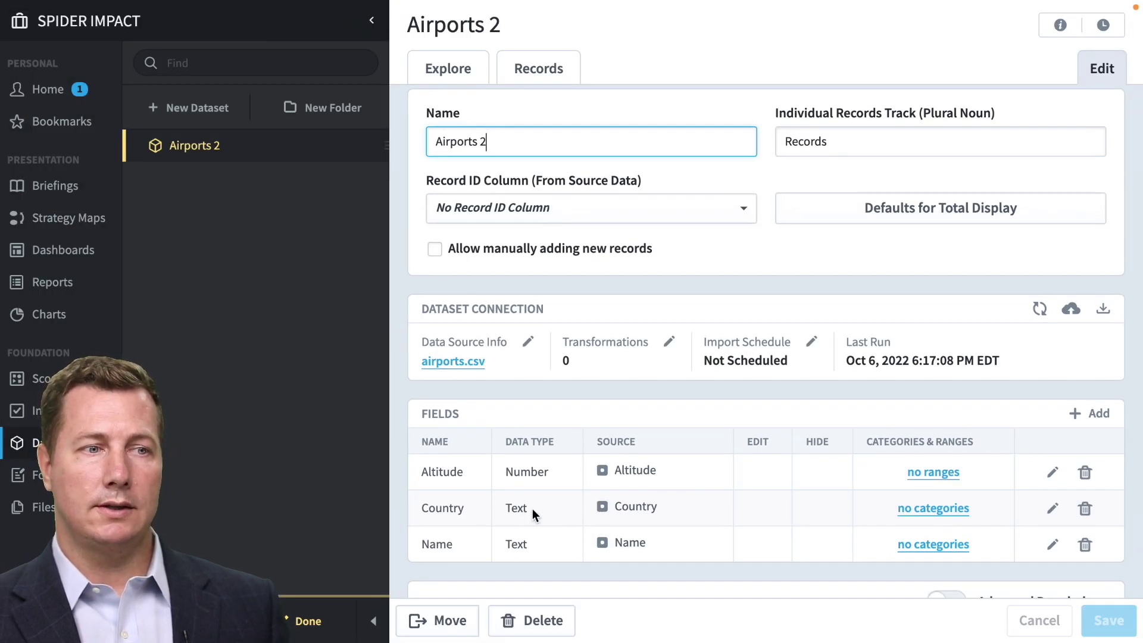
click(1051, 508)
click(526, 332)
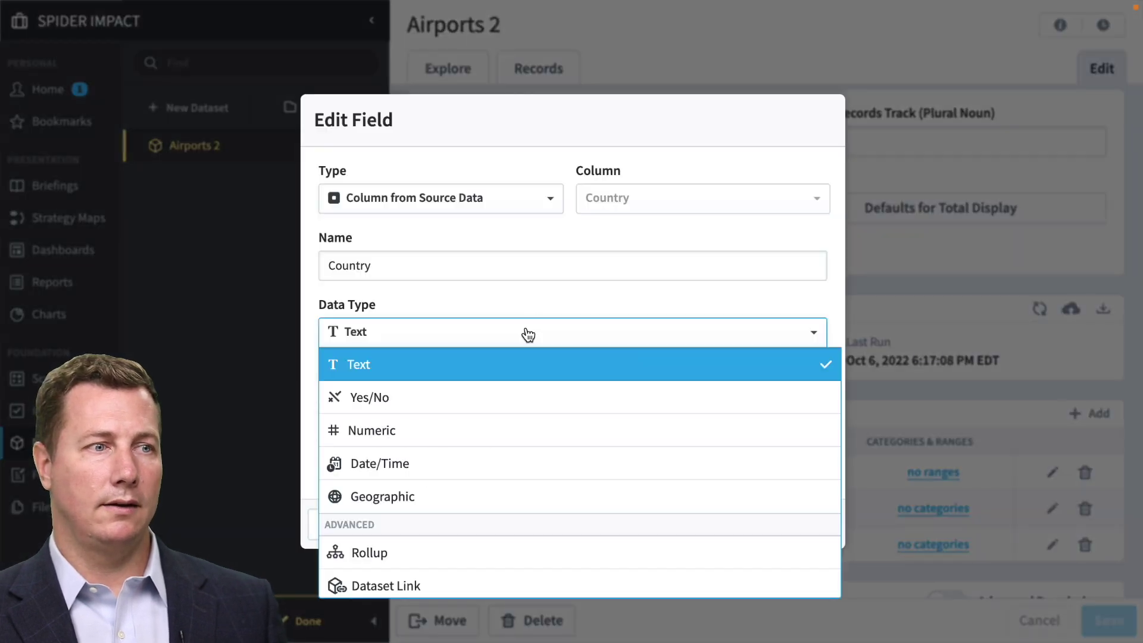
click(473, 489)
click(443, 366)
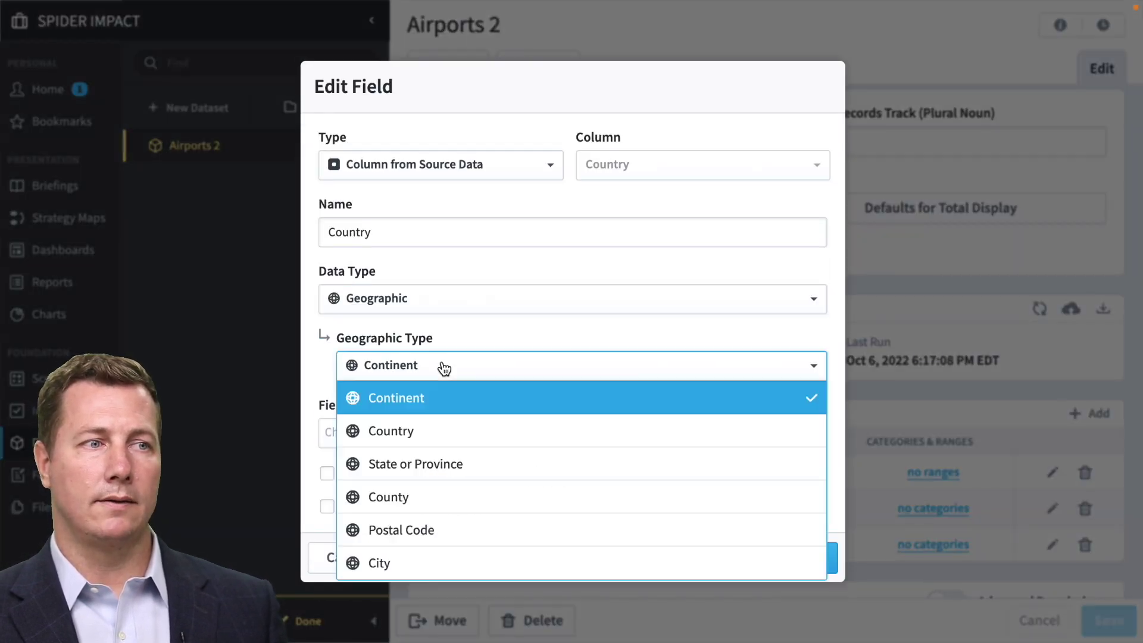
click(474, 426)
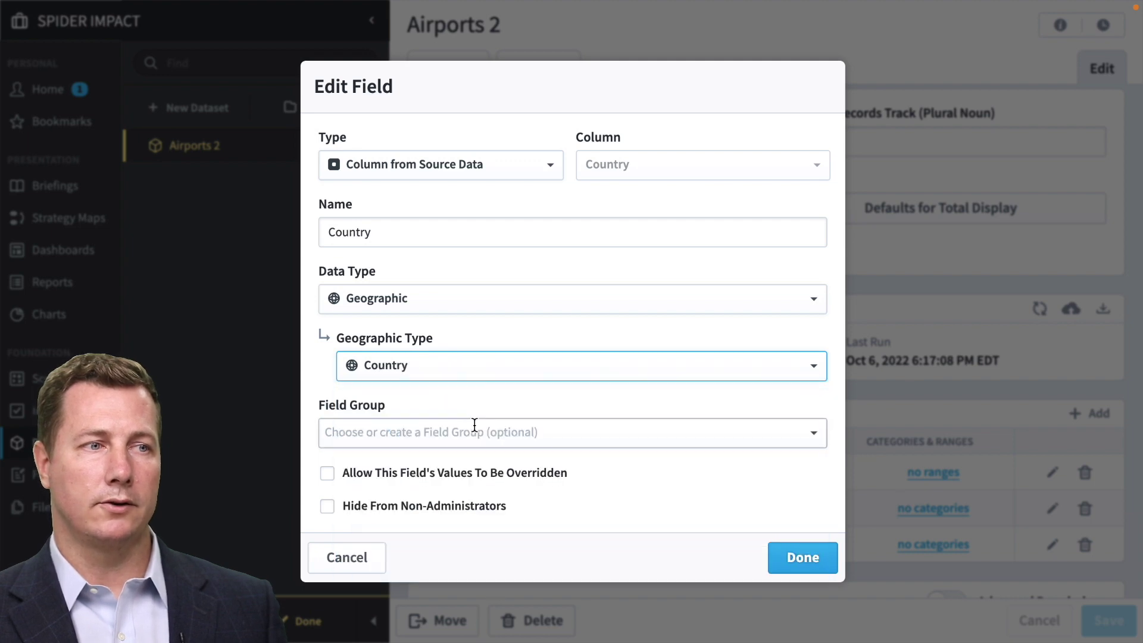
click(827, 570)
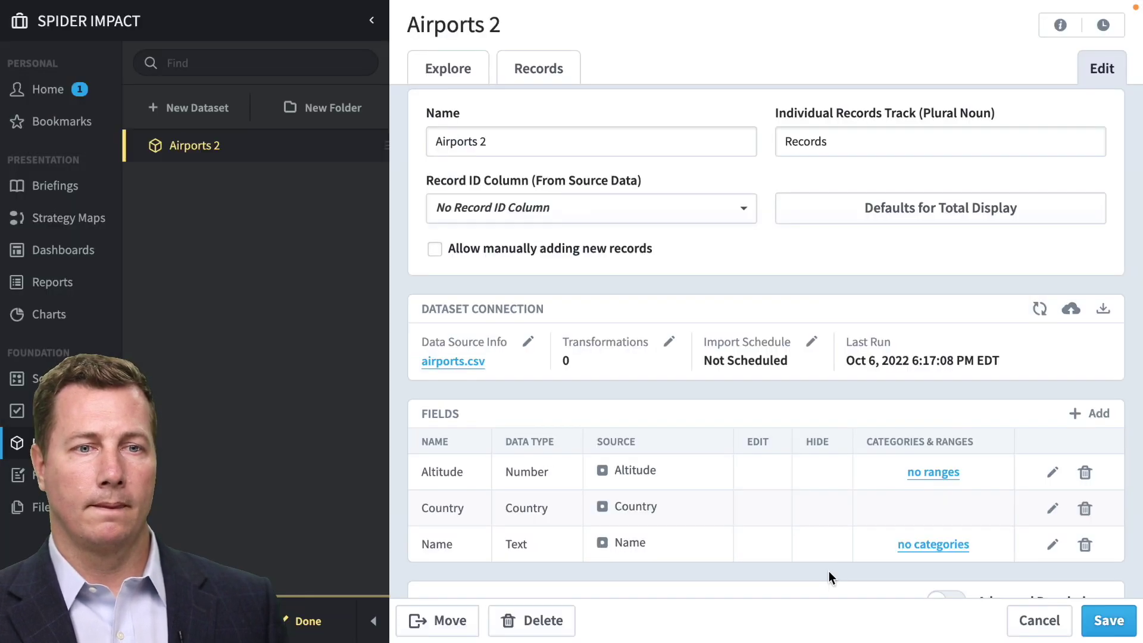
click(1104, 620)
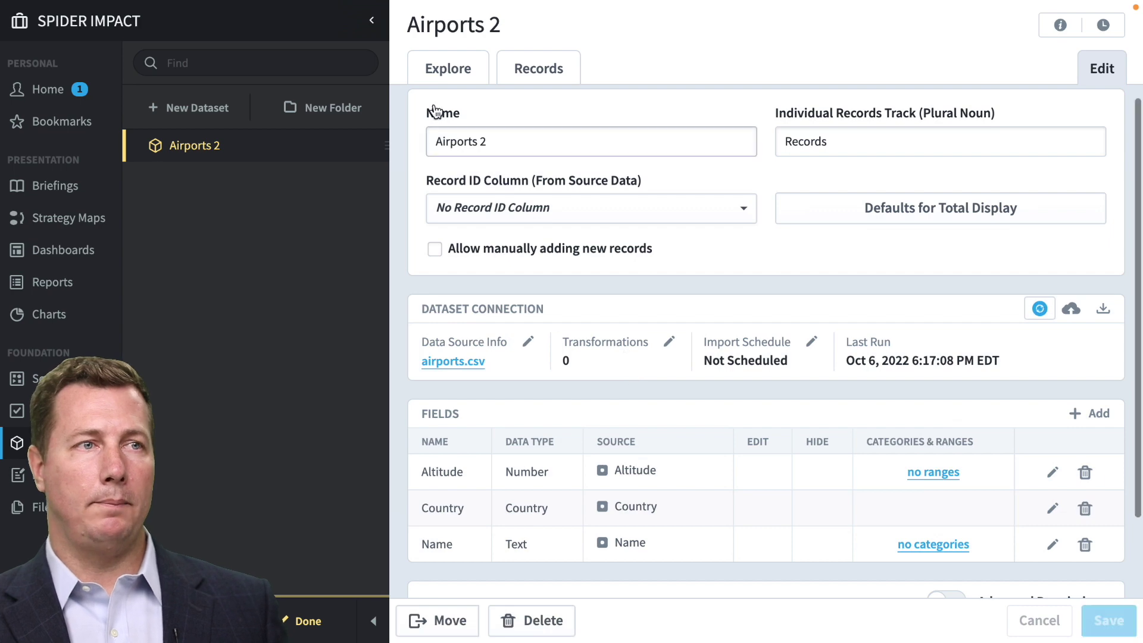
click(453, 71)
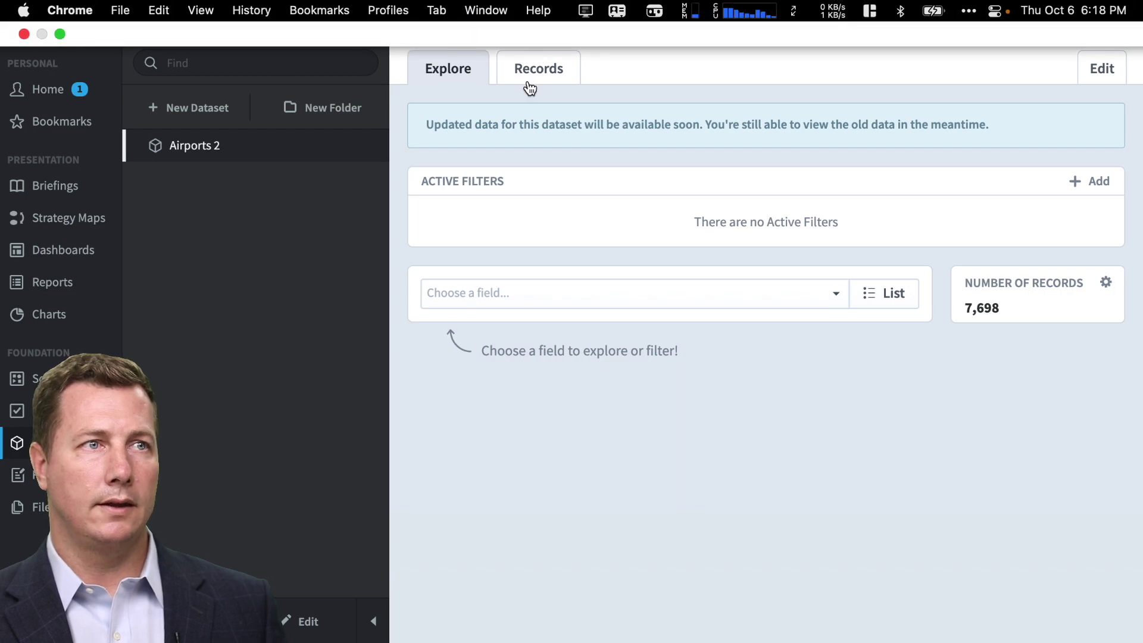
Step: Break Airports 2's records down by the geographic Country field
click(452, 70)
click(455, 70)
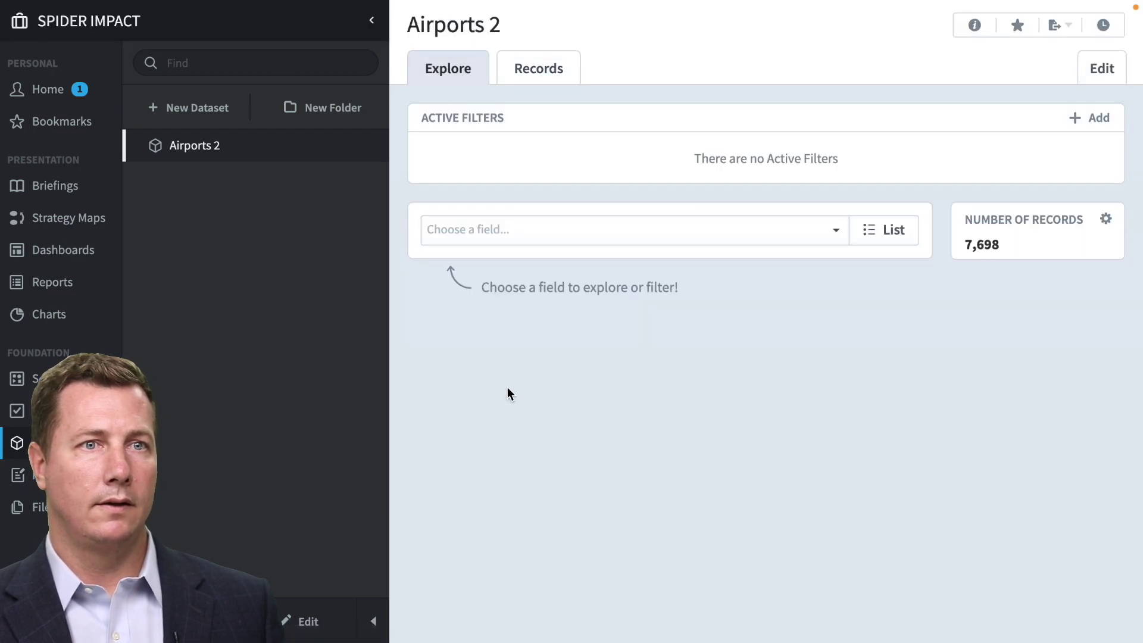
click(508, 229)
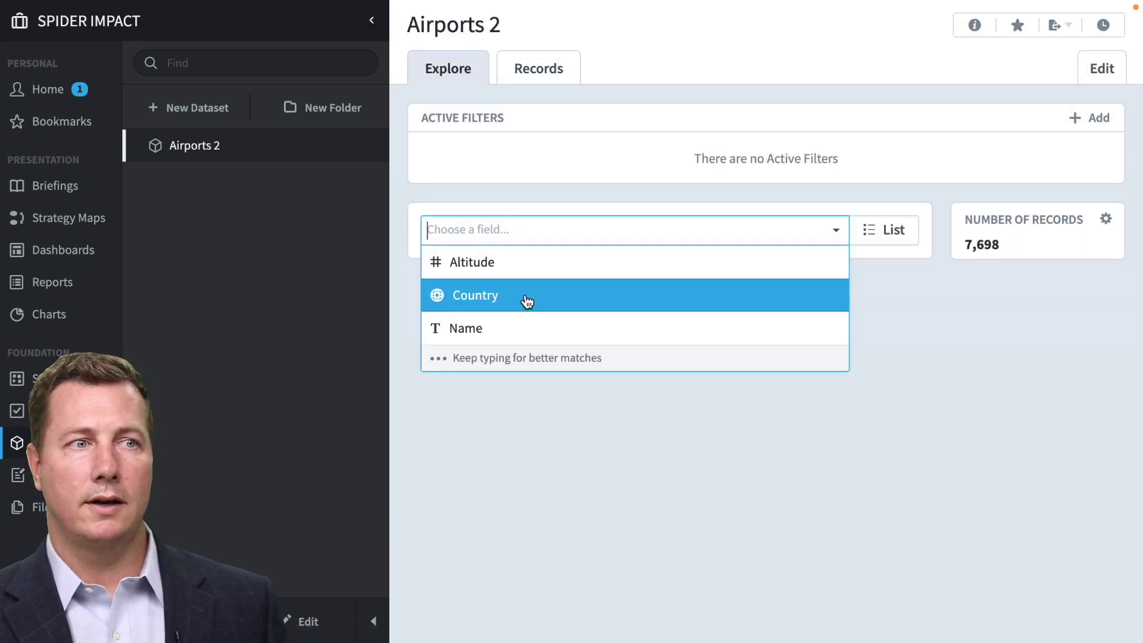
click(526, 296)
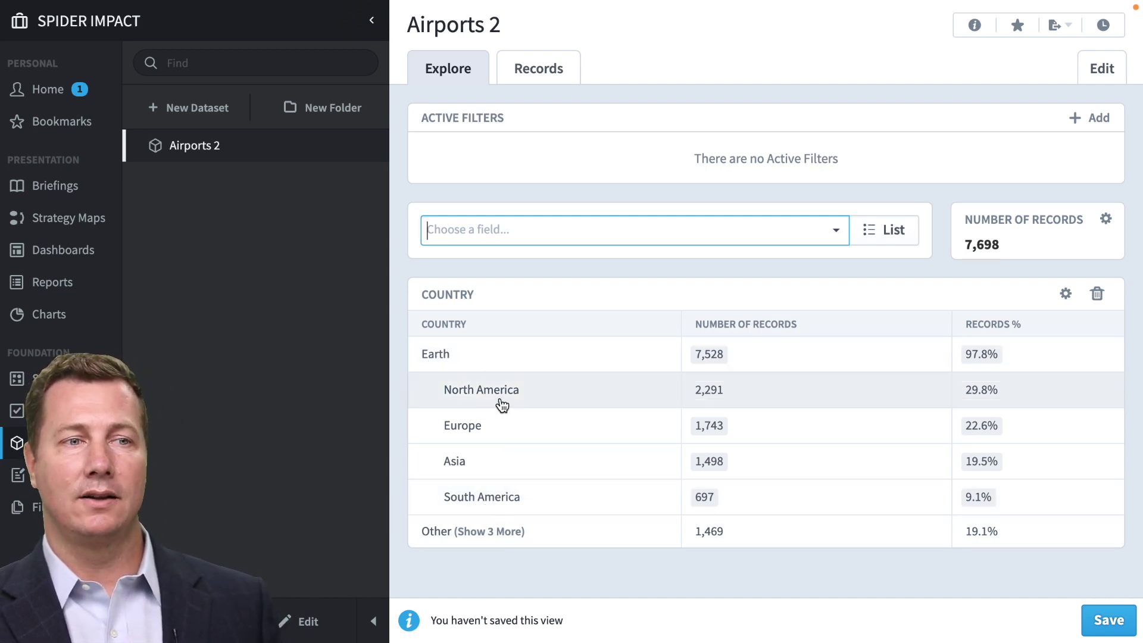
Step: Drill into Europe and then France, then step back up to all continents
click(491, 426)
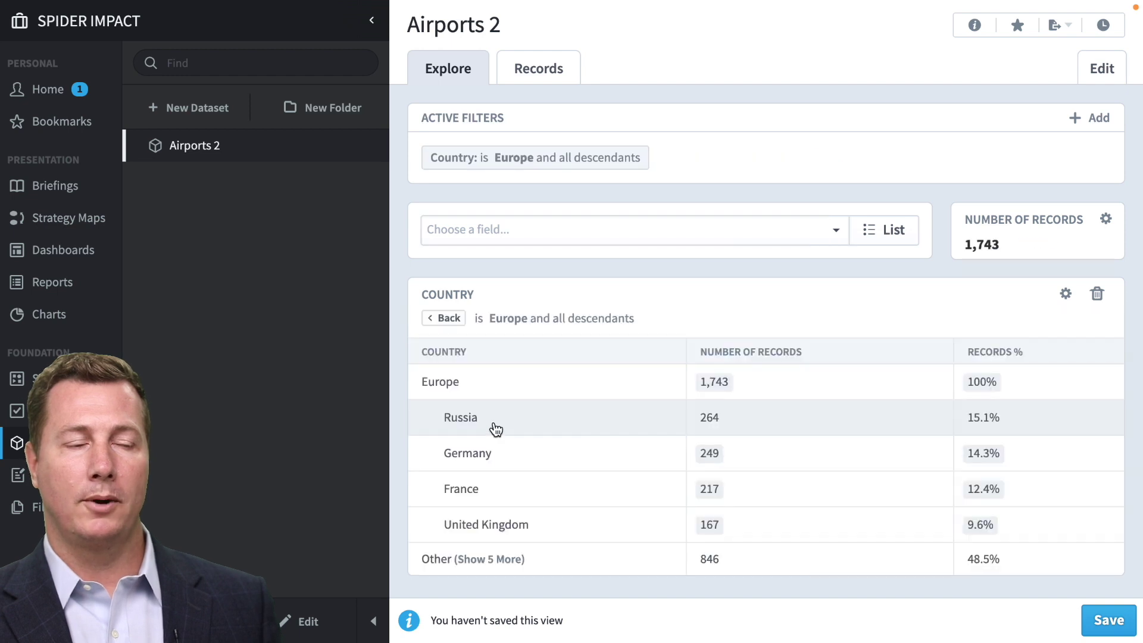
click(515, 487)
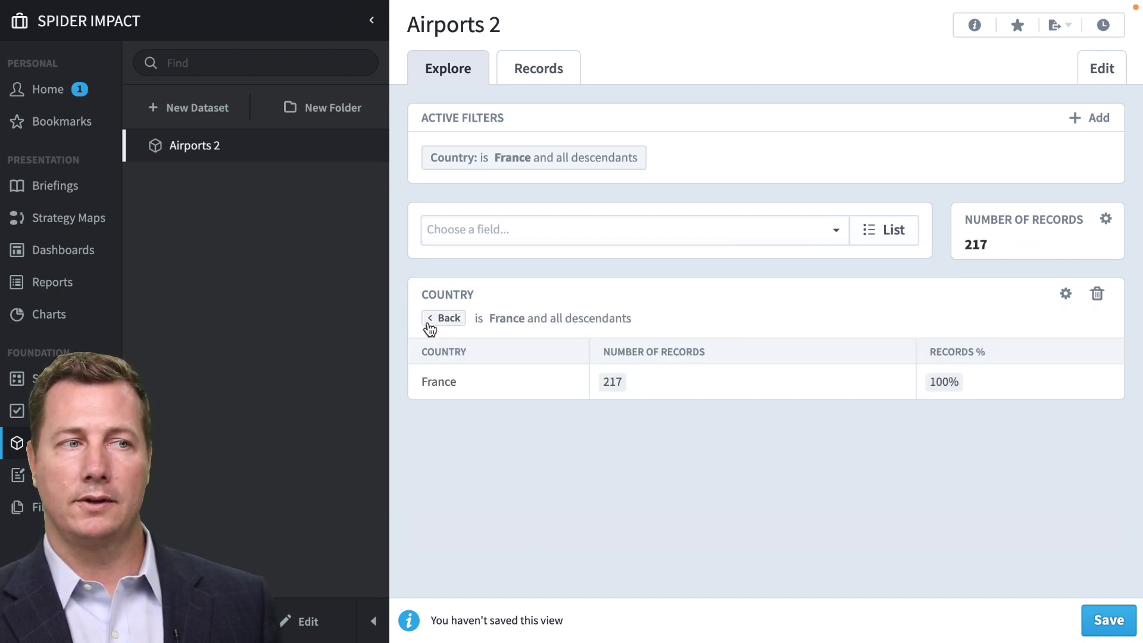
click(444, 317)
click(449, 319)
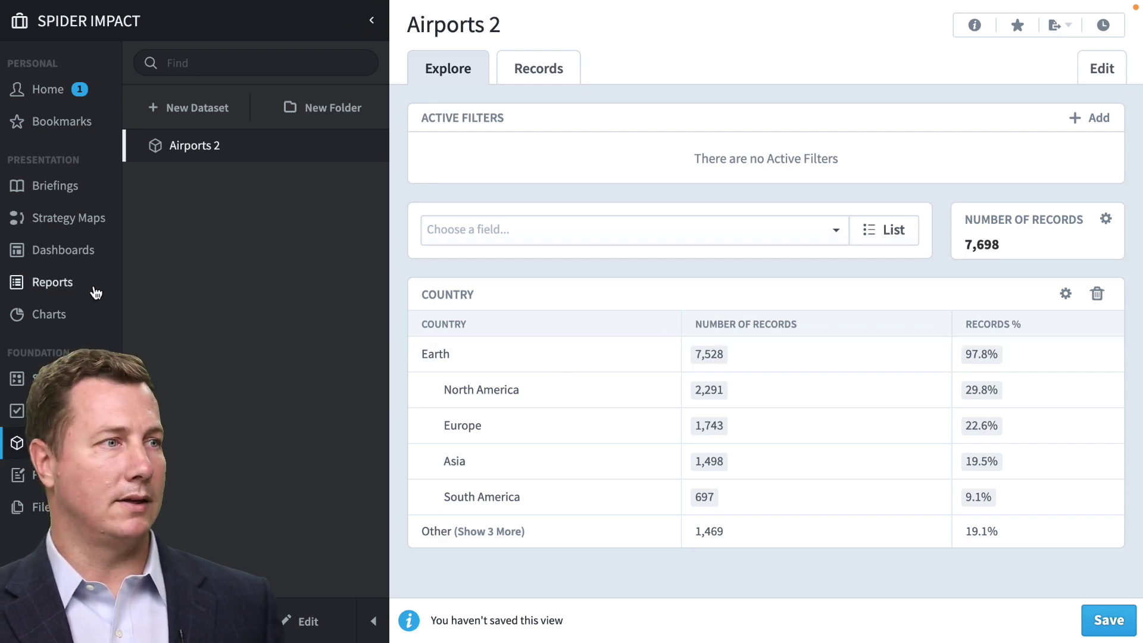
Step: Discard the explore view and open the New Chart filled map for editing
click(70, 312)
click(513, 389)
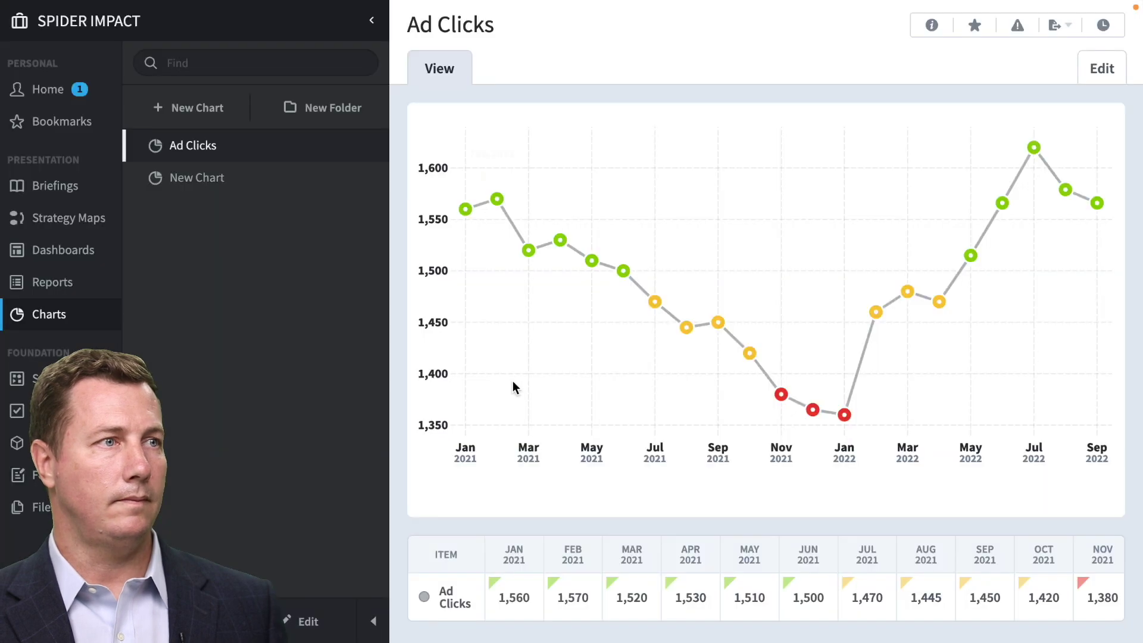
click(278, 182)
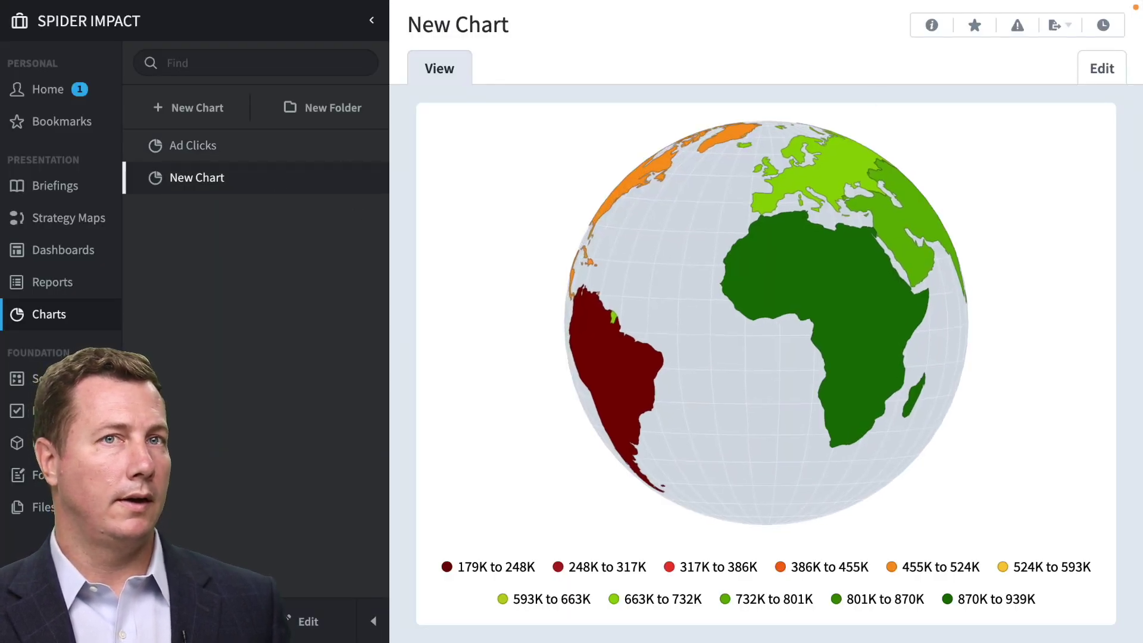
click(1102, 68)
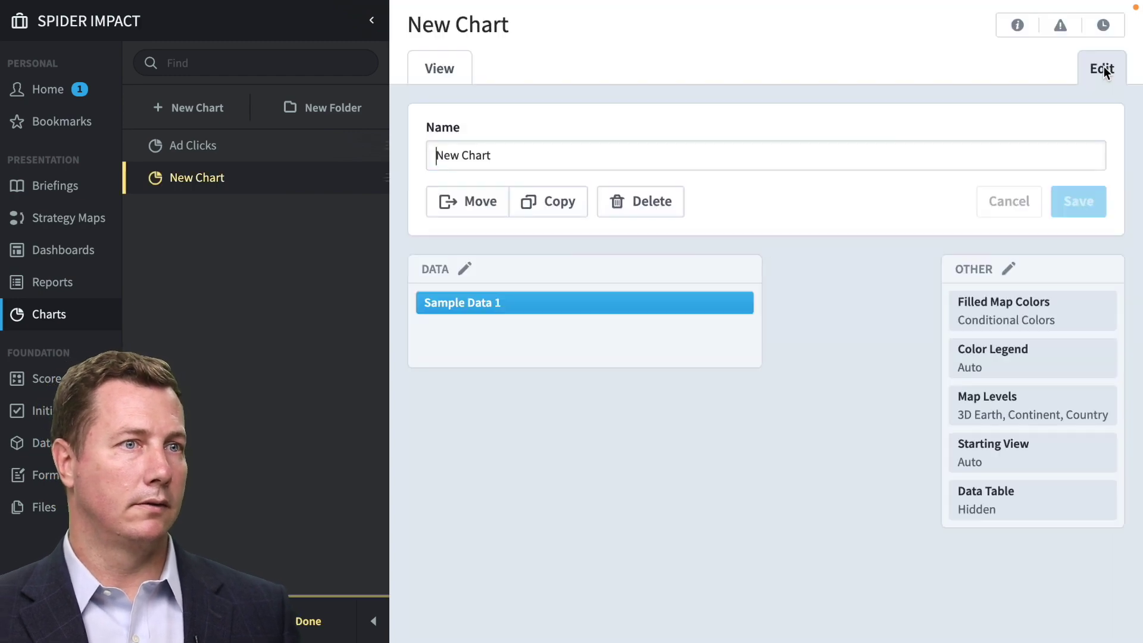
Step: Point the Sample Data 1 series at Airports 2's Number of Records field
click(589, 311)
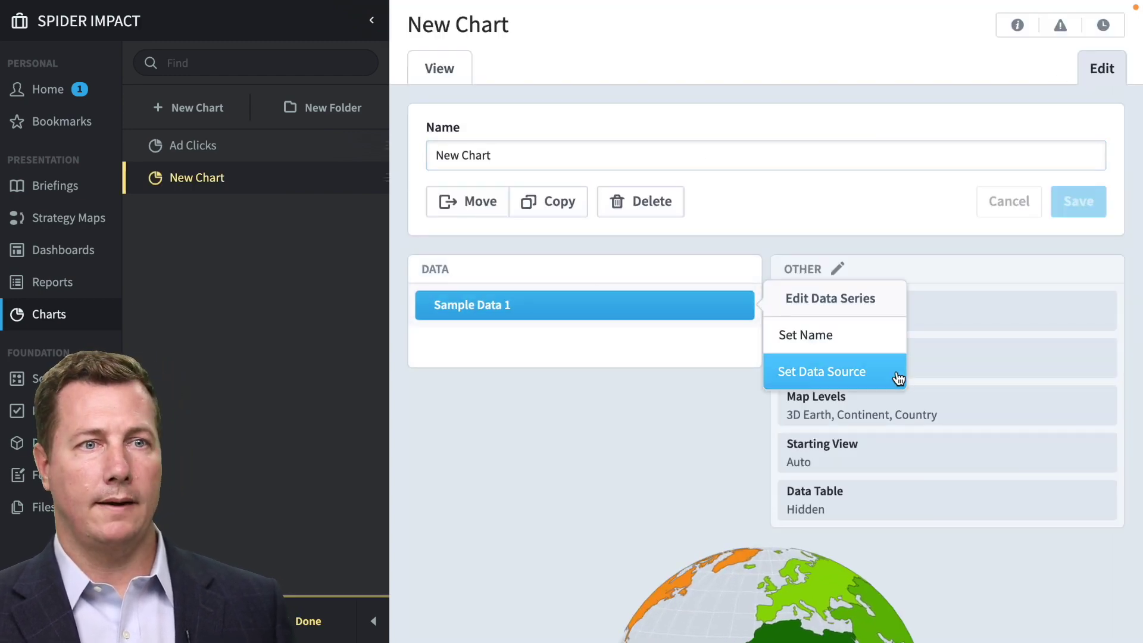
click(840, 371)
click(745, 332)
click(694, 217)
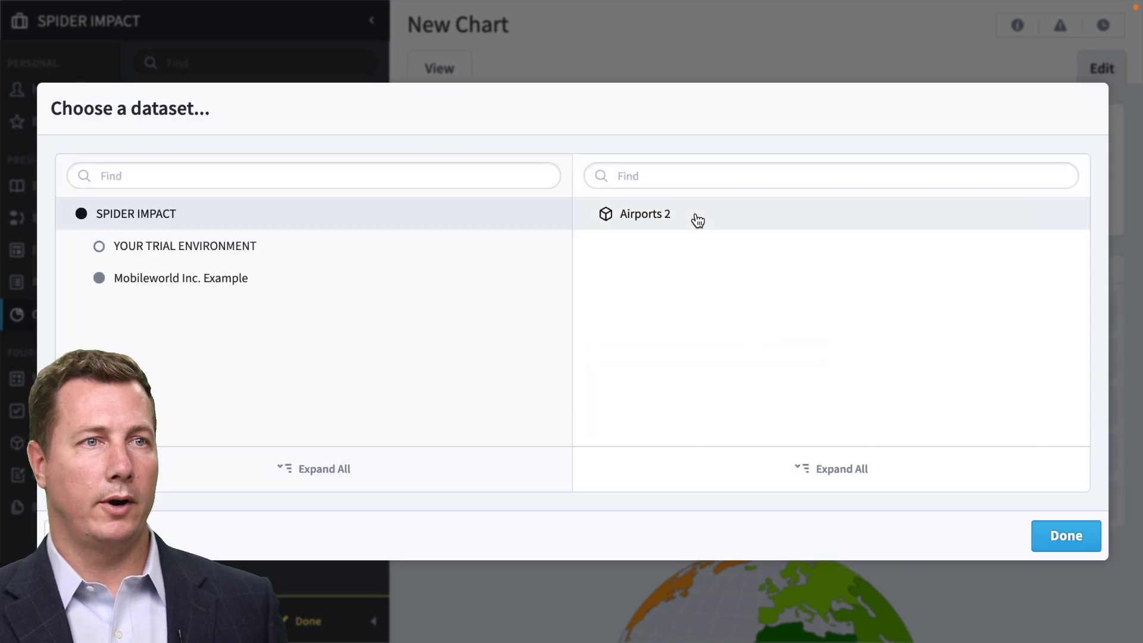
click(1064, 536)
click(427, 316)
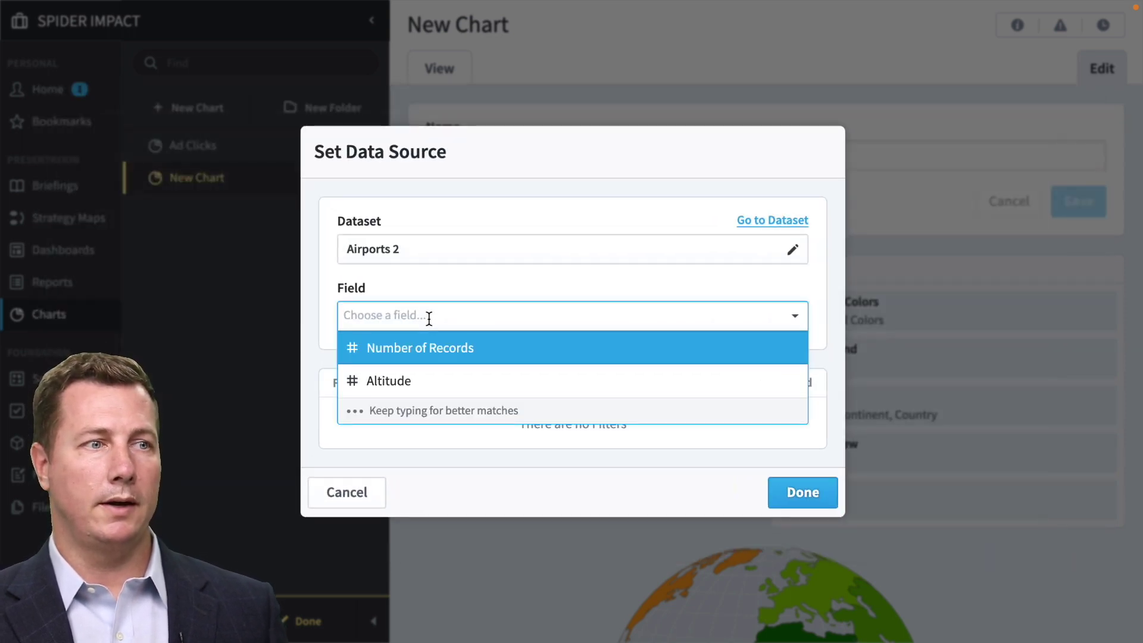
click(440, 357)
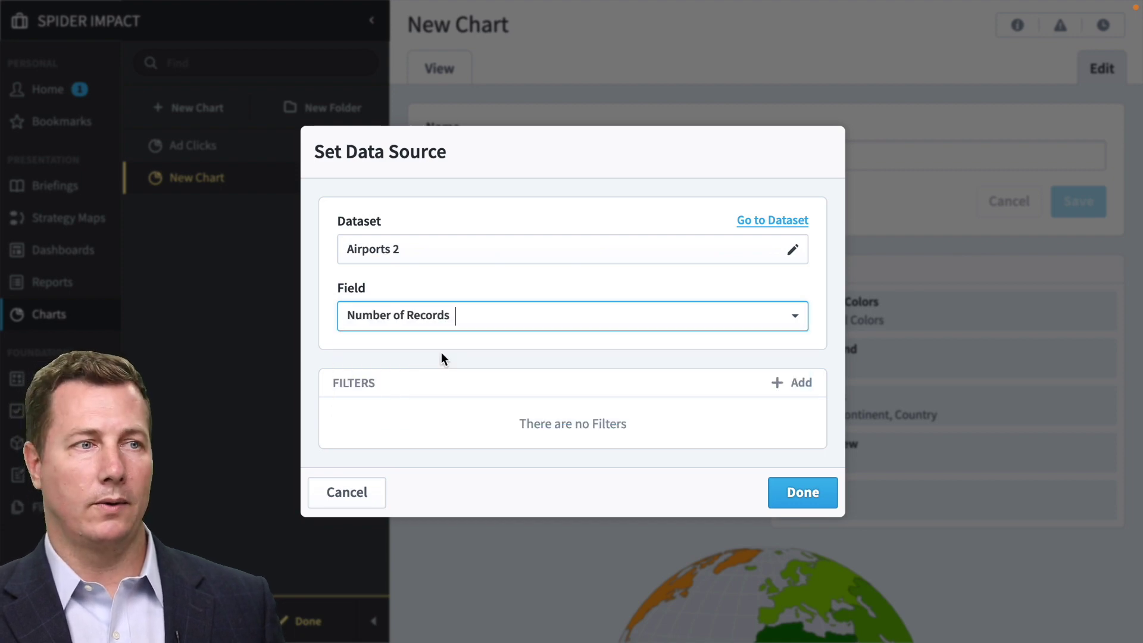
click(801, 492)
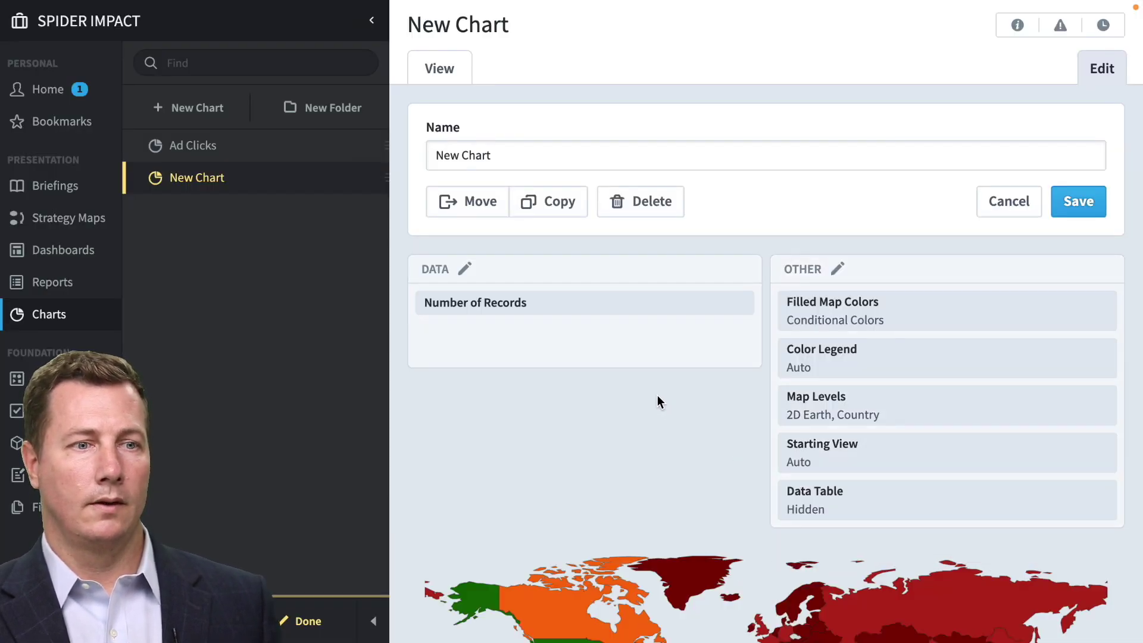
Step: Save the new data source, then apply the blue filled map colour scheme and save
click(1072, 203)
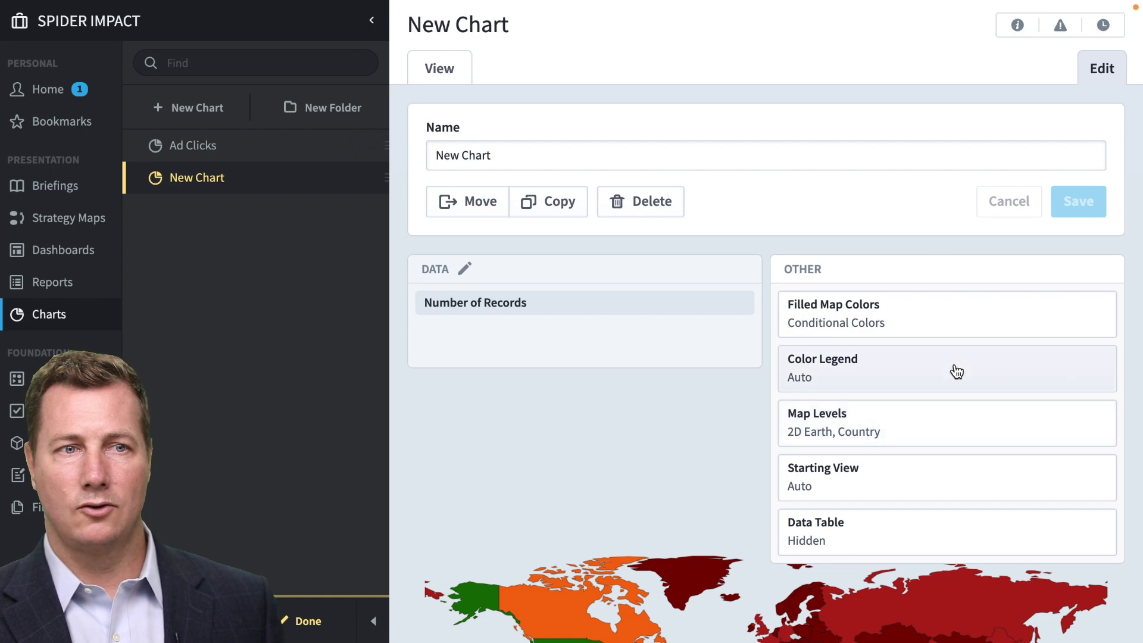
click(964, 328)
click(452, 121)
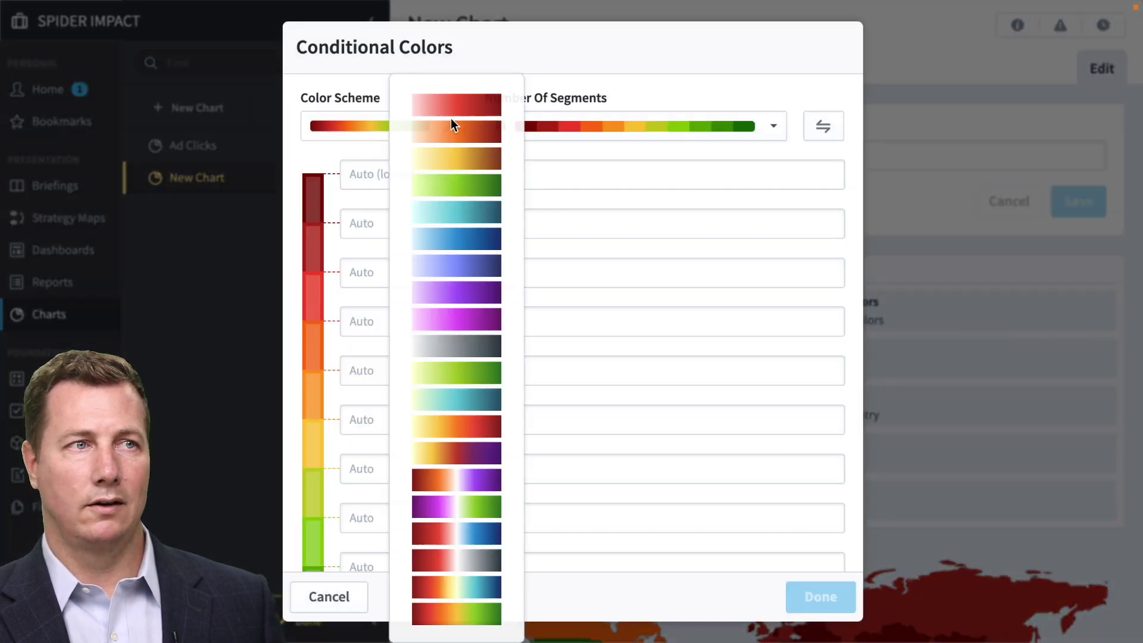
click(487, 237)
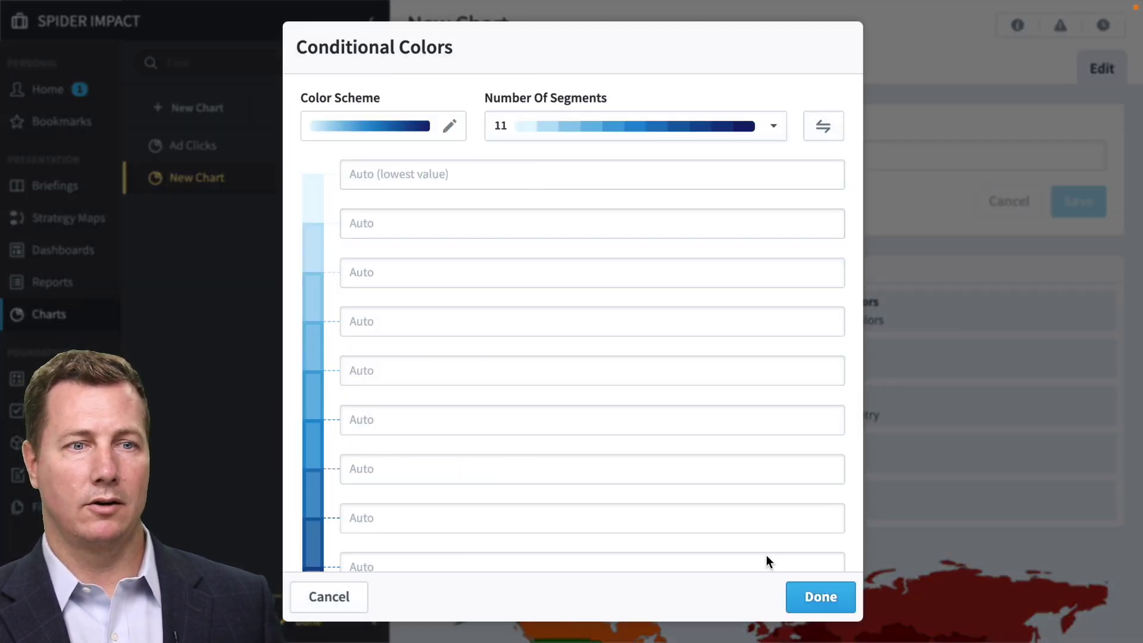
click(828, 600)
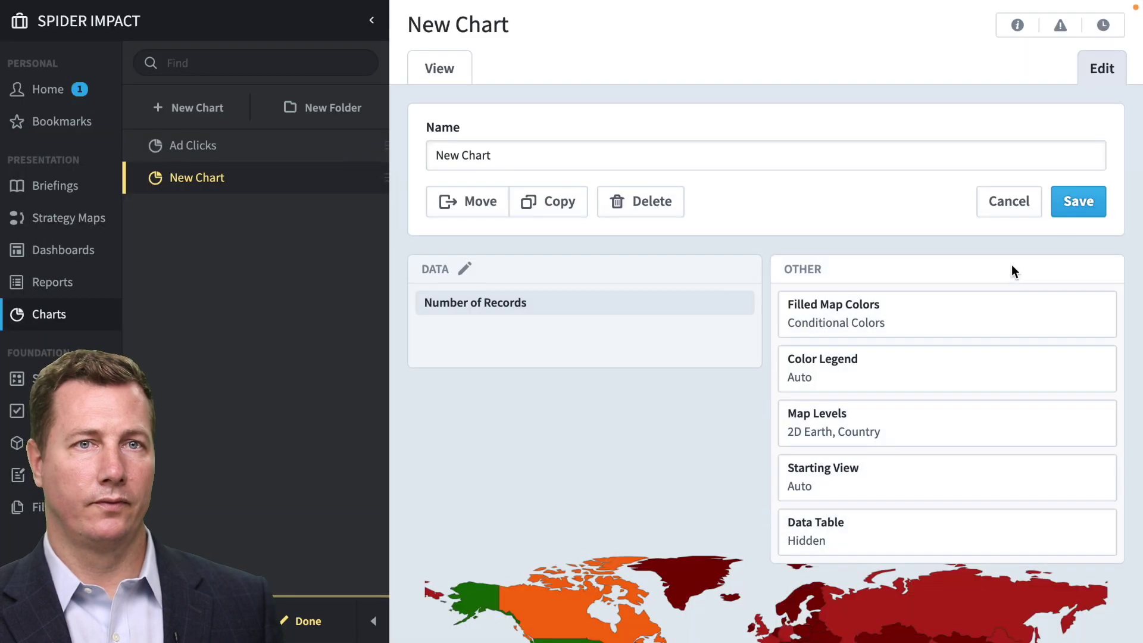
click(1084, 204)
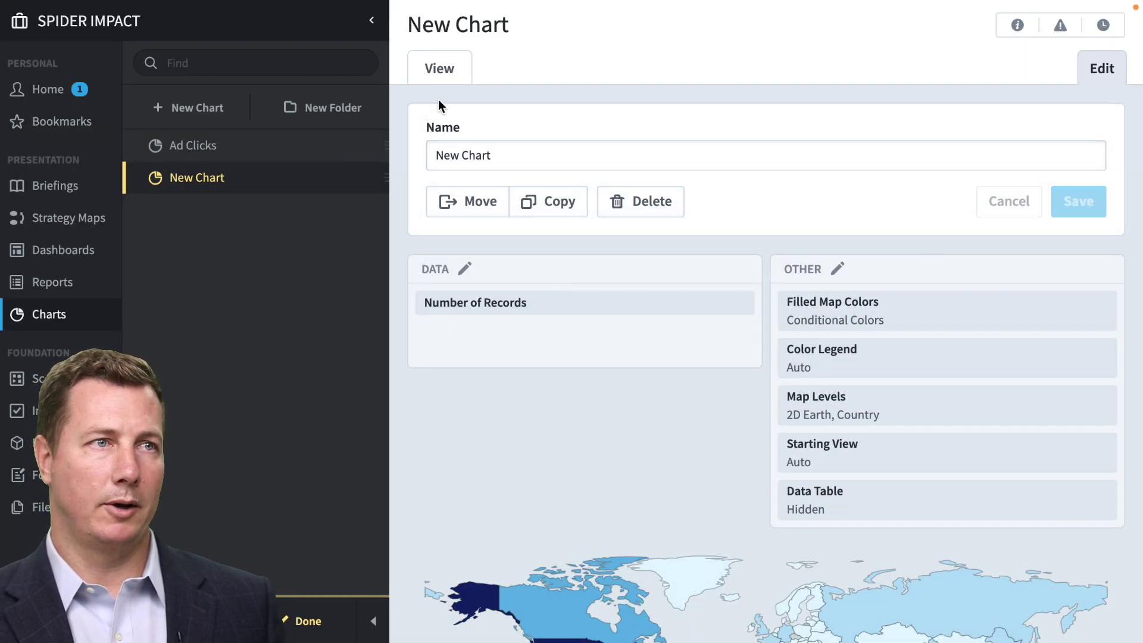
Step: View the saved chart and inspect airport counts on the blue-shaded world map
click(434, 74)
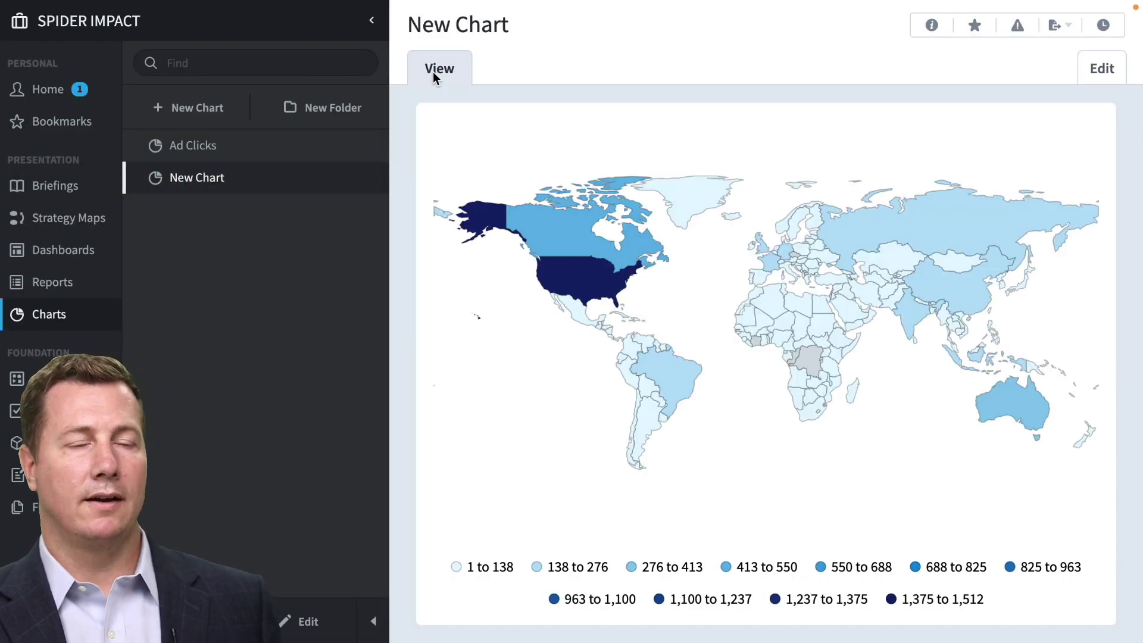
mouse_move(799, 322)
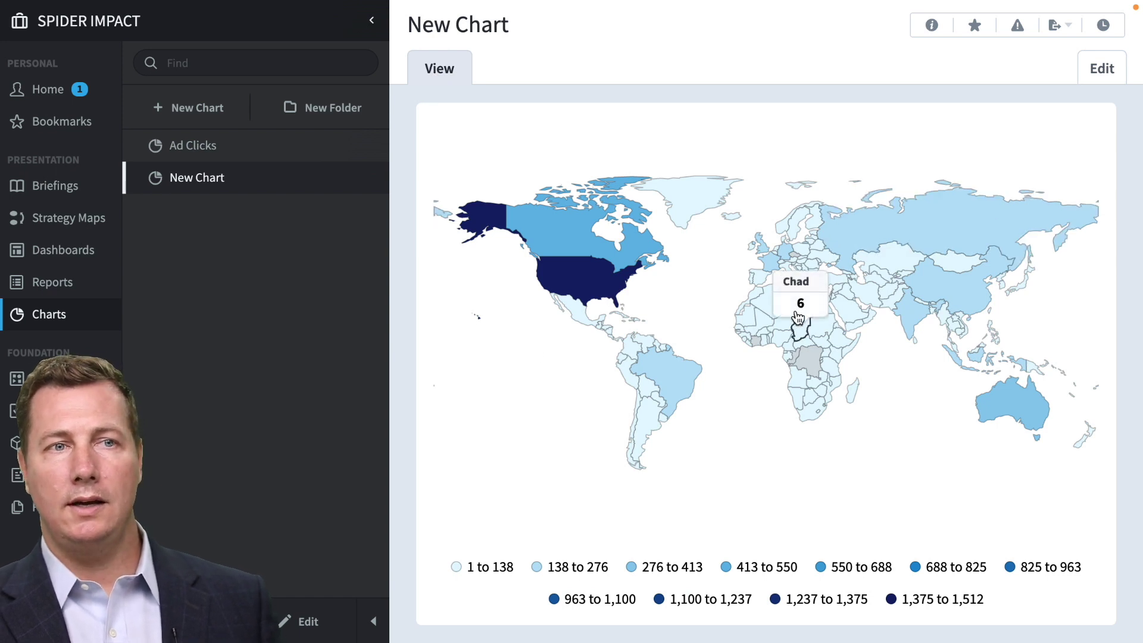
mouse_move(848, 314)
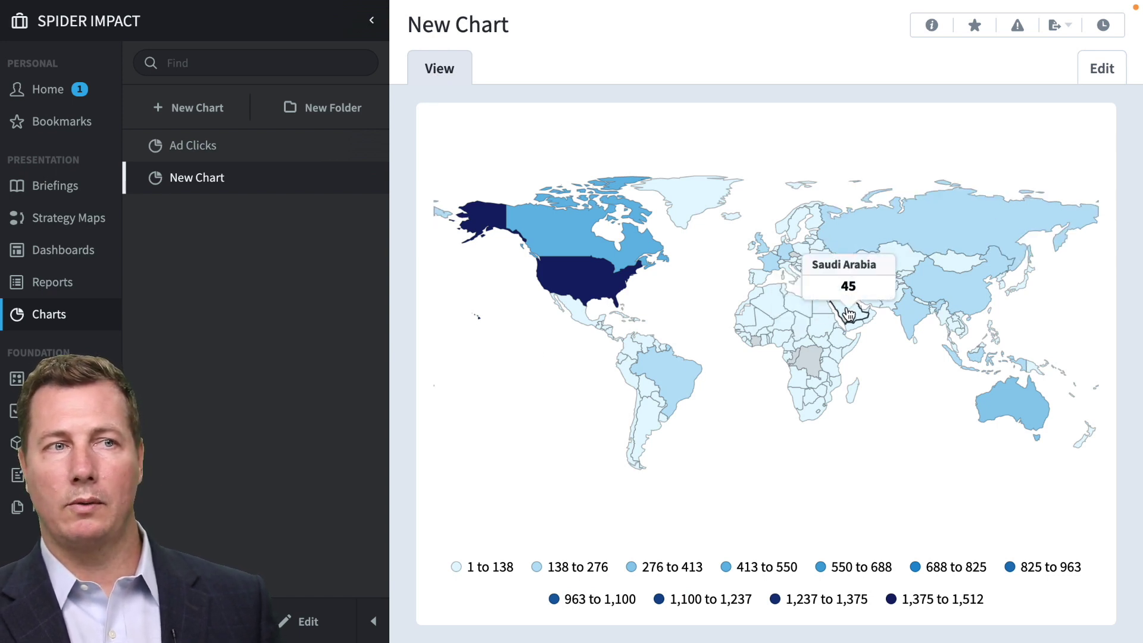
mouse_move(565, 291)
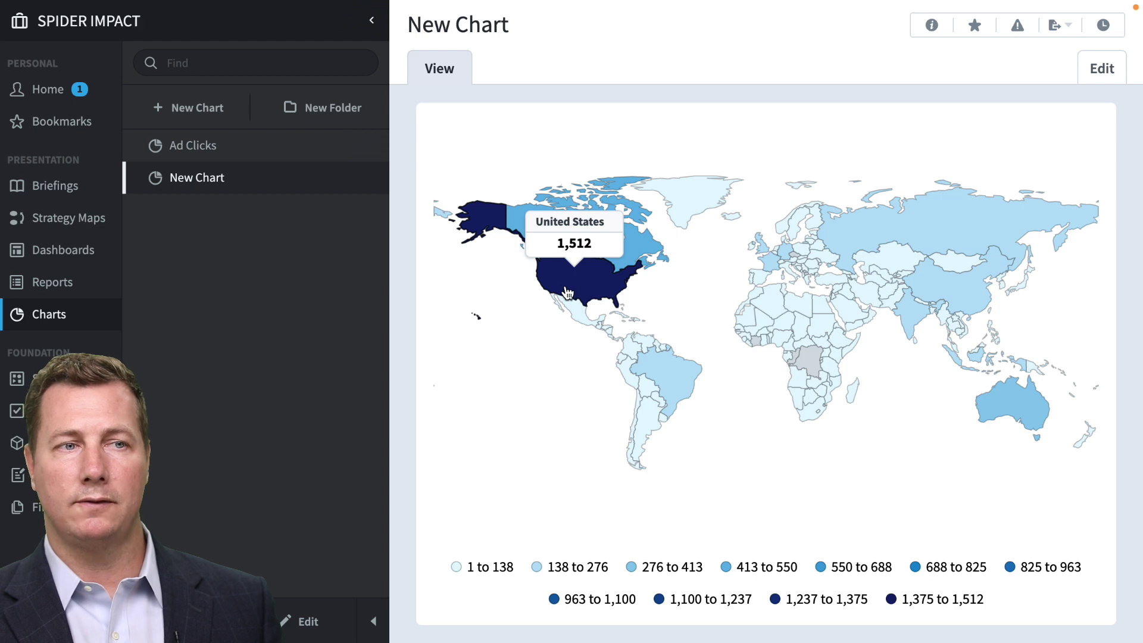
mouse_move(673, 376)
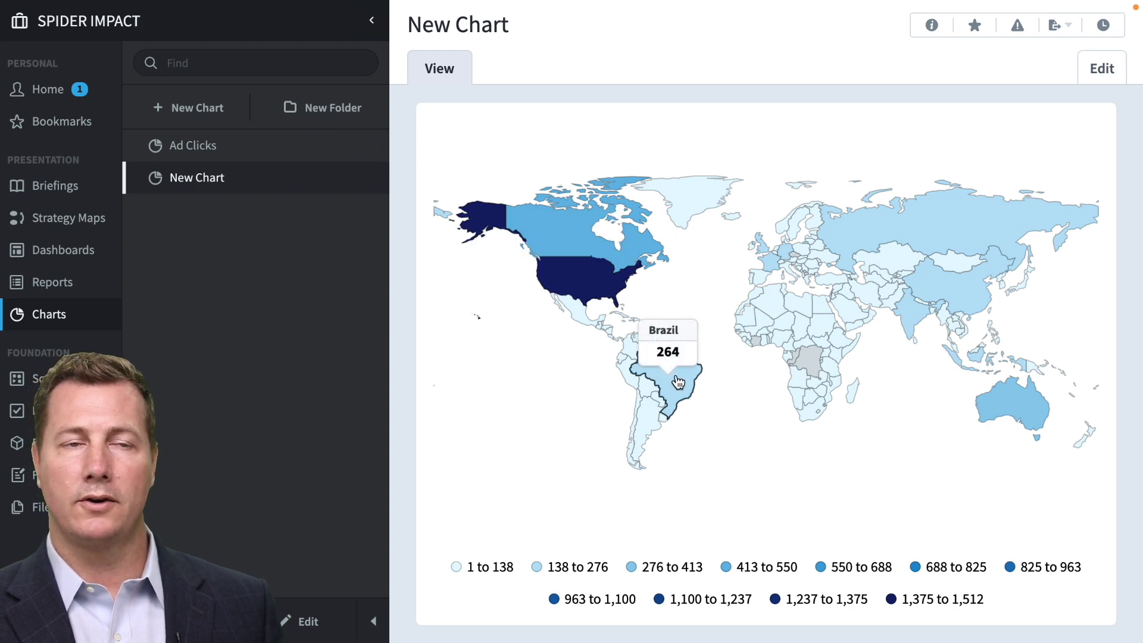
Step: Add a Continent level to the chart's map levels and save
click(1095, 77)
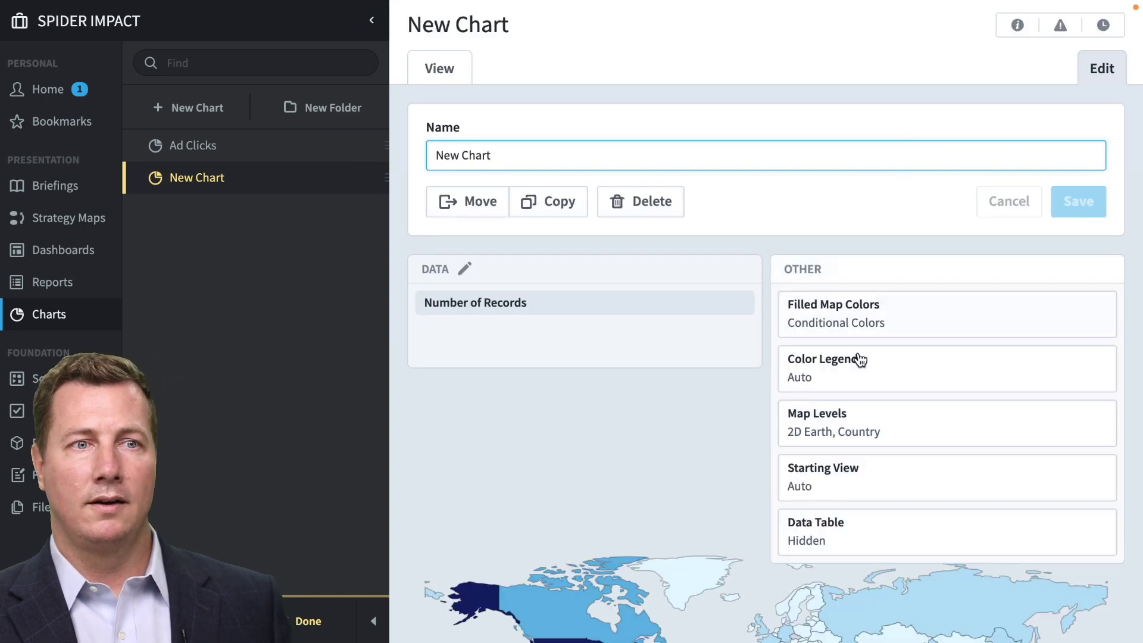
click(863, 422)
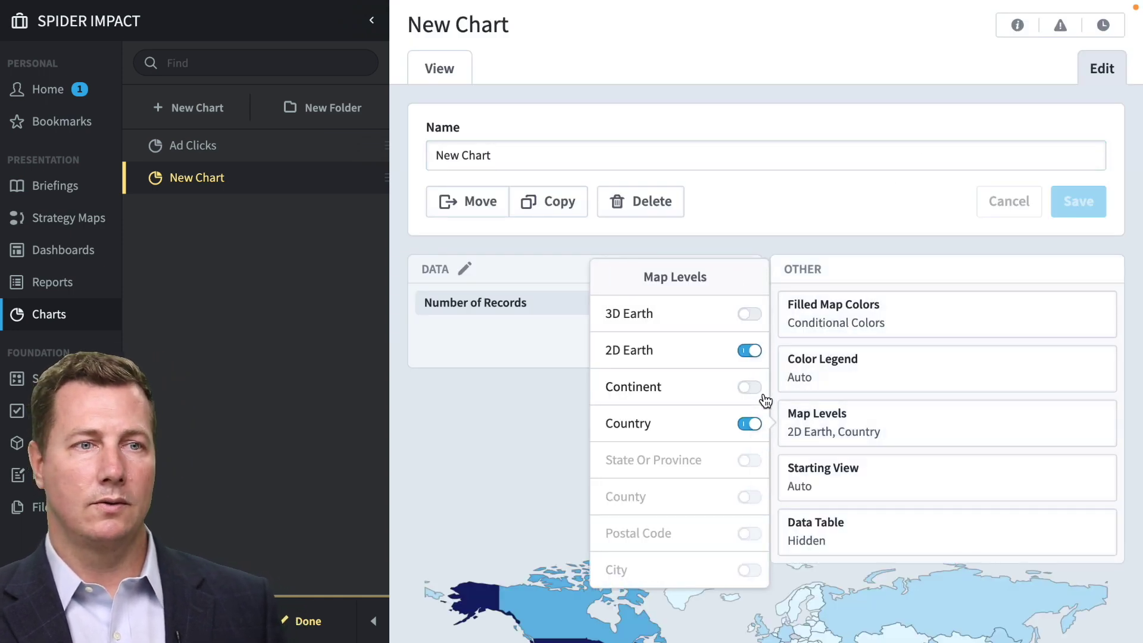
click(759, 390)
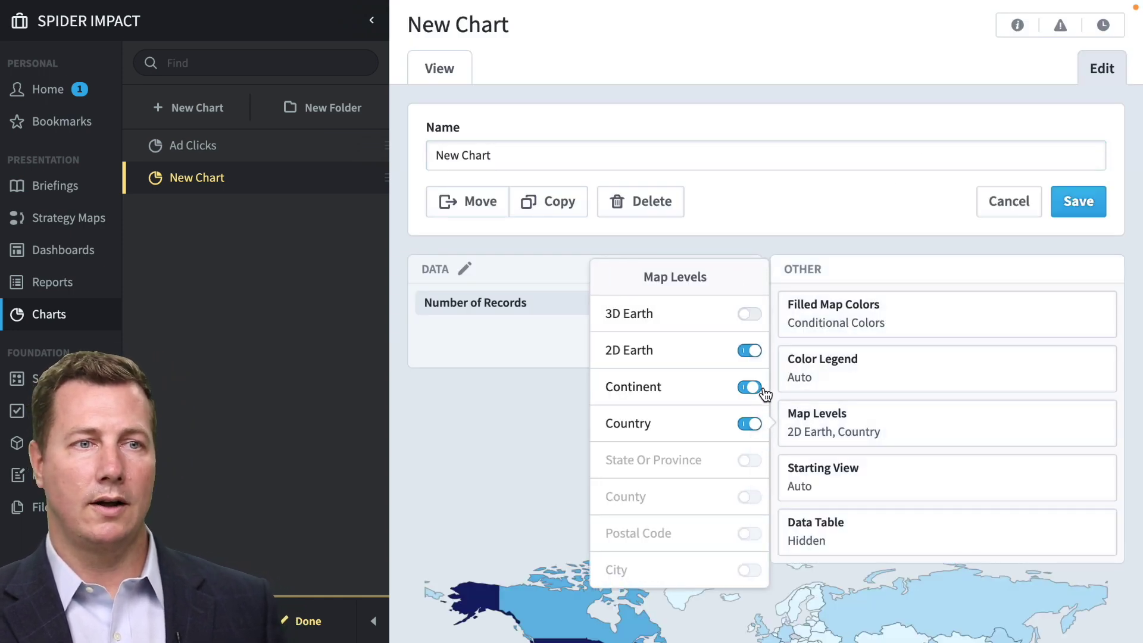
click(1082, 216)
Step: View the continent map, drill into Asia's countries, then go back out
click(459, 70)
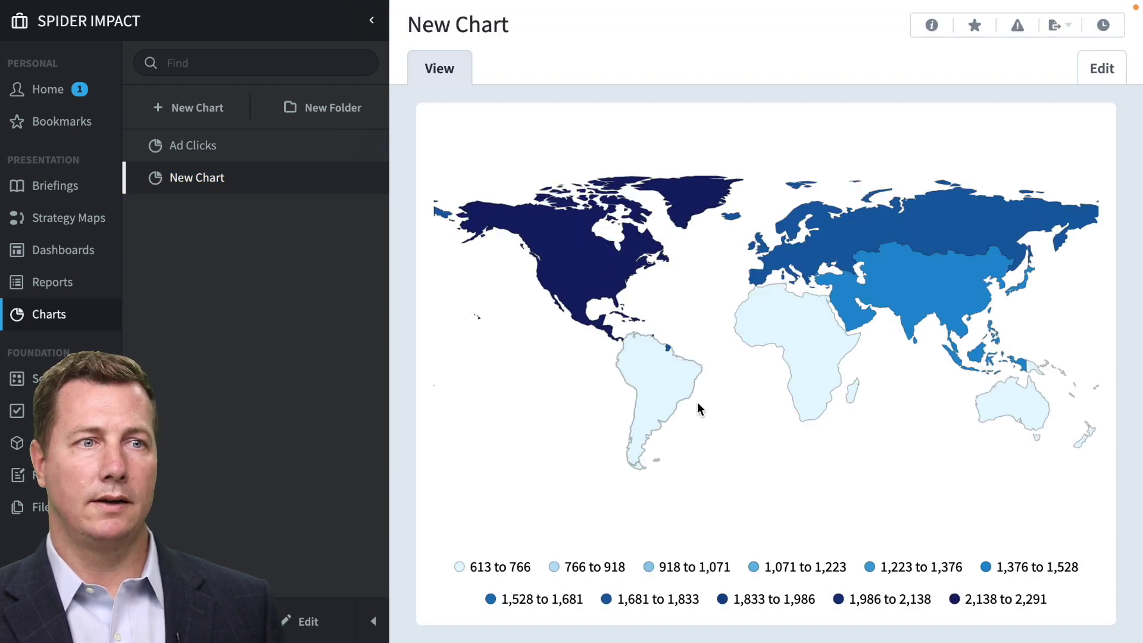
click(909, 302)
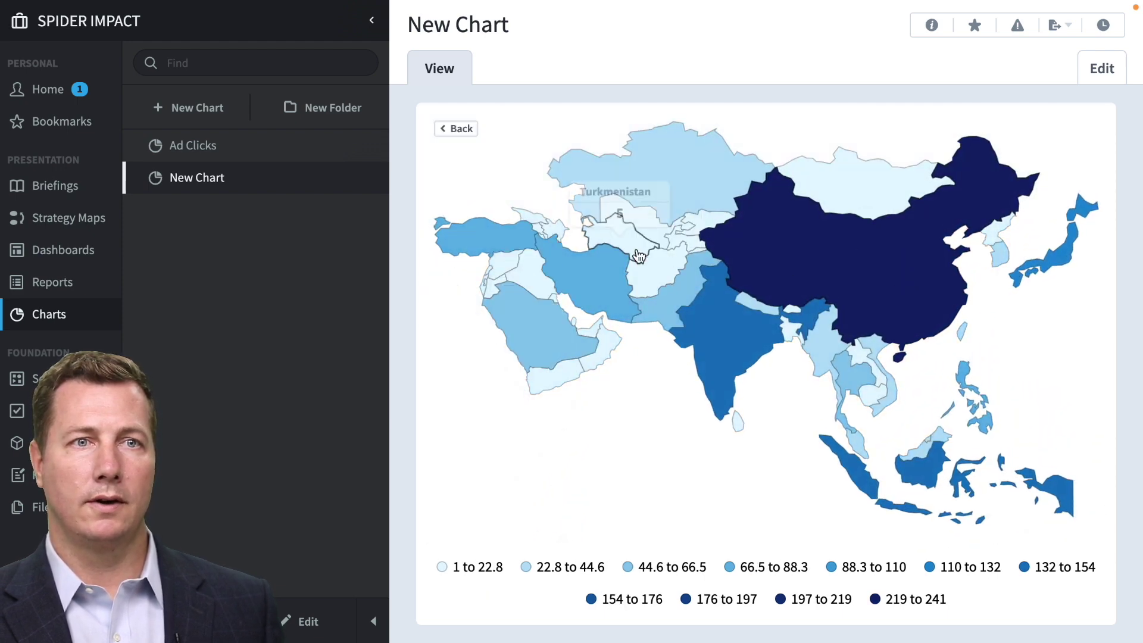
click(455, 129)
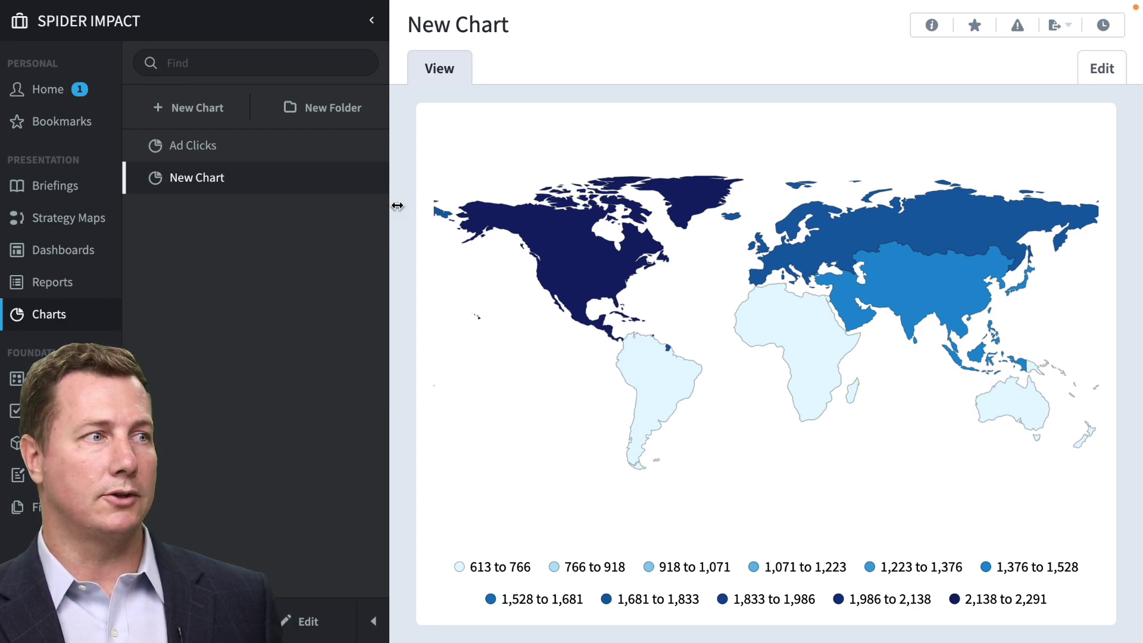
Step: Open the New York Solar Projects (interactive) dashboard and exit browser full screen
click(84, 255)
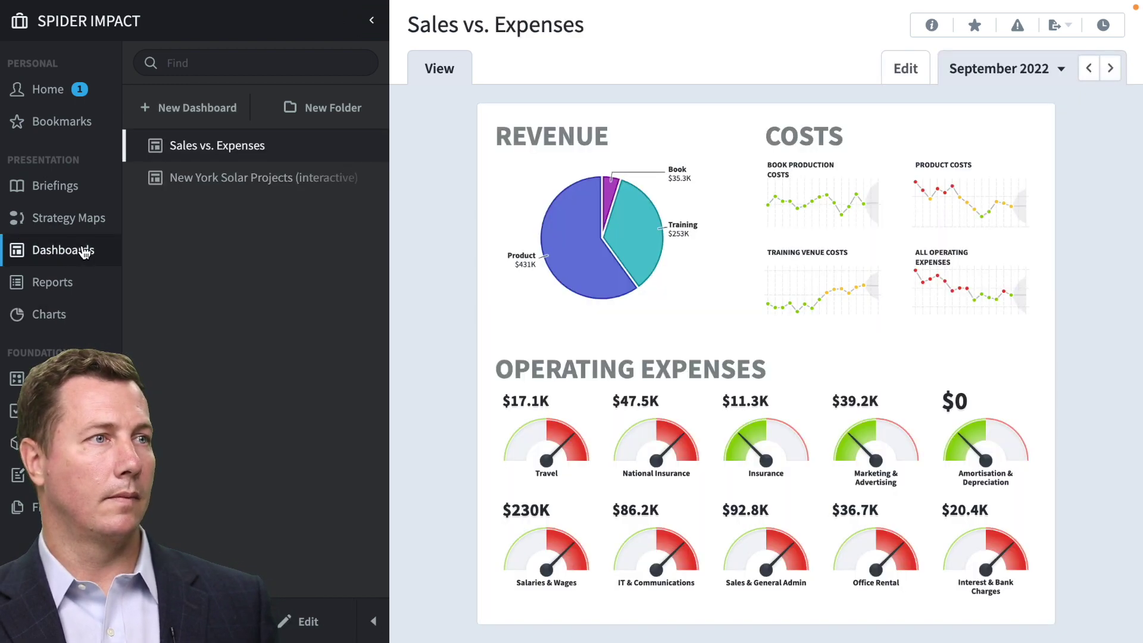
click(257, 185)
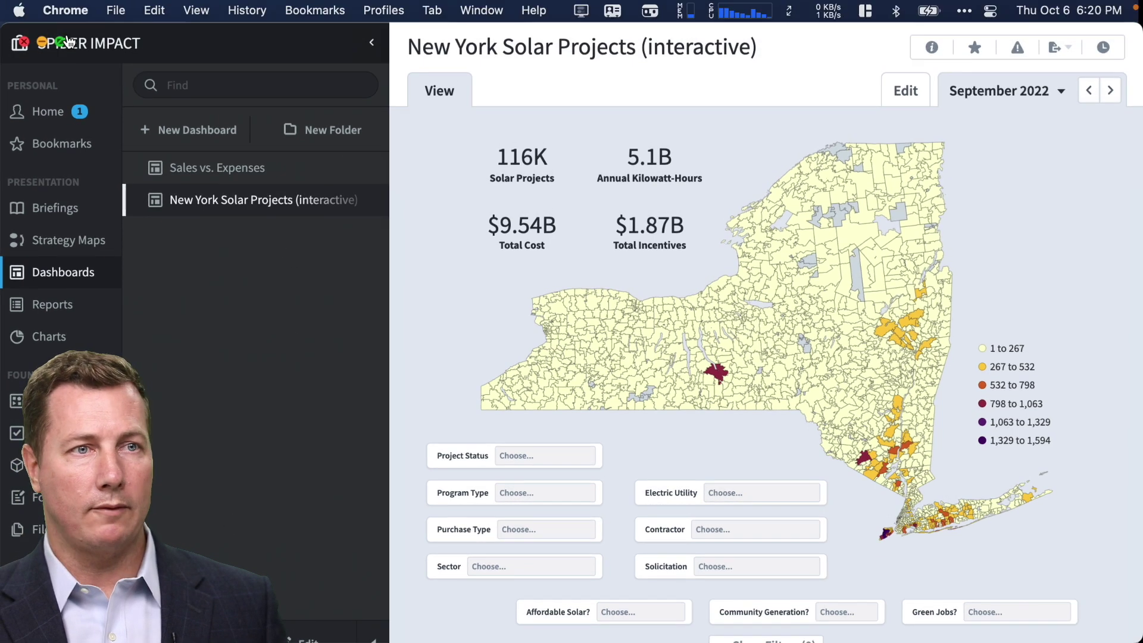
key(ctrl+super+f)
Step: Bring up the NYSERDA solar spreadsheet, scroll to its last row, then jump back to the top
key(super+Tab)
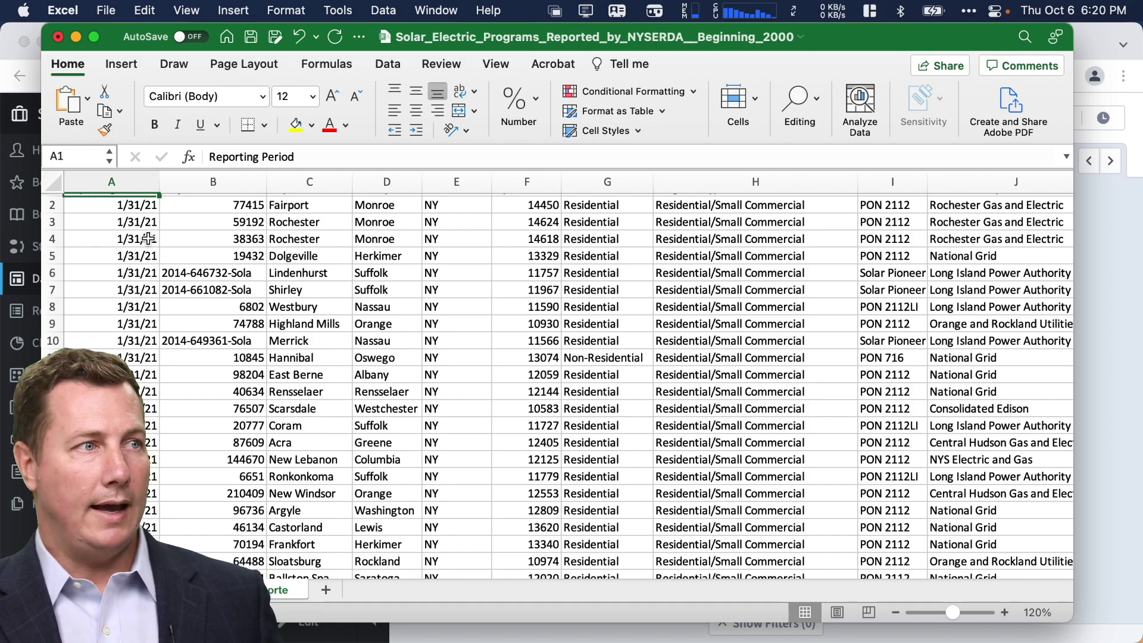
scroll(148, 241, down, 10)
scroll(148, 241, down, 15)
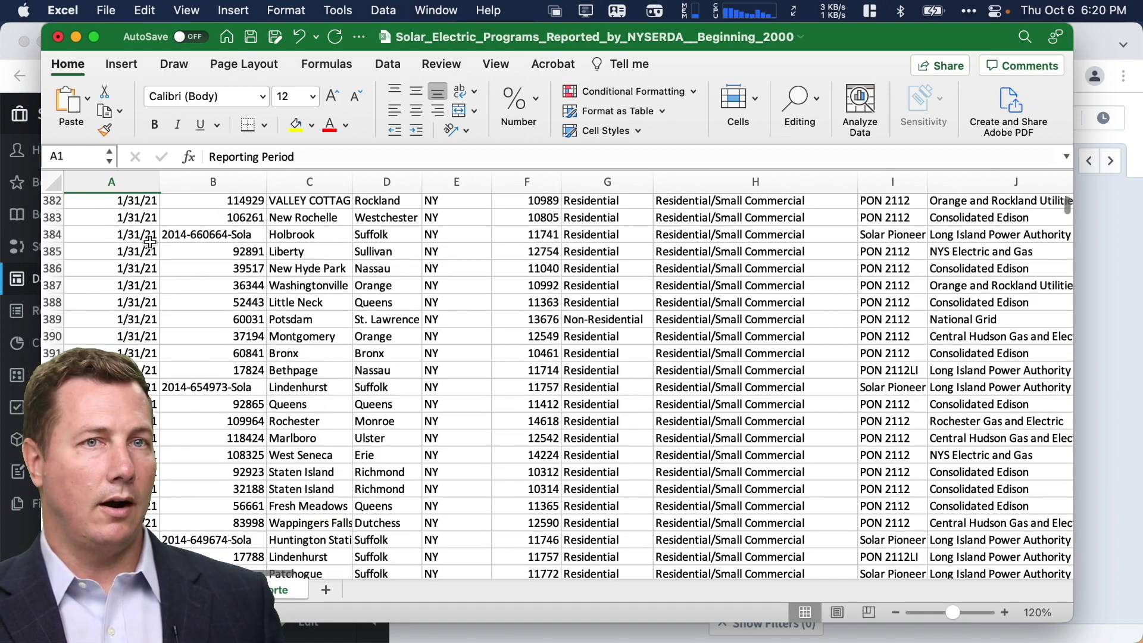
scroll(152, 241, up, 10)
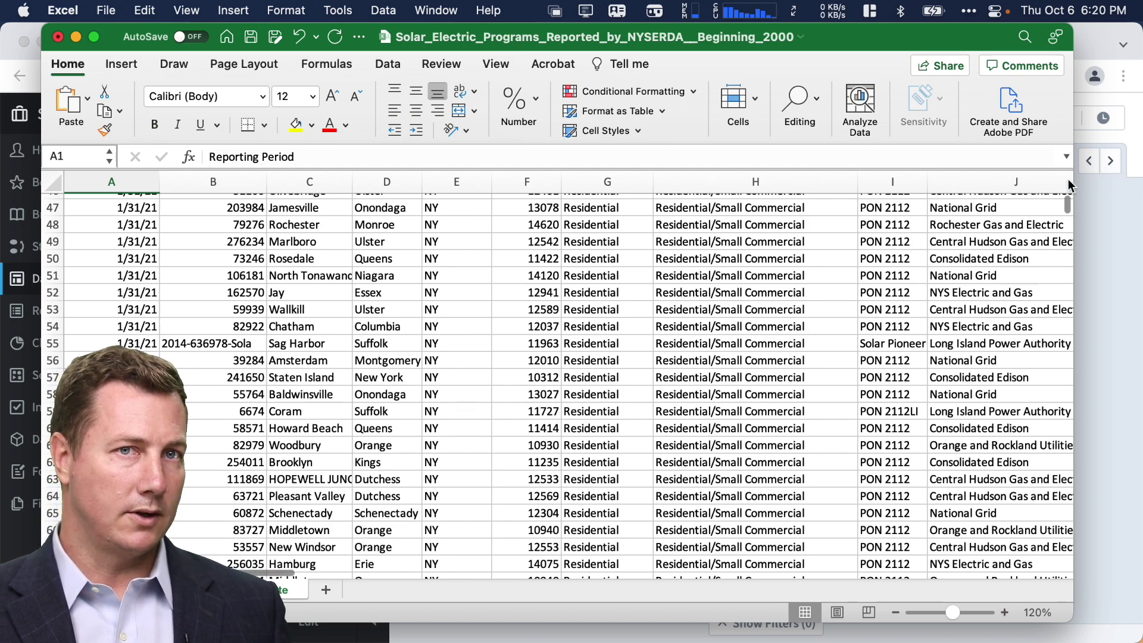
scroll(1065, 211, down, 20)
drag(1065, 212, 1042, 622)
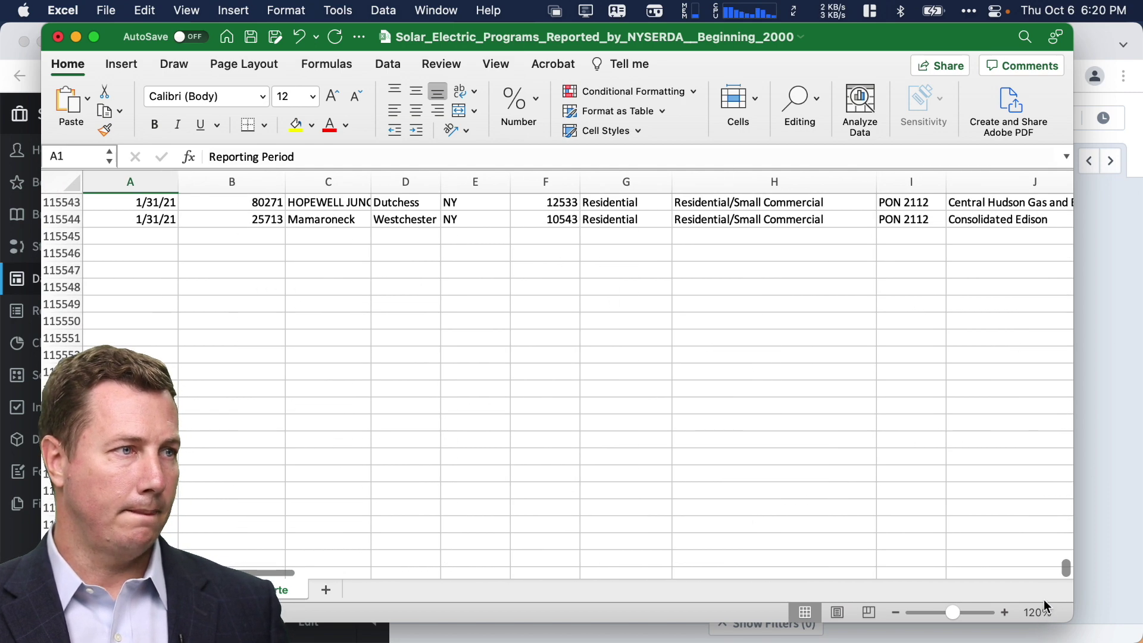
key(ctrl+Home)
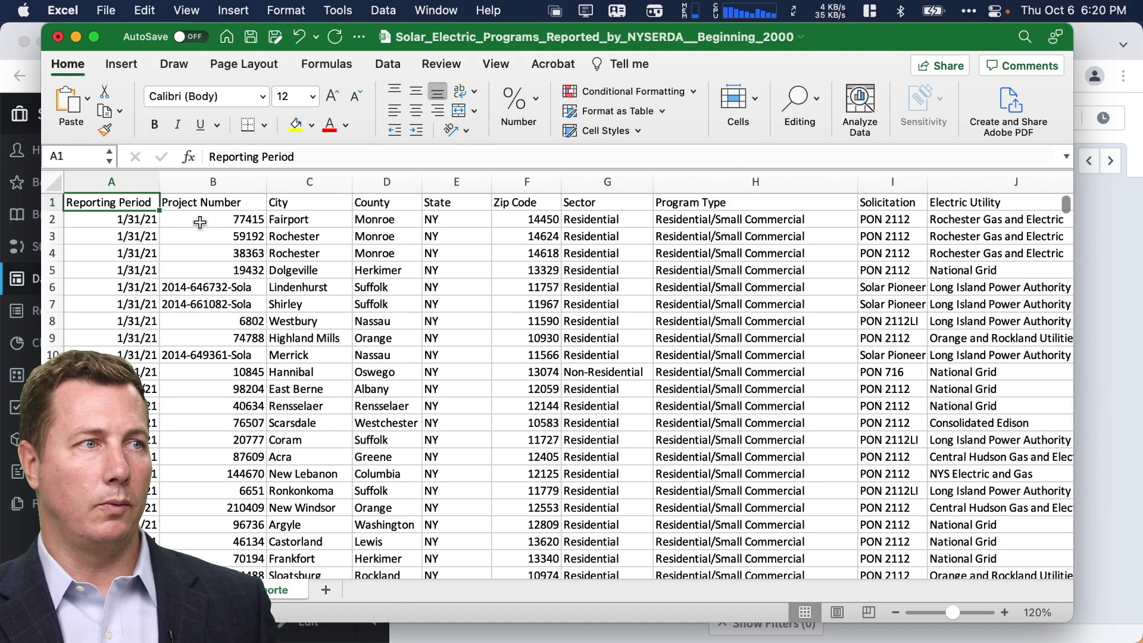
Step: Highlight the City, State, Zip Code, Program Type, Solicitation and Electric Utility columns
click(311, 202)
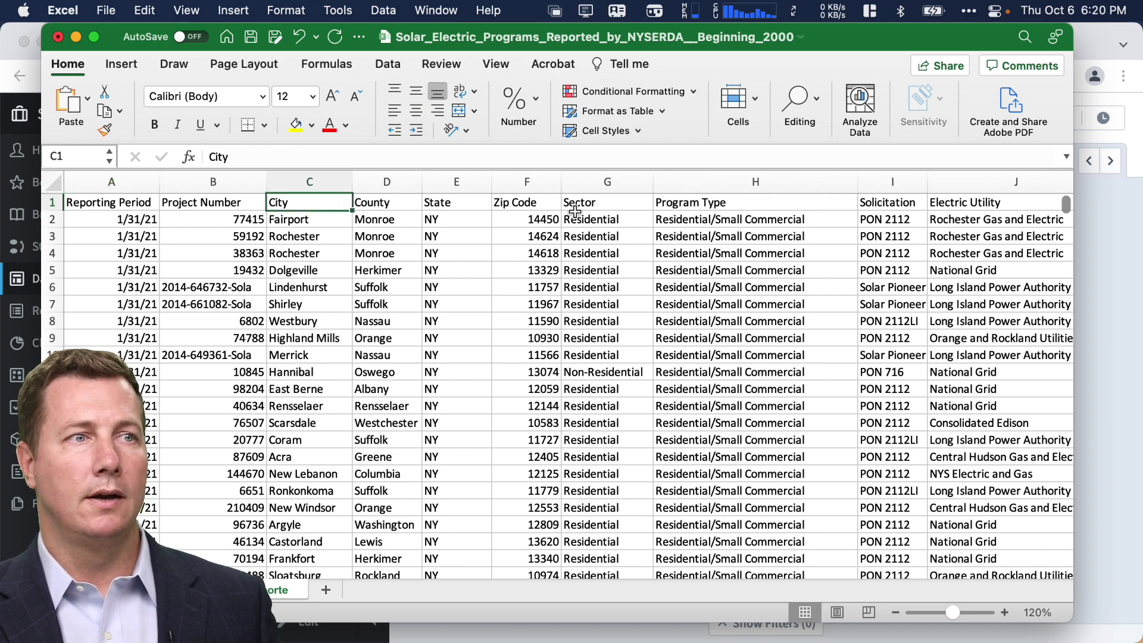
drag(466, 202, 464, 444)
drag(529, 219, 510, 439)
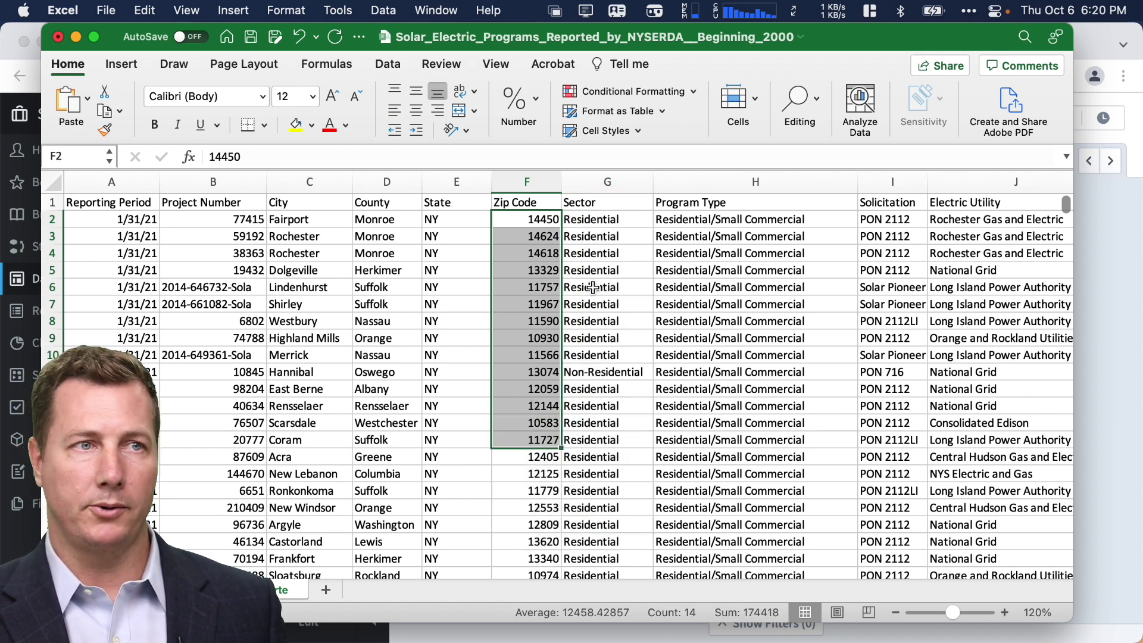
scroll(621, 250, right, 1)
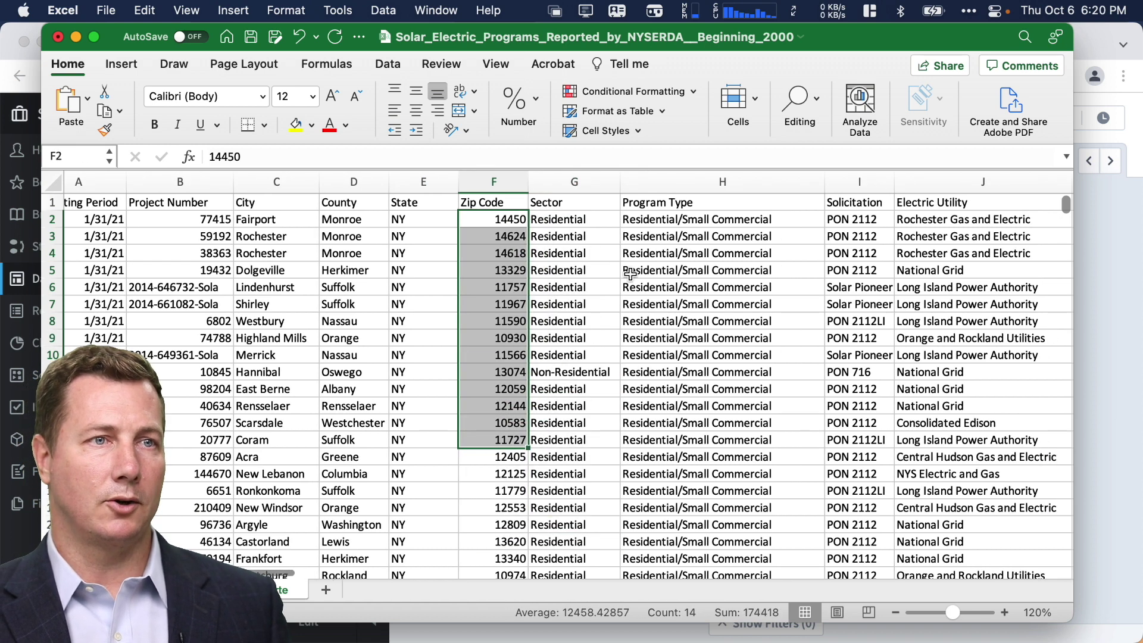
click(676, 236)
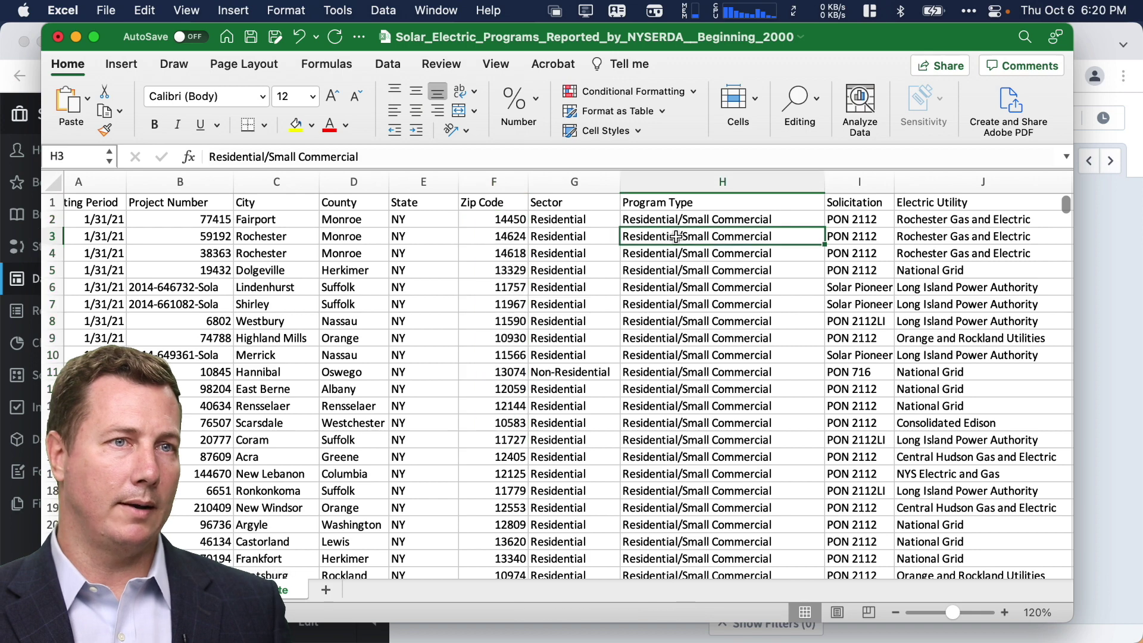
click(875, 249)
click(946, 213)
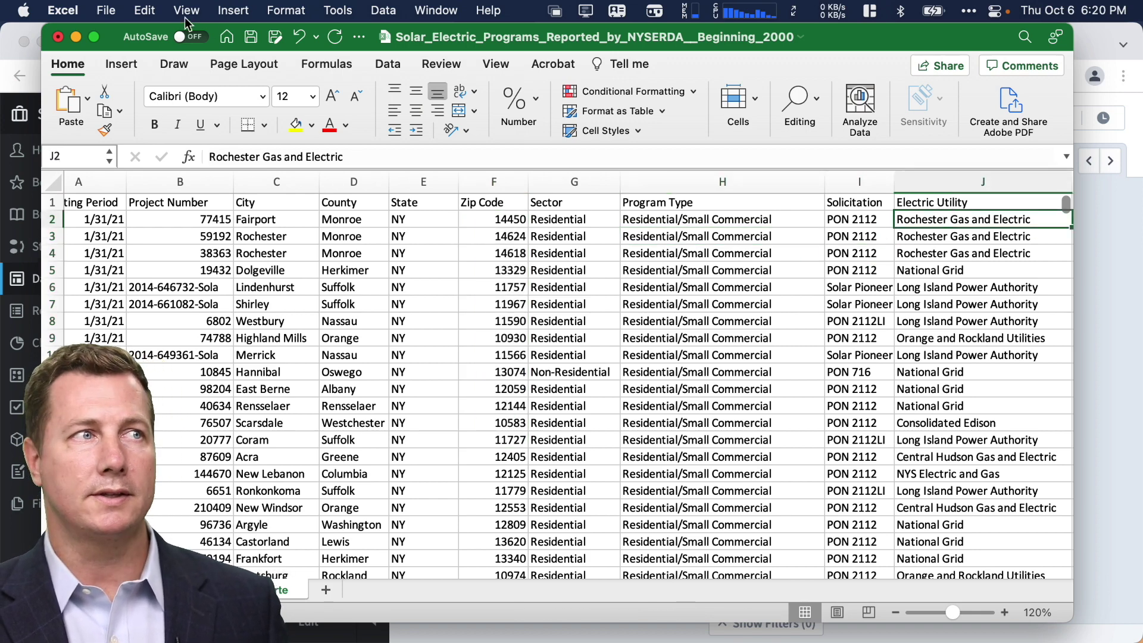
Step: Minimize Excel, restore the full-screen browser, and put the dashboard into edit mode
click(76, 37)
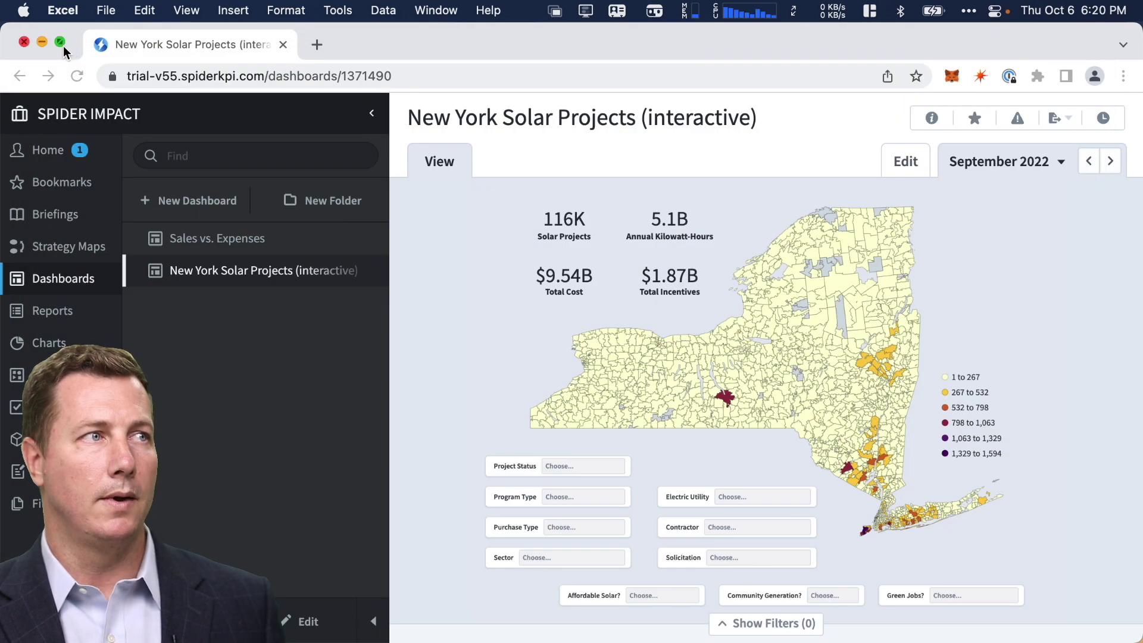
click(60, 41)
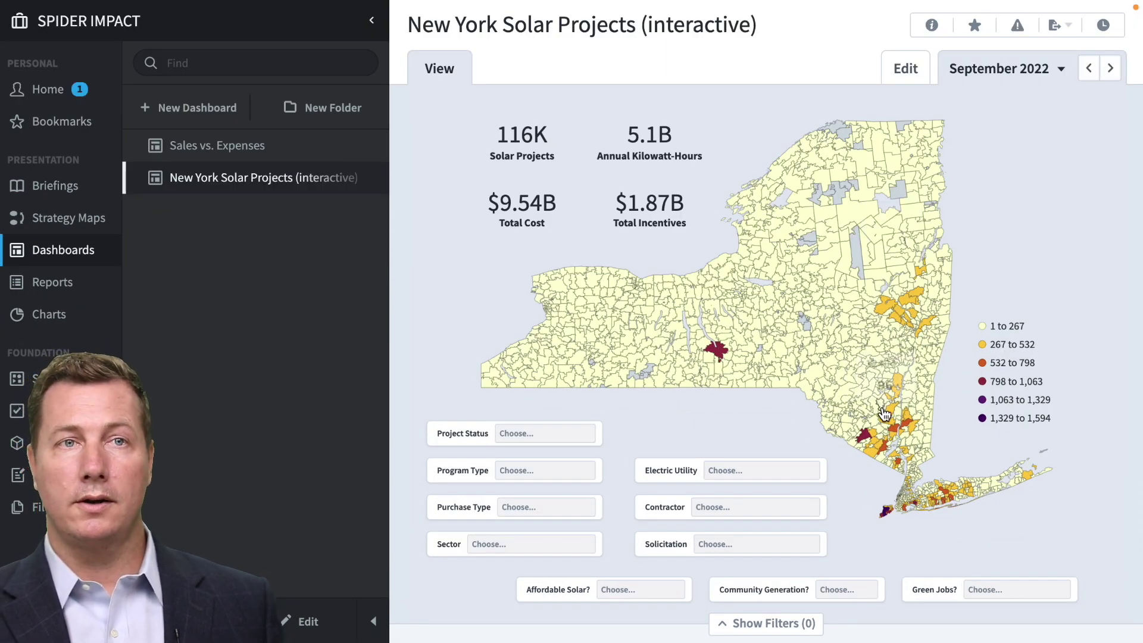
click(922, 73)
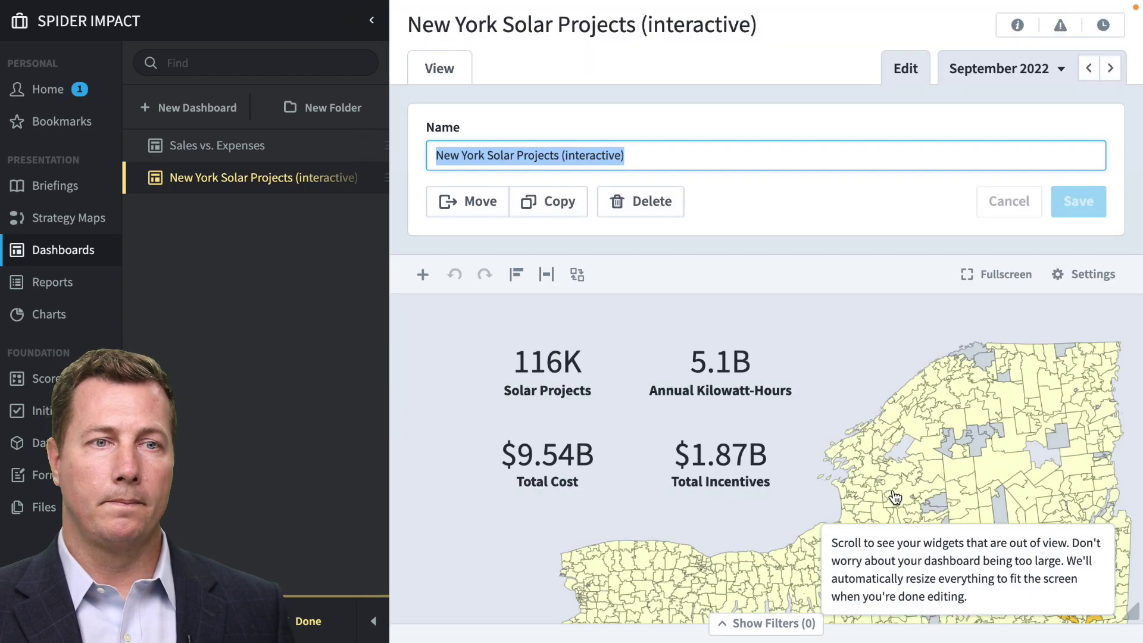
Step: Select the map widget, unlock it, and reopen its options menu
click(895, 497)
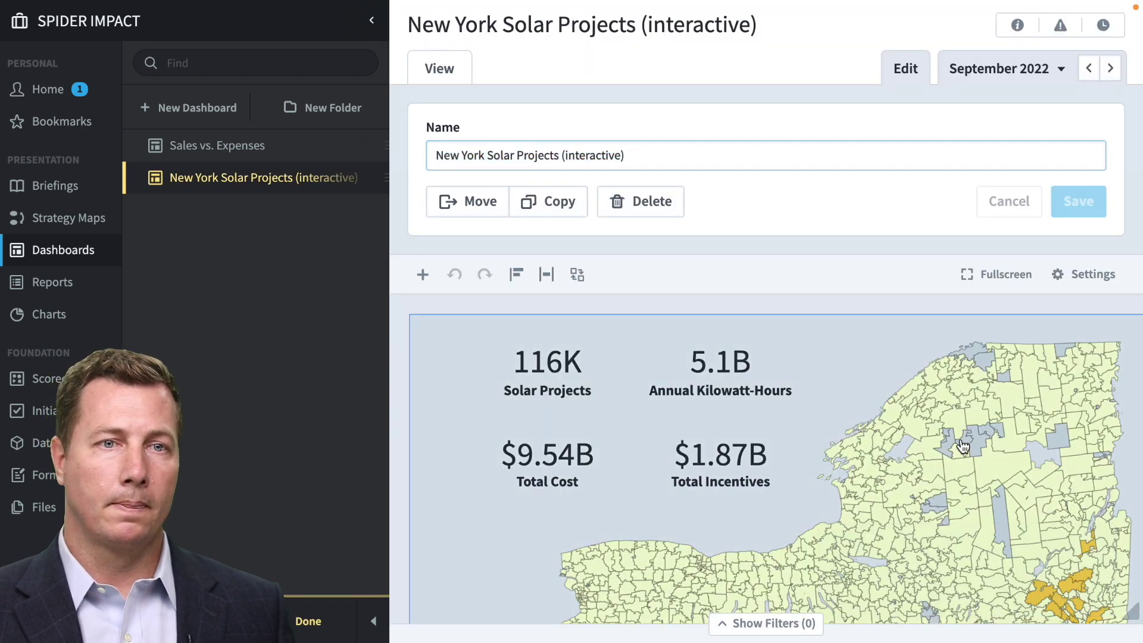
scroll(960, 446, right, 4)
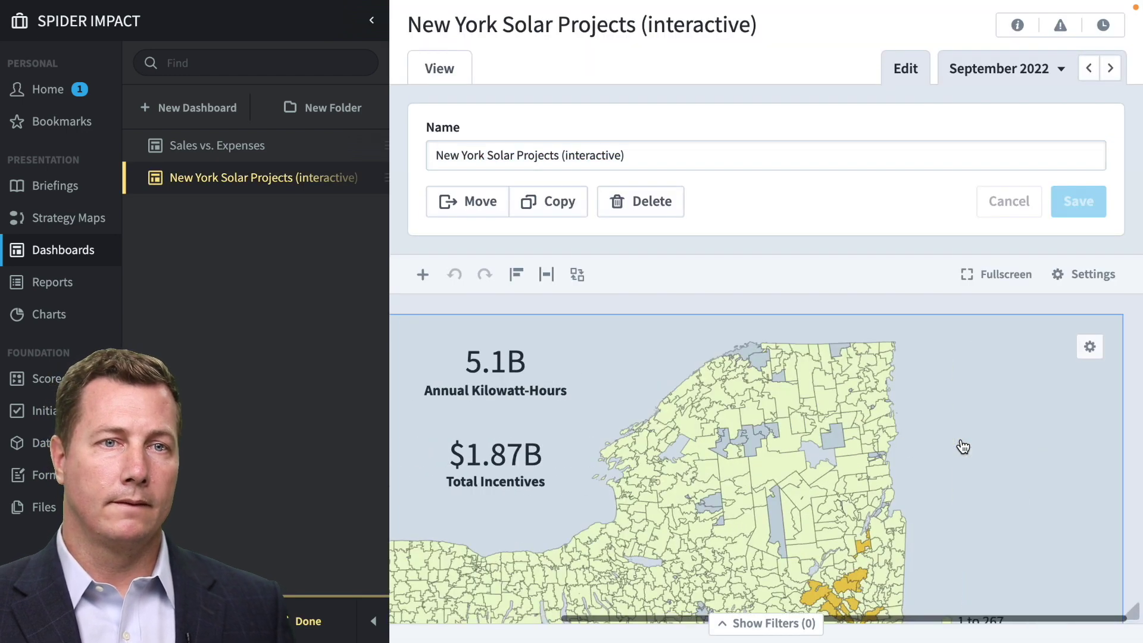
click(1090, 350)
click(1053, 387)
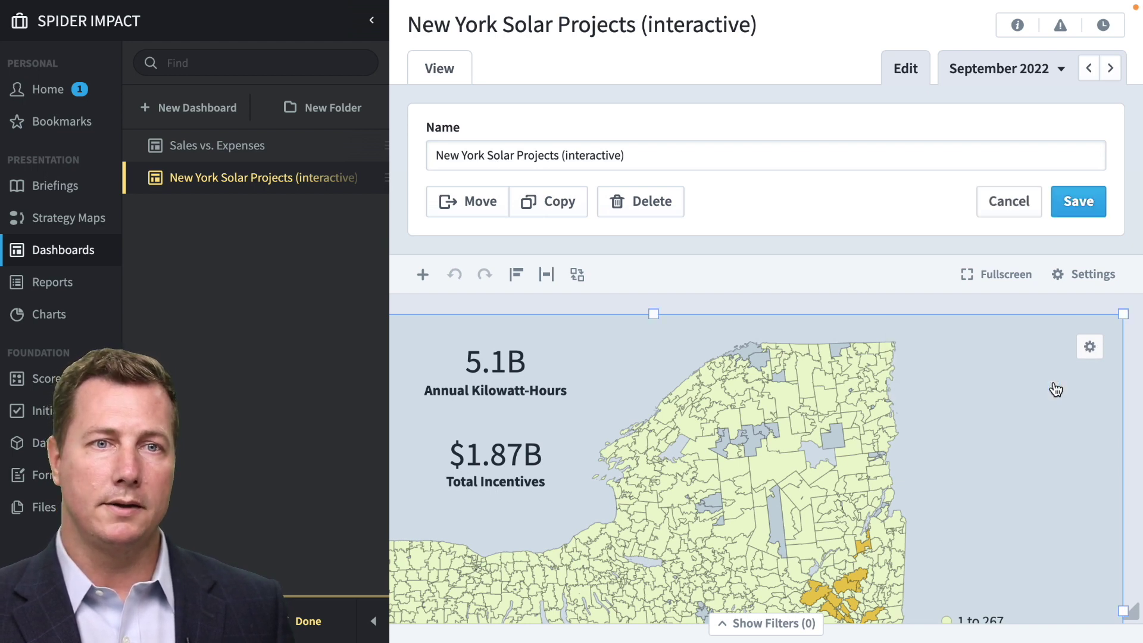
click(1088, 350)
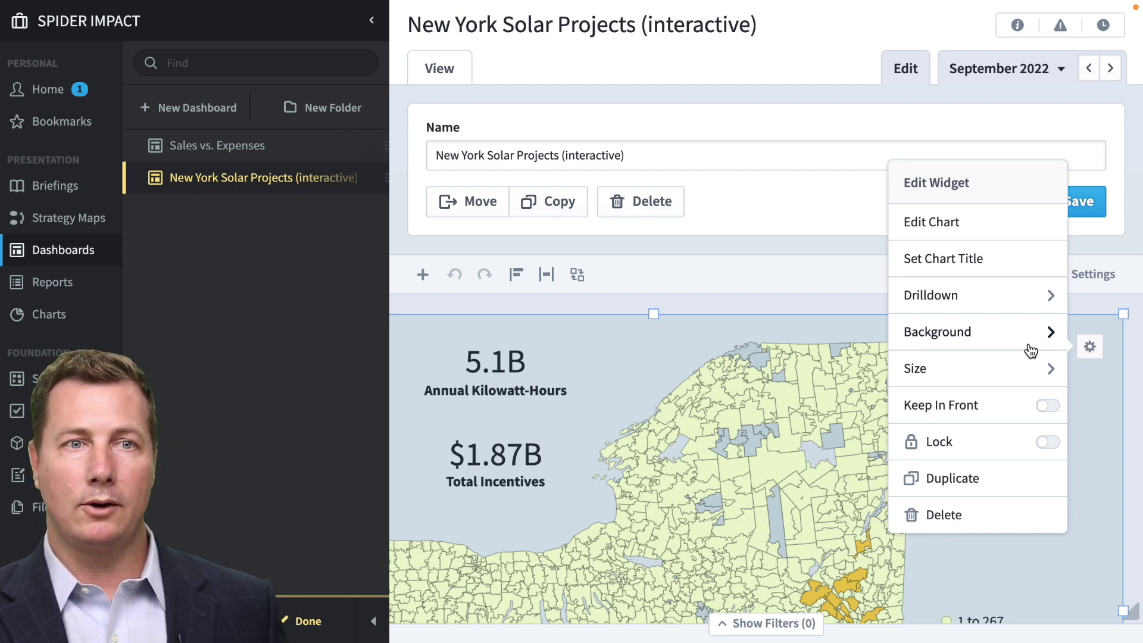
Step: Change the map chart's starting view from Specific Region to Auto and close the chart settings
click(951, 232)
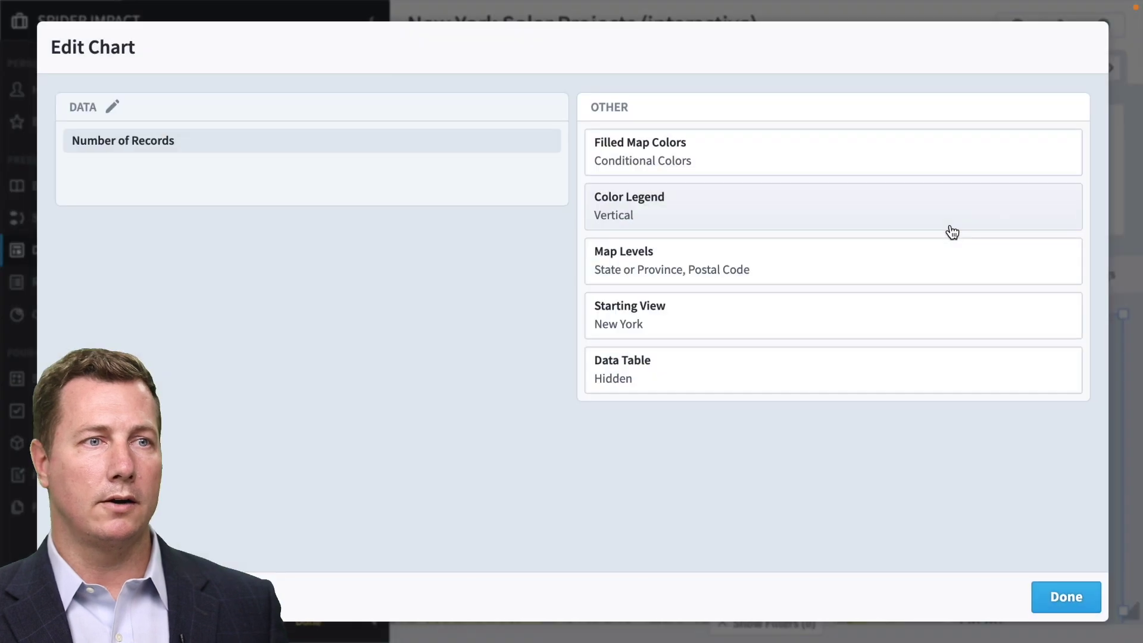
click(654, 325)
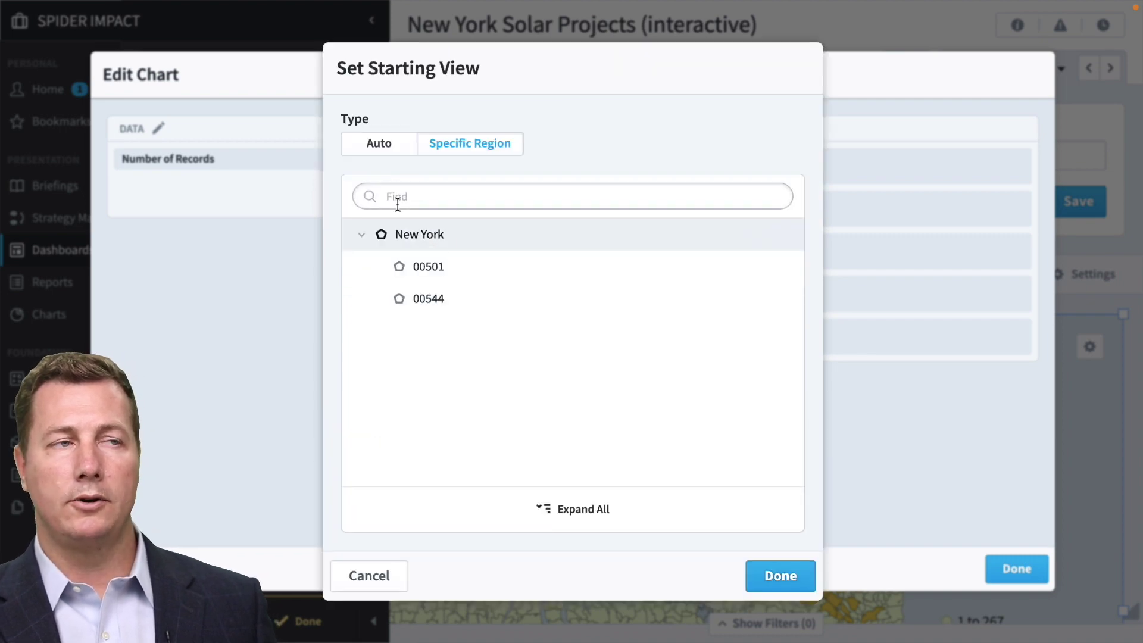
click(377, 144)
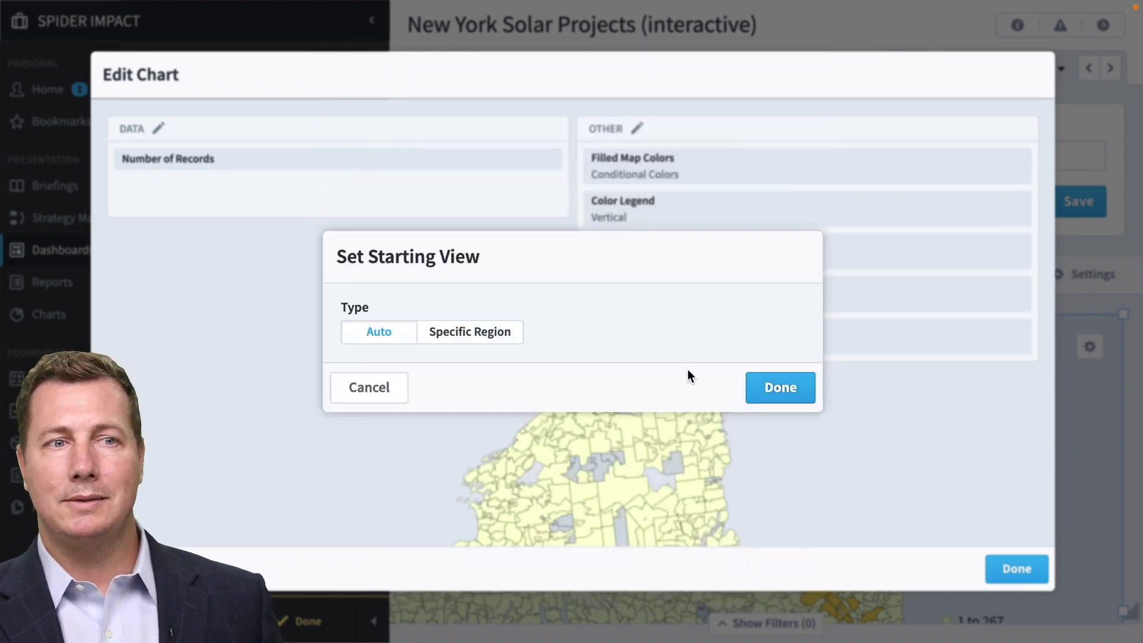
click(809, 388)
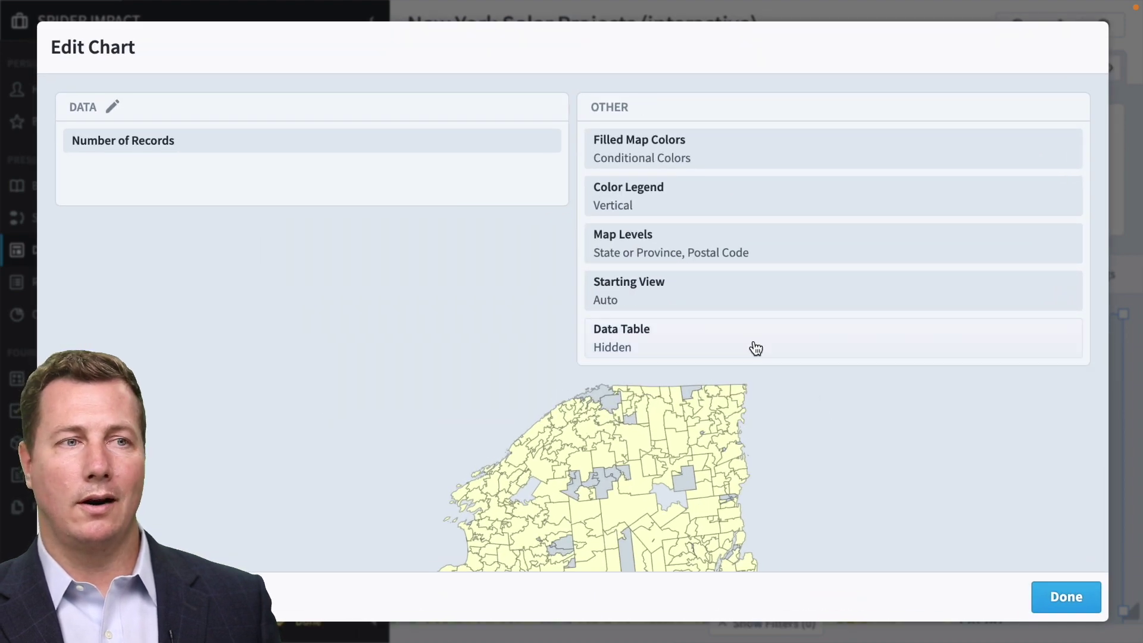
click(731, 328)
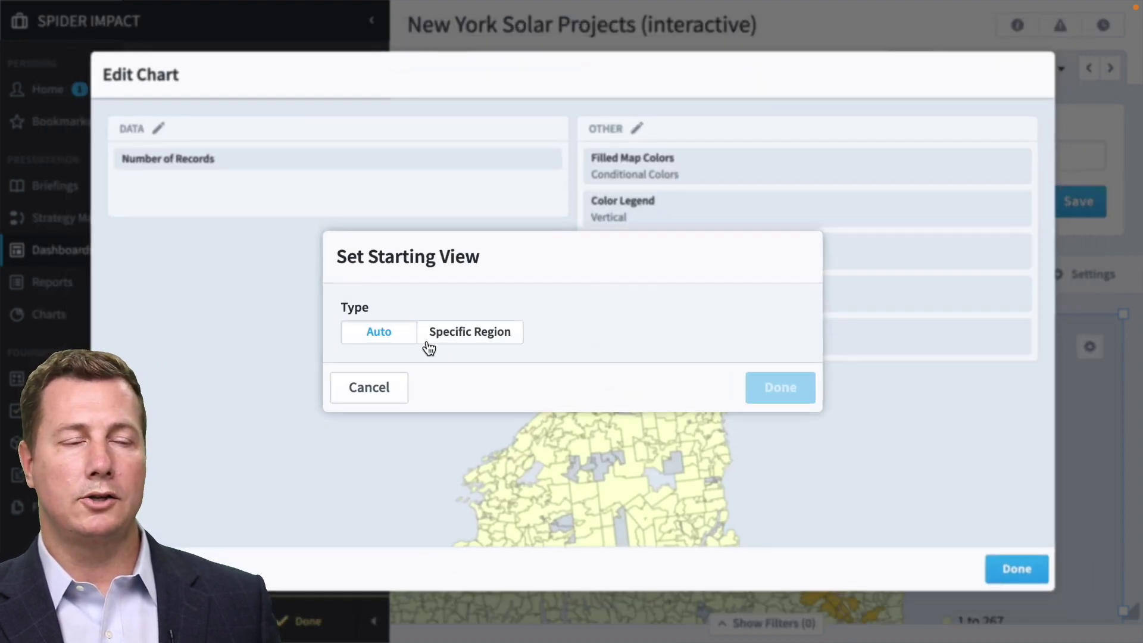
click(387, 387)
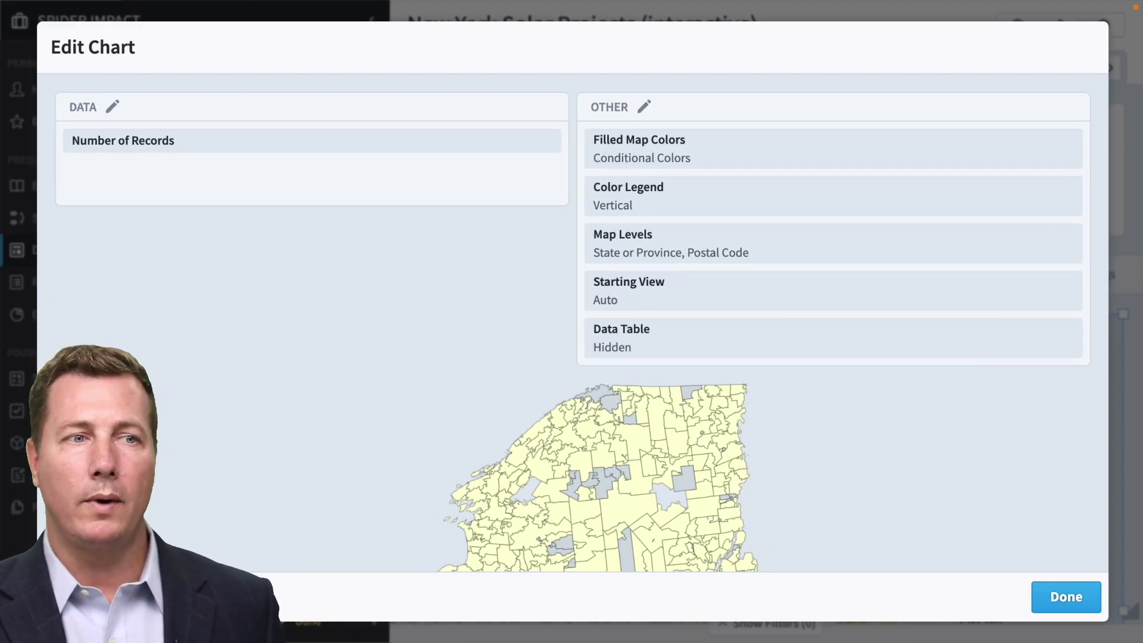
click(1065, 596)
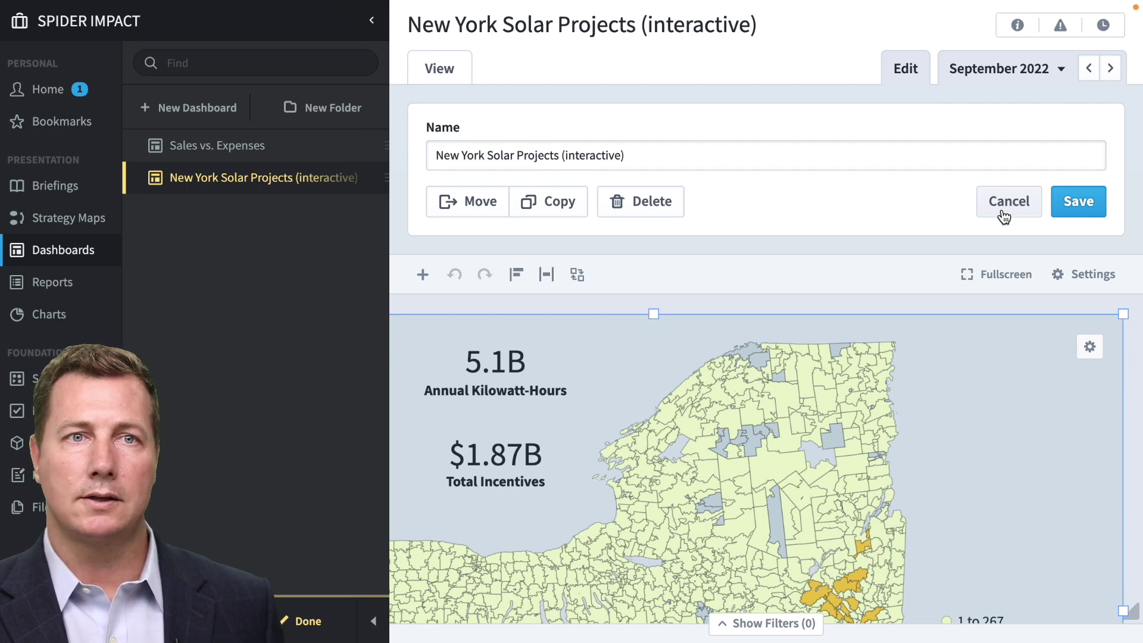
Step: Cancel dashboard editing and view the statewide solar map, checking a zip code's value
click(1005, 209)
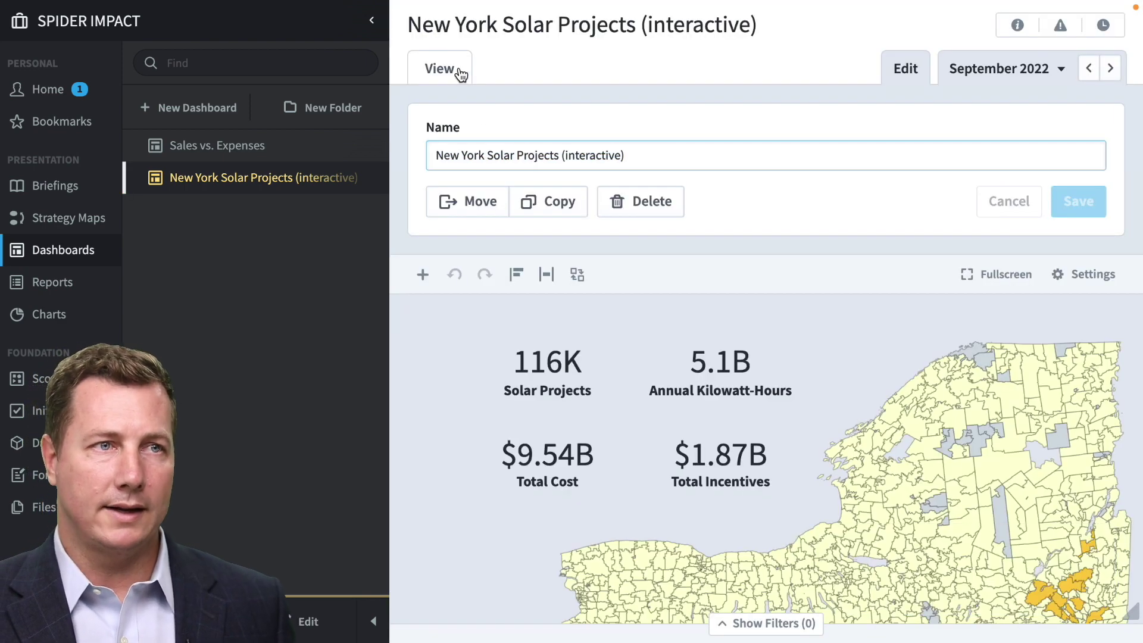
click(459, 70)
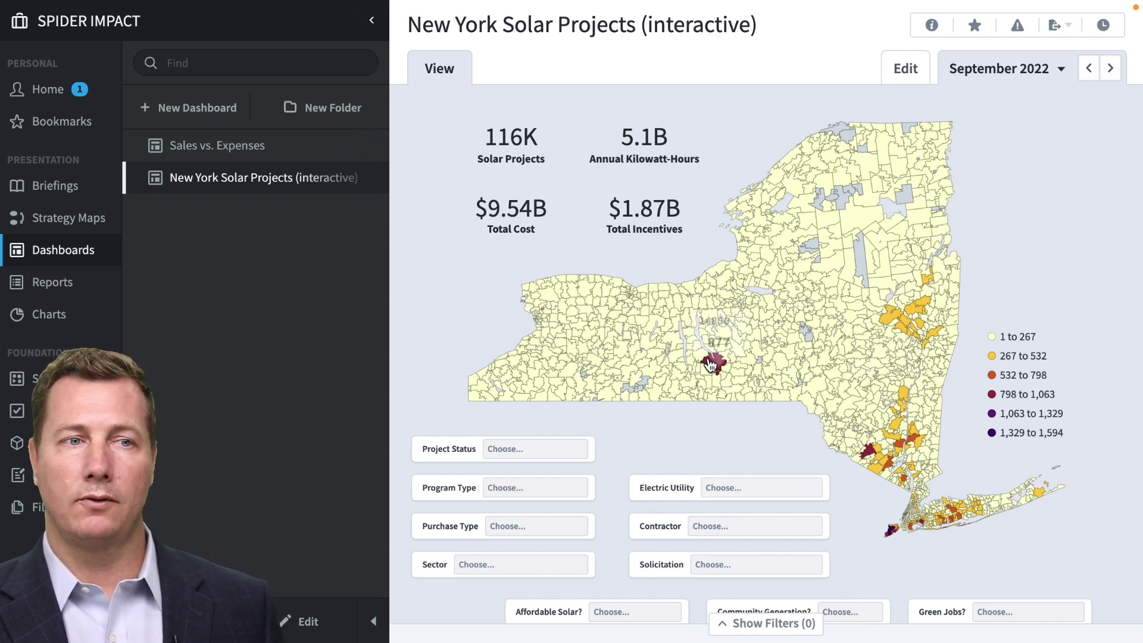
mouse_move(720, 368)
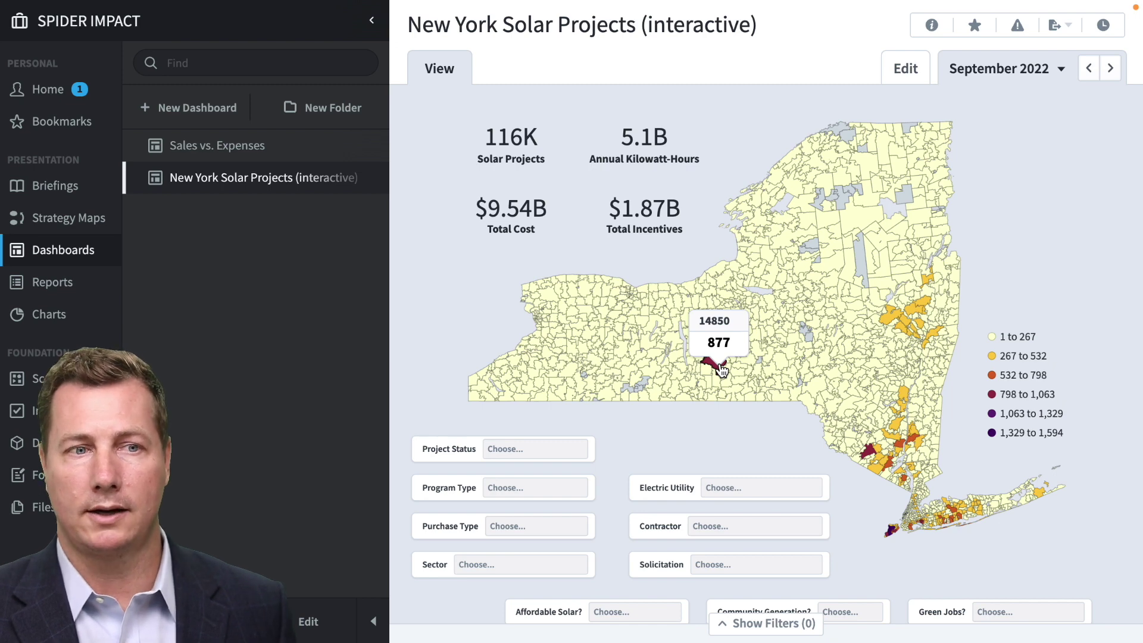
click(761, 488)
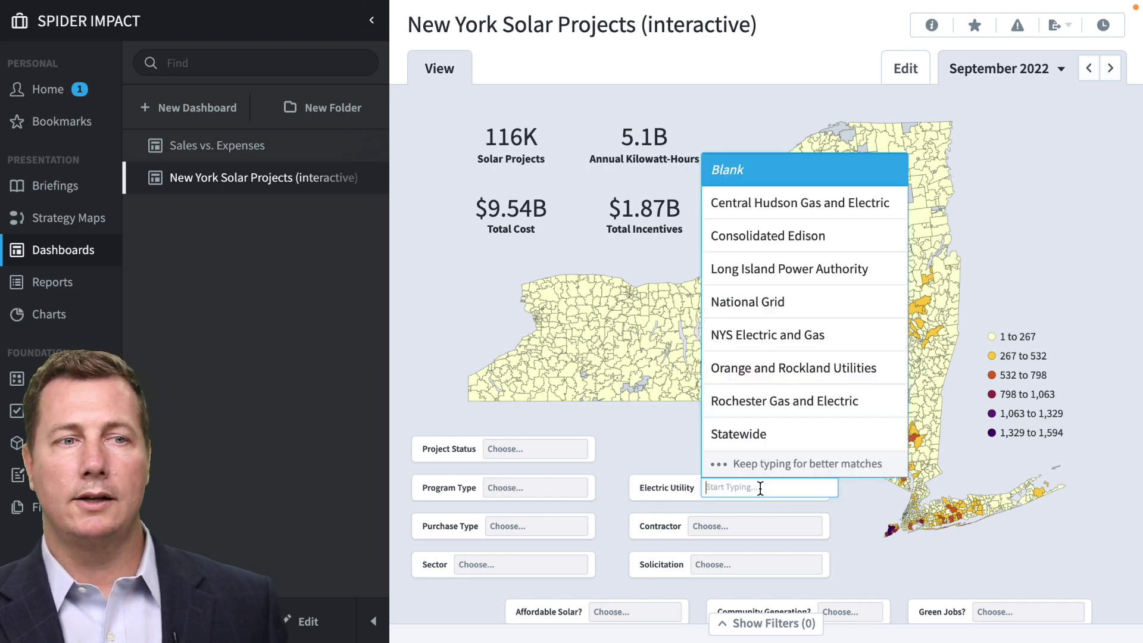
click(830, 308)
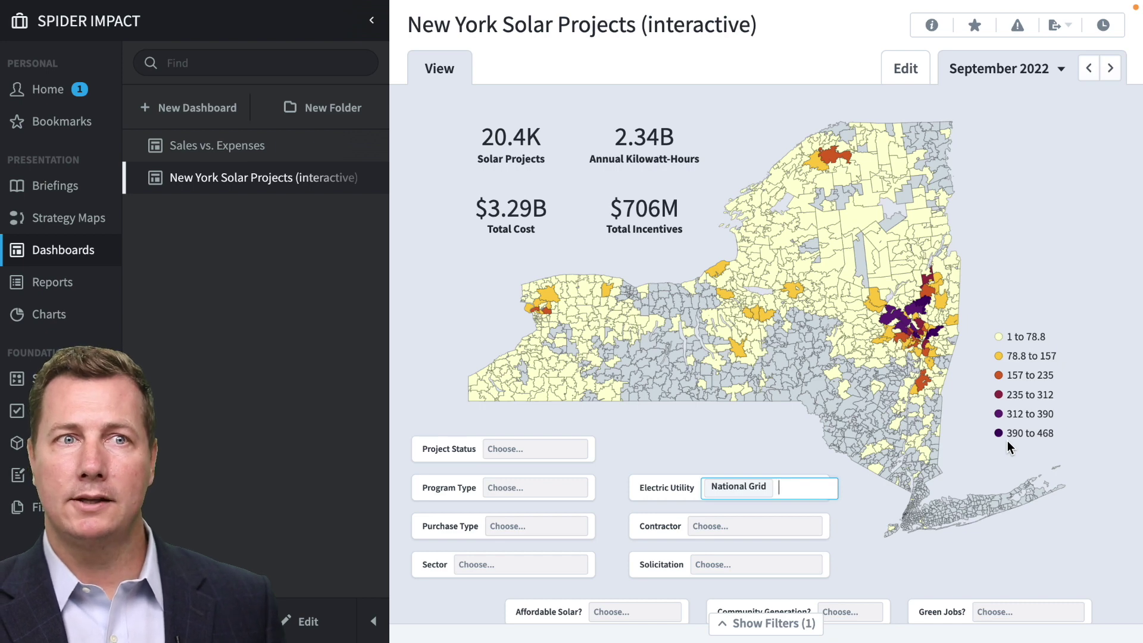
mouse_move(924, 312)
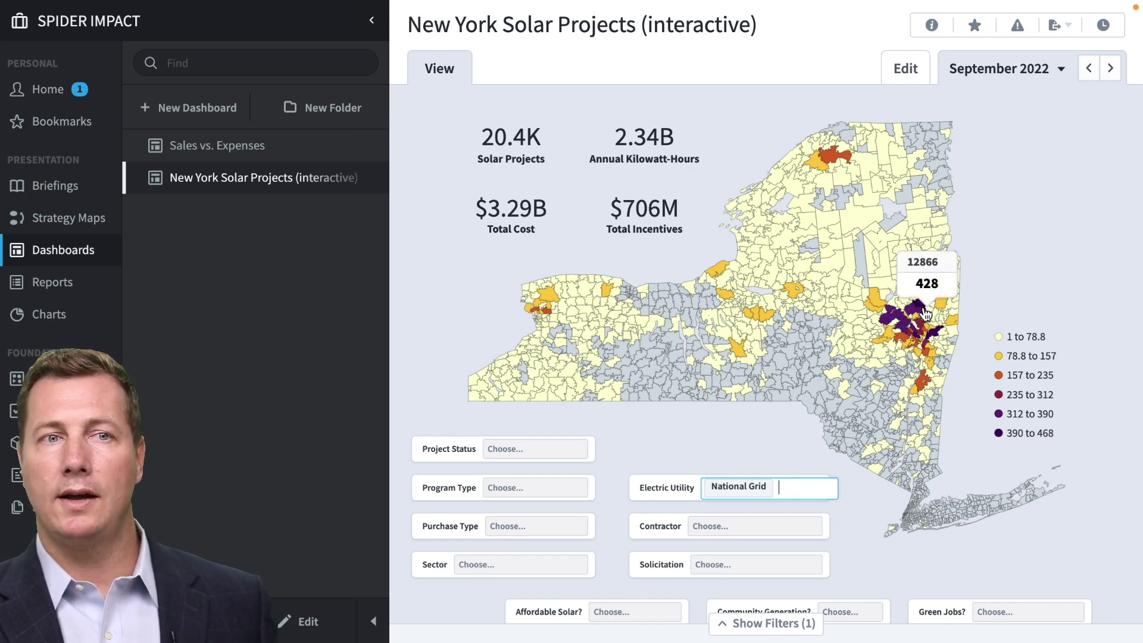
click(771, 482)
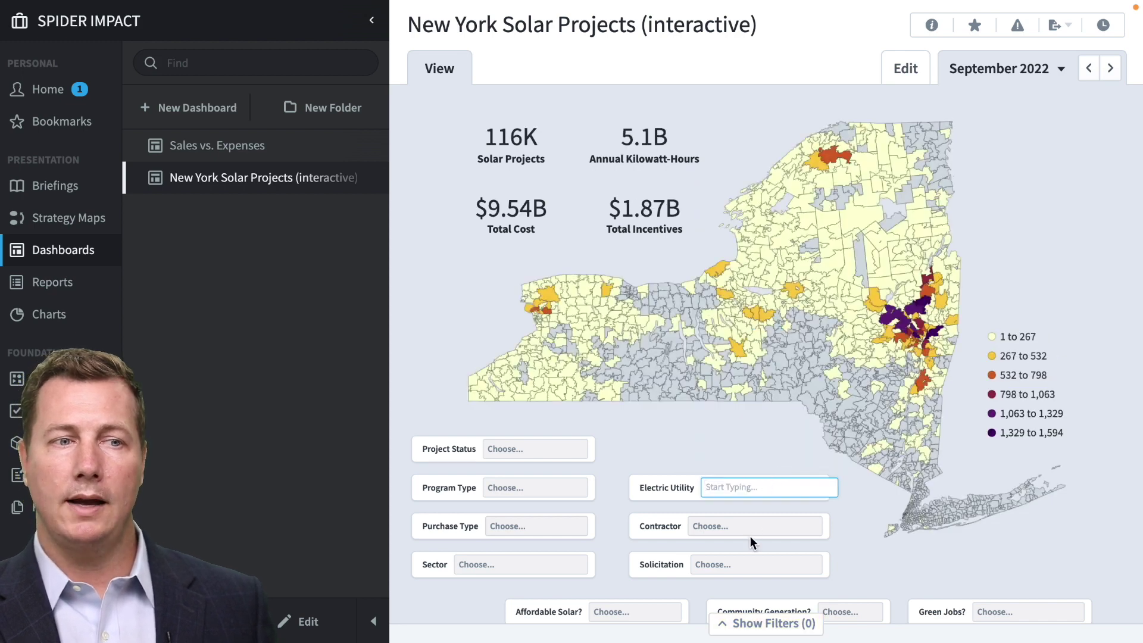
click(773, 567)
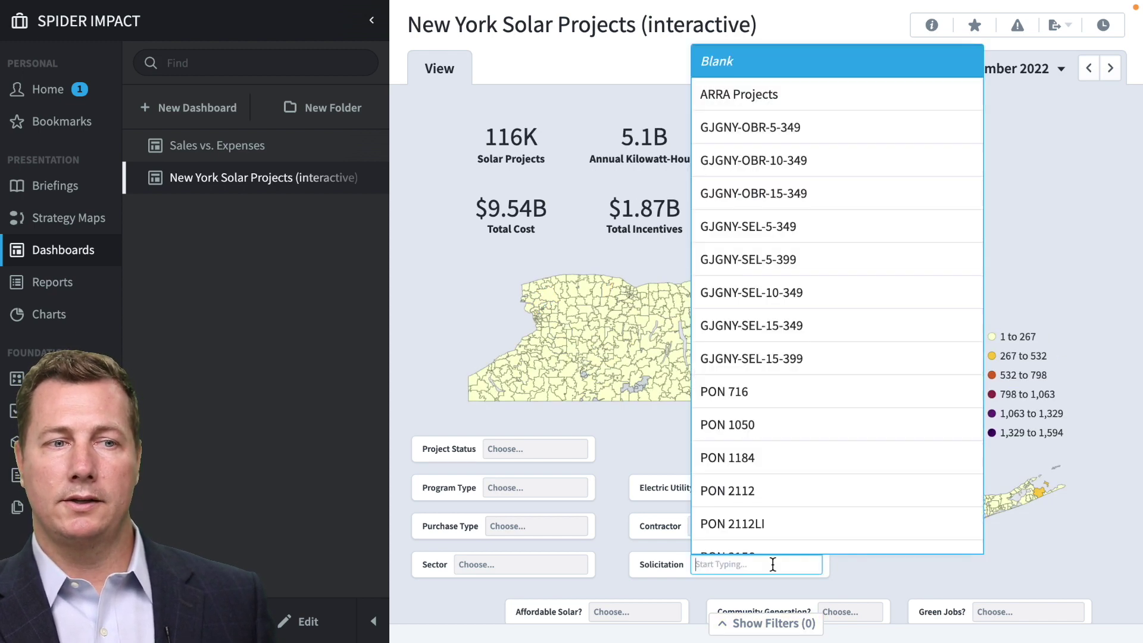
click(771, 563)
click(755, 525)
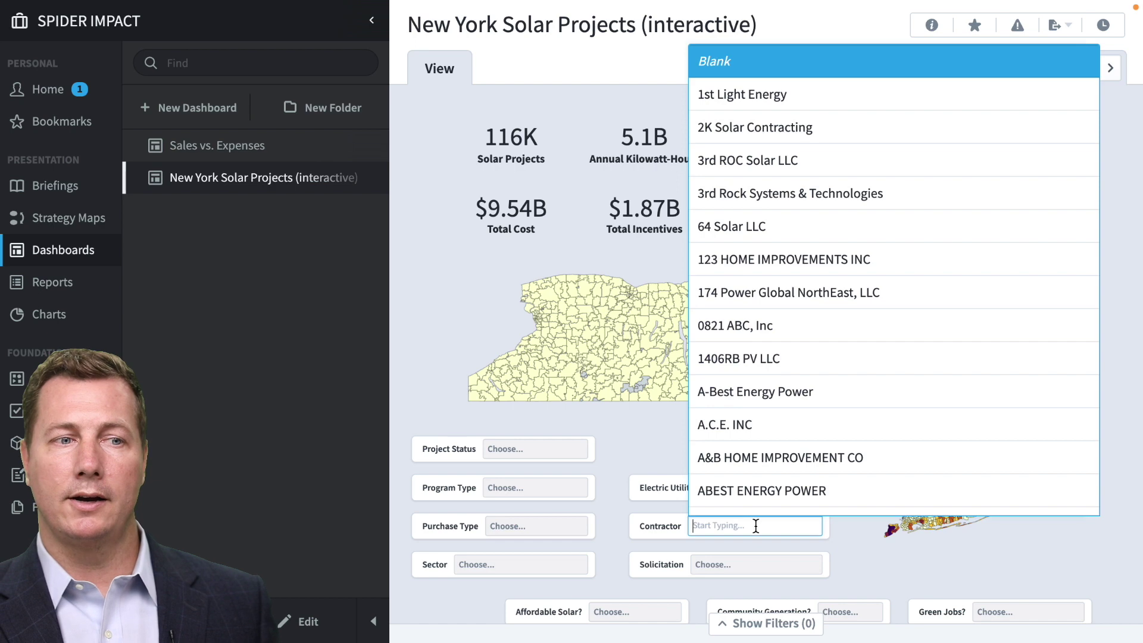
scroll(845, 375, down, 12)
click(848, 373)
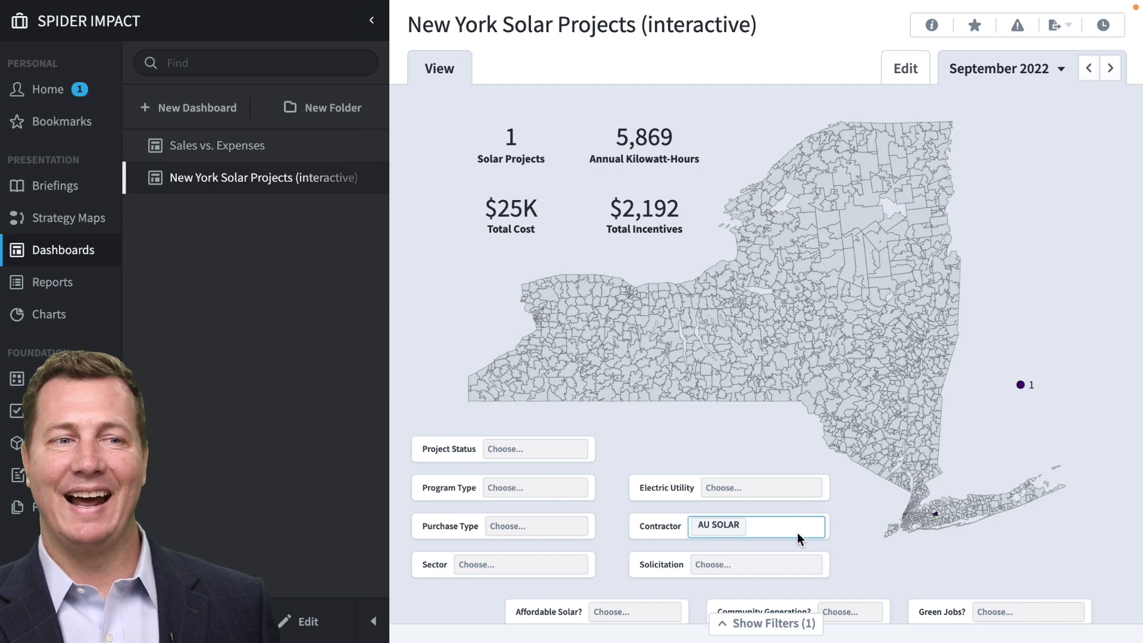
click(743, 522)
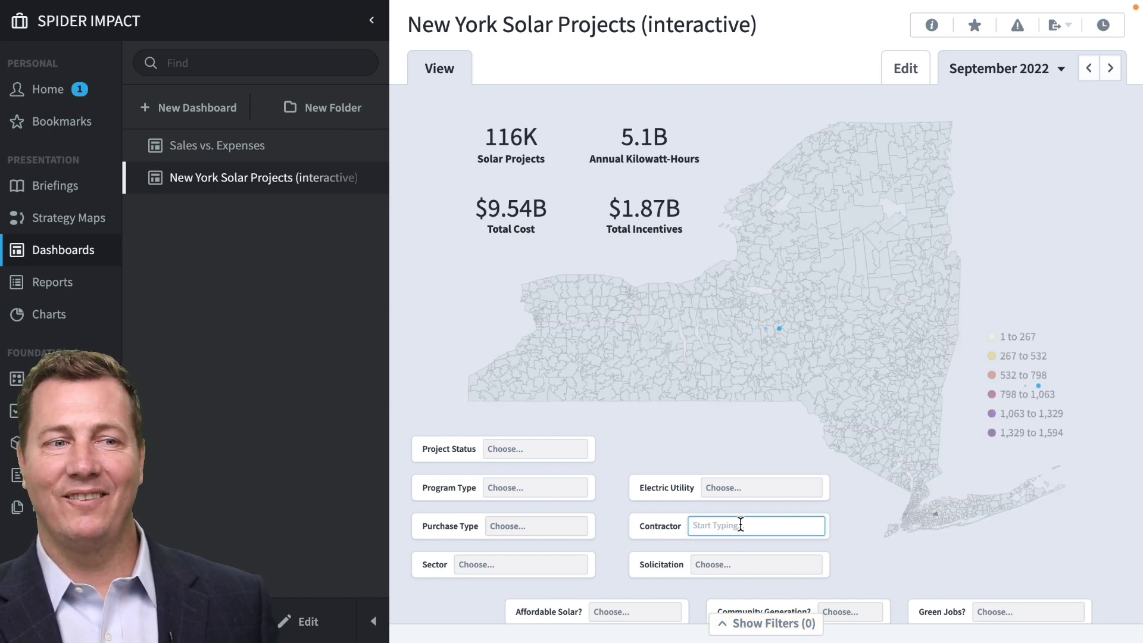
click(740, 524)
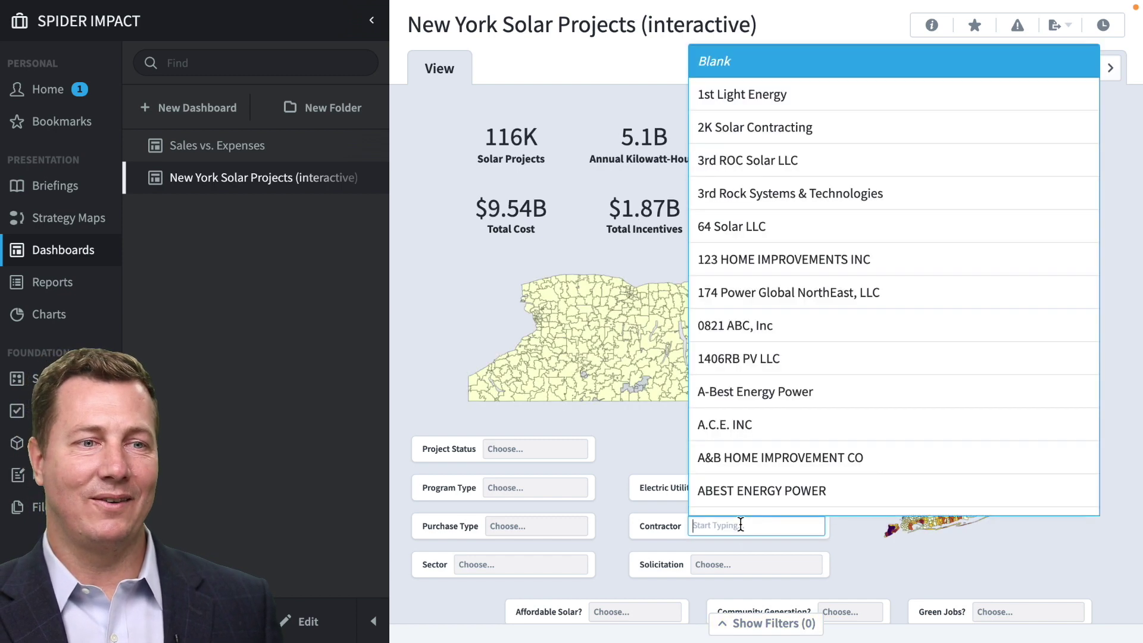
click(805, 491)
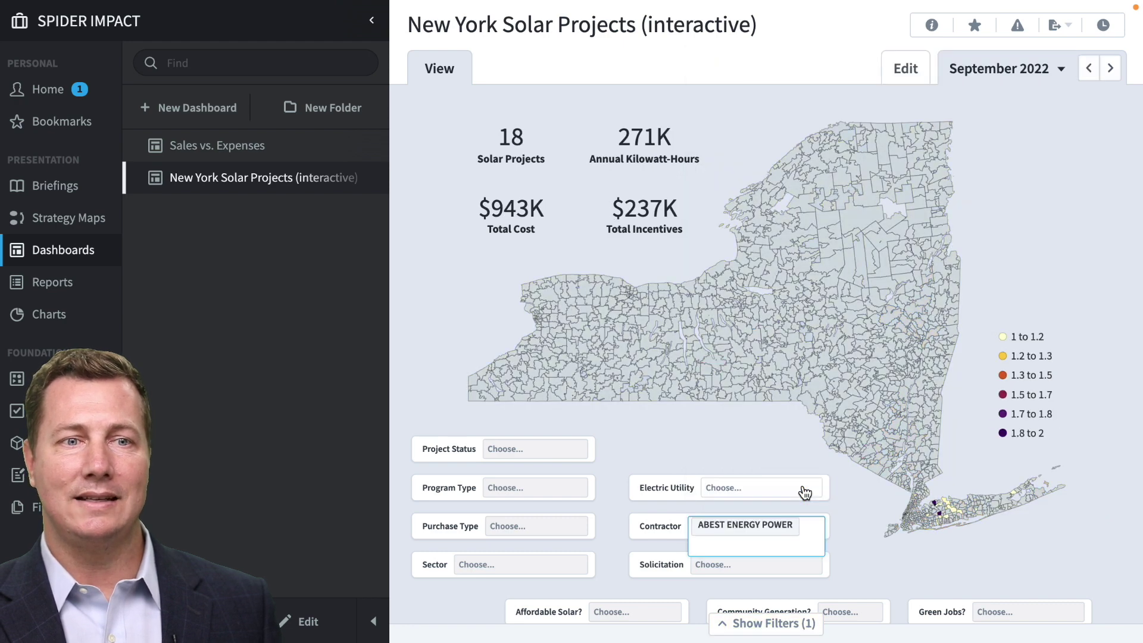
click(795, 524)
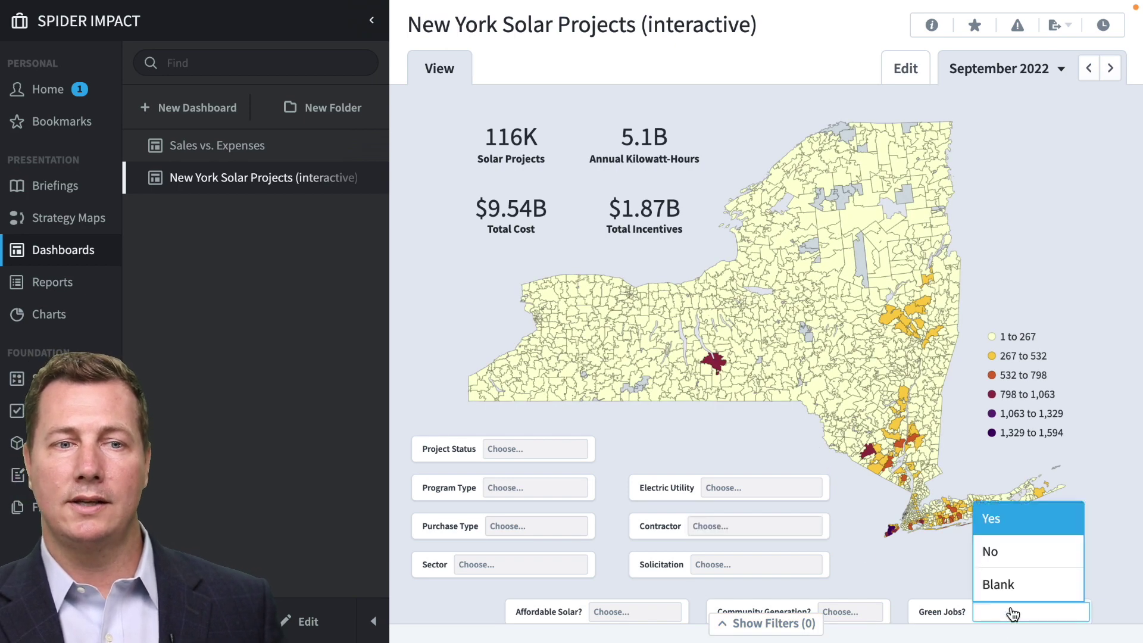
Step: Filter the solar dashboard to Green Jobs? = Yes, leaving 10.6K projects
click(1005, 523)
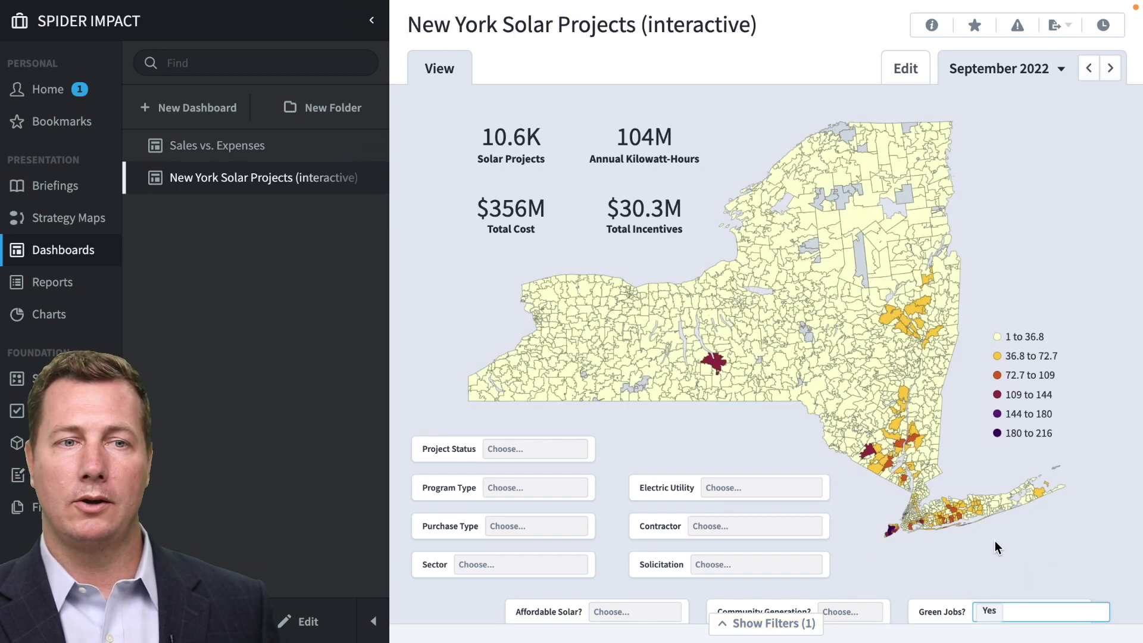